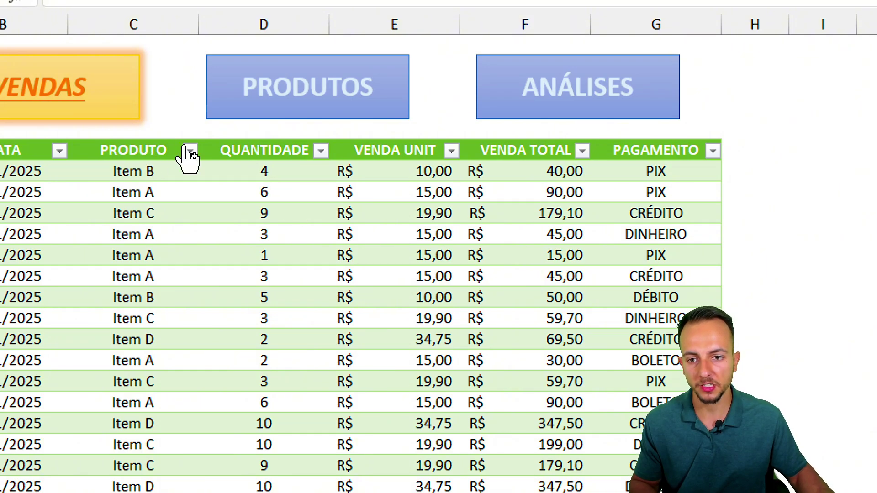
- Check the PRODUTOS sheet, then change the first sale's product on VENDAS to Item D
left_click(288, 109)
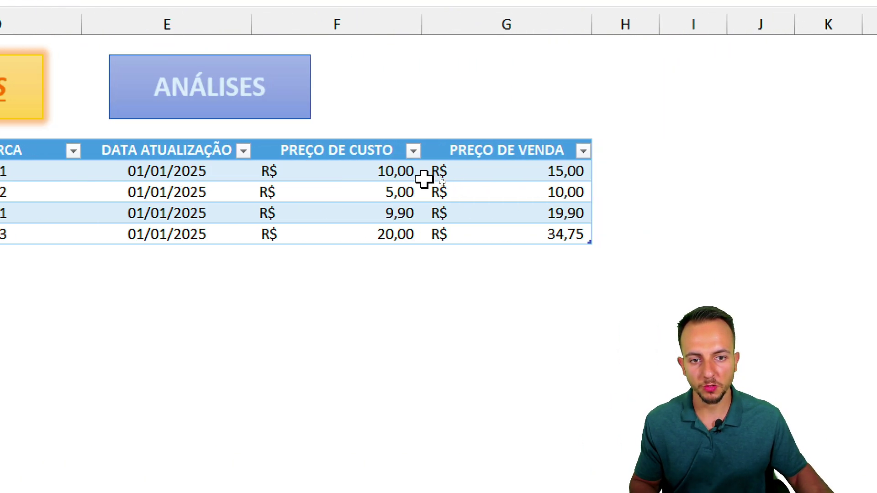
mouse_move(490, 94)
left_mouse_down()
mouse_move(454, 235)
mouse_move(479, 106)
mouse_move(489, 113)
left_mouse_up()
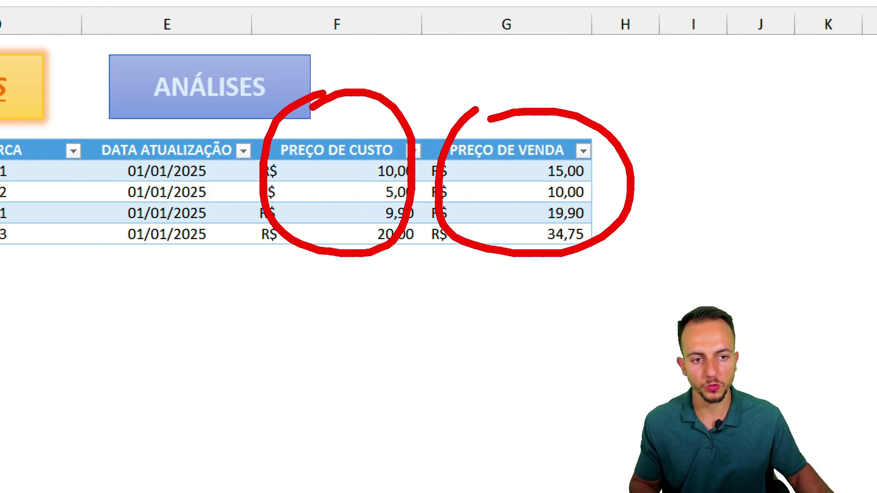
key("Escape")
left_click(87, 107)
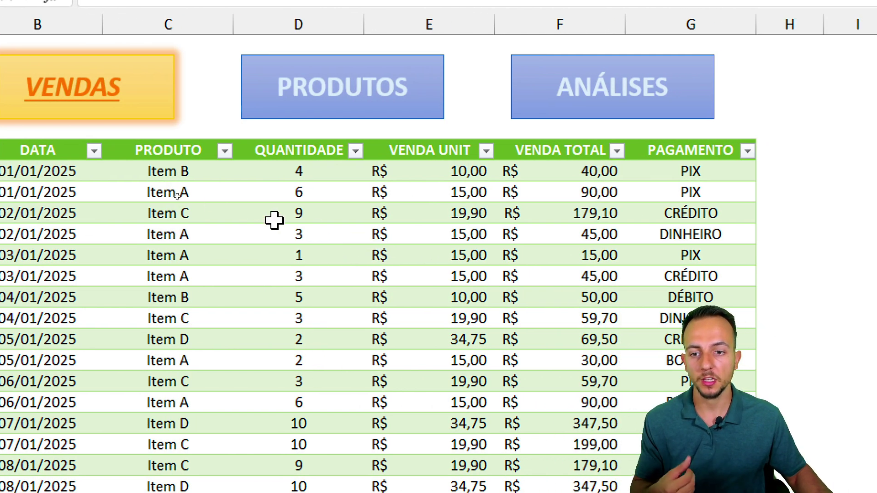
left_click(173, 173)
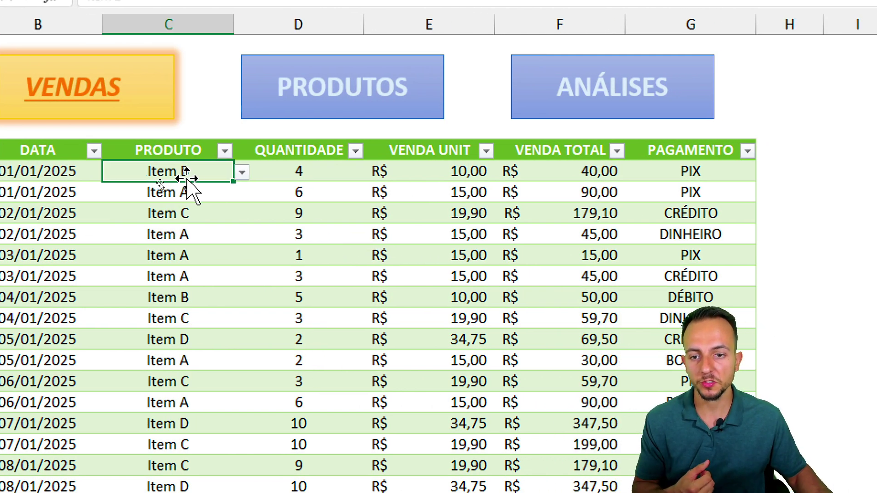
left_click(241, 174)
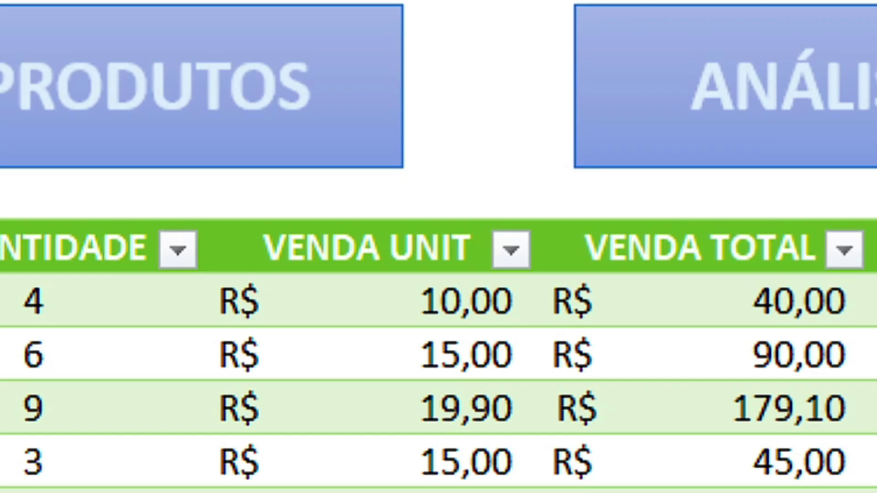
left_click(182, 326)
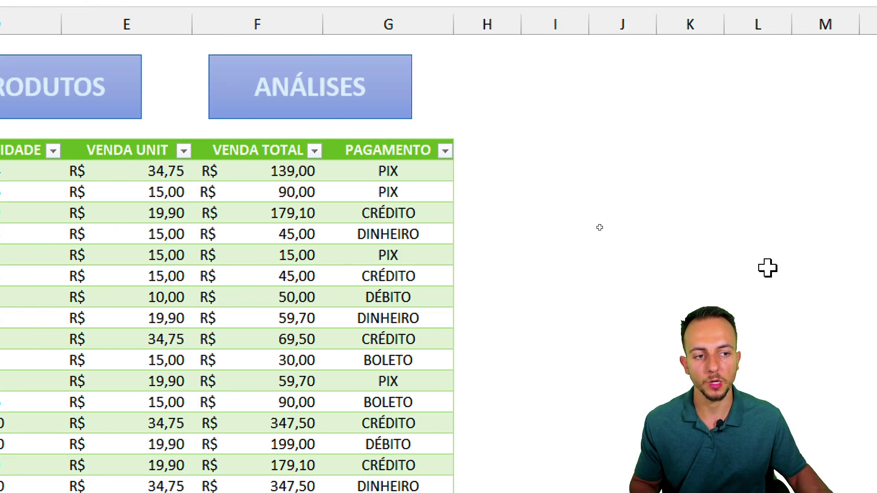
- Set the first sale's payment to DINHEIRO and bring up the ANÁLISES pivot summaries
left_click(723, 177)
left_click(763, 172)
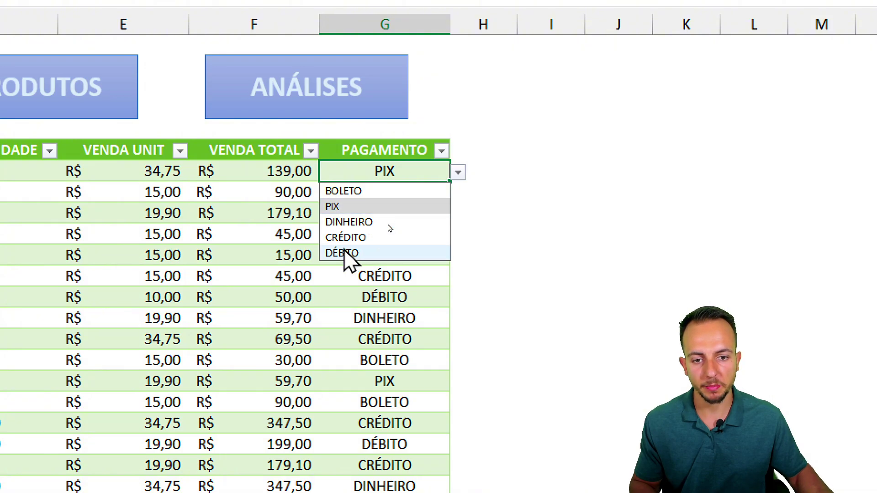
left_click(361, 223)
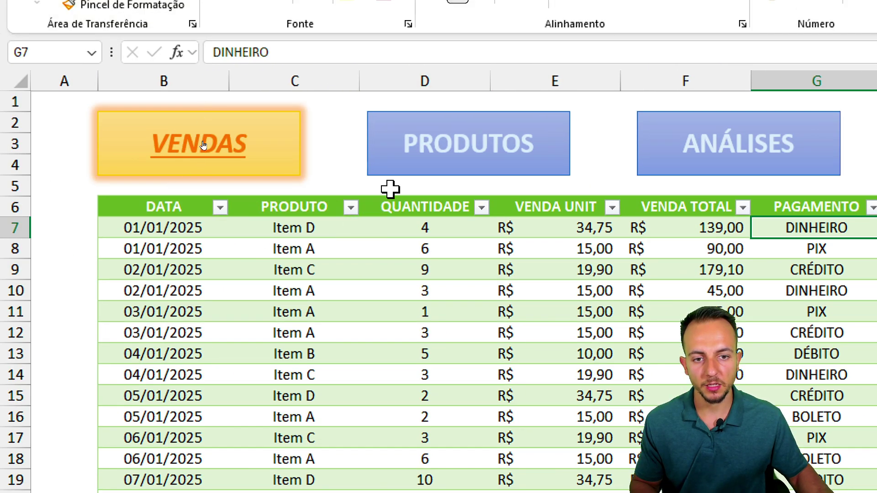
left_click(410, 104)
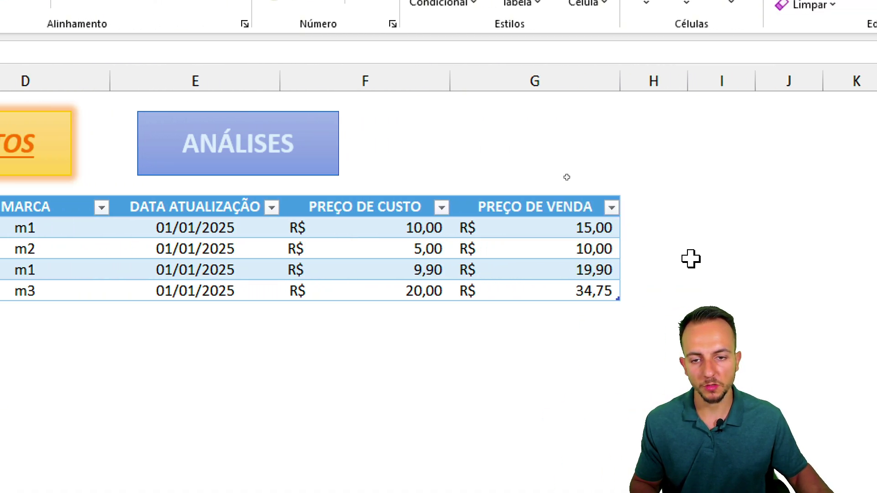
left_click(415, 147)
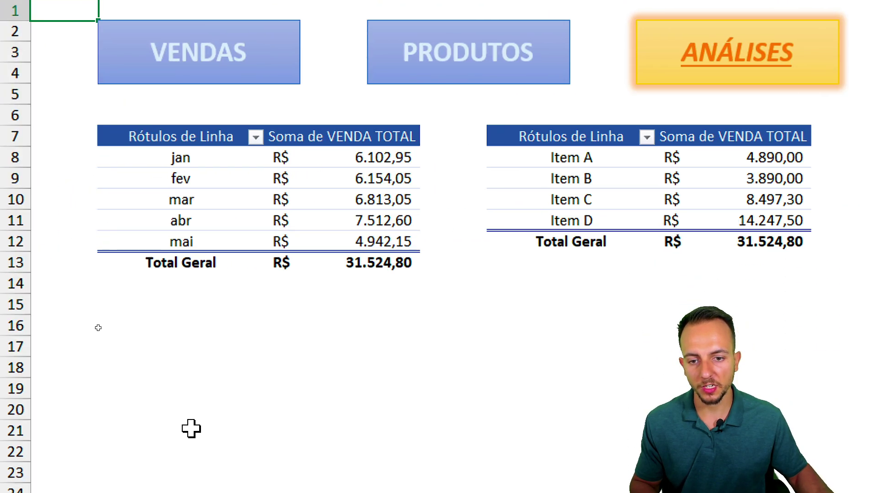
- Review the ANÁLISES pivot totals of R$ 31.524,80, then return via PRODUTOS to VENDAS
mouse_move(365, 106)
left_mouse_down()
mouse_move(325, 169)
mouse_move(363, 116)
left_mouse_up()
mouse_move(319, 160)
left_mouse_down()
mouse_move(223, 162)
mouse_move(245, 193)
left_mouse_up()
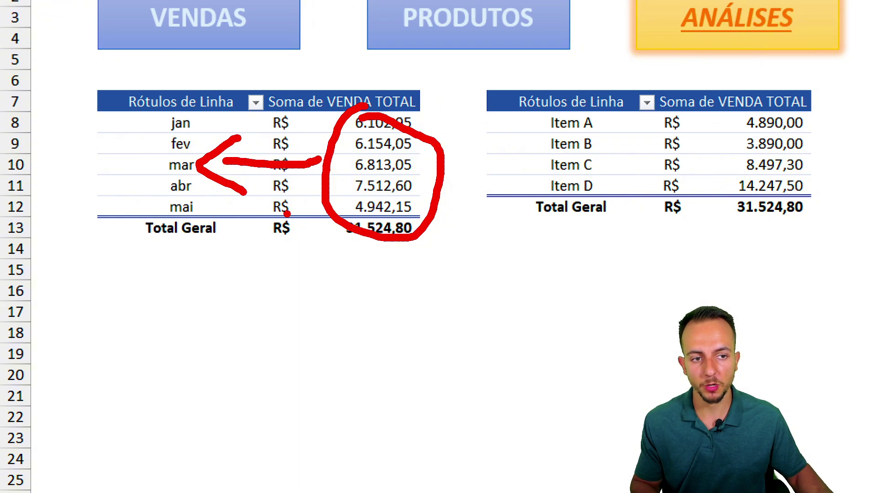
left_click_drag(401, 100, 370, 102)
mouse_move(343, 154)
left_mouse_down()
mouse_move(260, 159)
mouse_move(275, 185)
left_mouse_up()
key("ctrl+z")
key("ctrl+z")
key("ctrl+z")
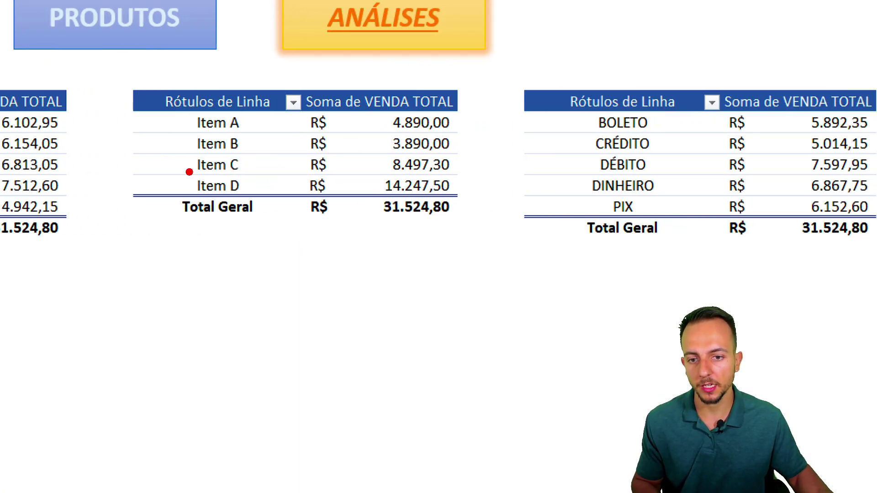
mouse_move(187, 170)
left_mouse_down()
mouse_move(257, 200)
mouse_move(367, 183)
left_mouse_up()
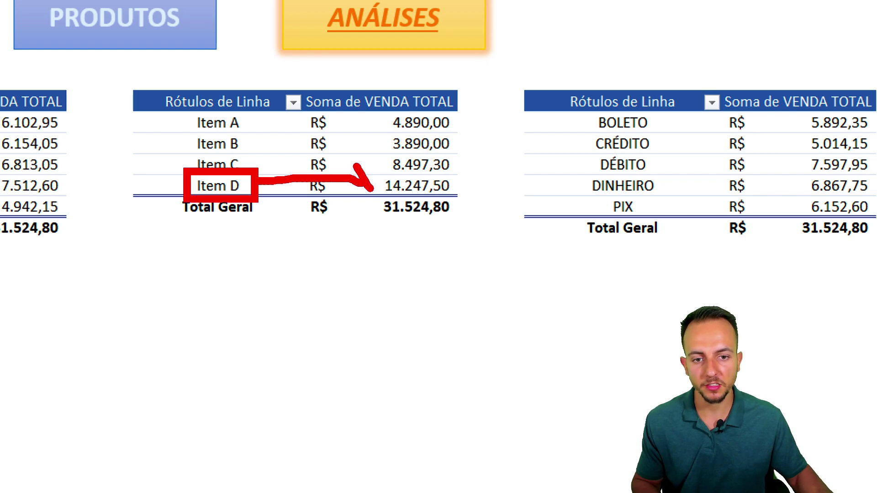
key("Escape")
key("ctrl+2")
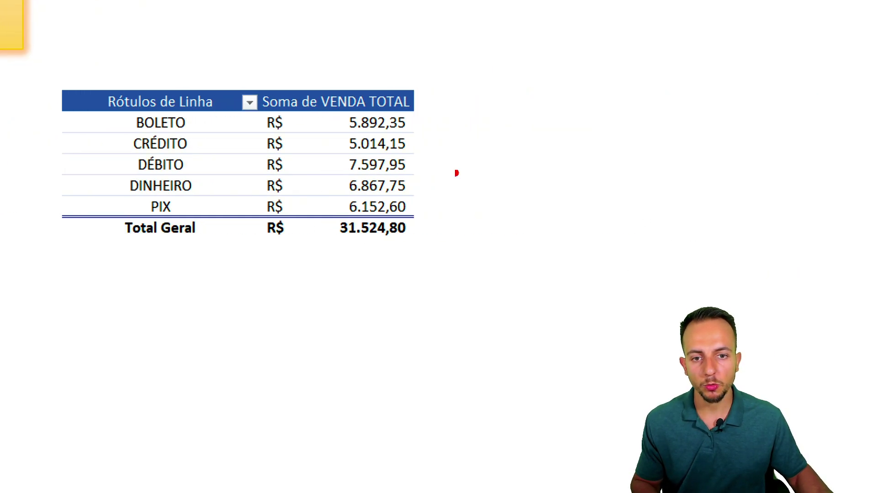
mouse_move(112, 108)
left_mouse_down()
mouse_move(203, 190)
mouse_move(209, 222)
left_mouse_up()
mouse_move(213, 179)
left_mouse_down()
mouse_move(281, 189)
mouse_move(347, 98)
mouse_move(379, 84)
left_mouse_up()
key("Escape")
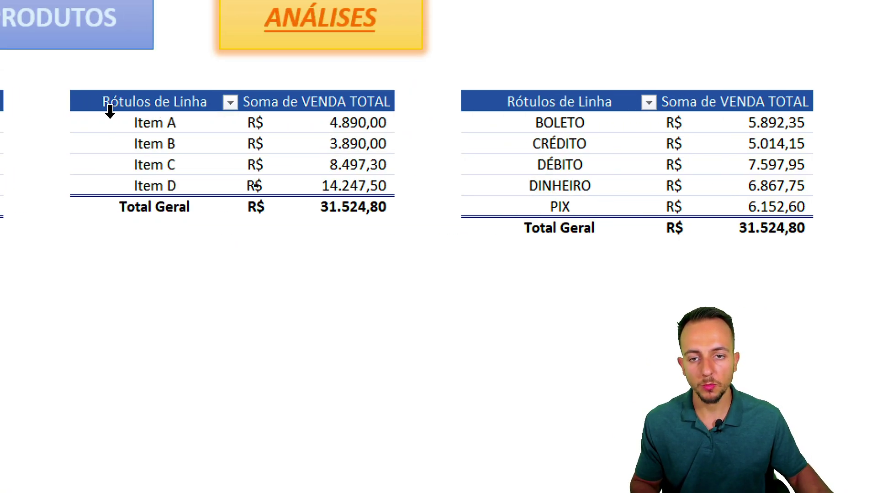
left_click(328, 123)
left_click(103, 142)
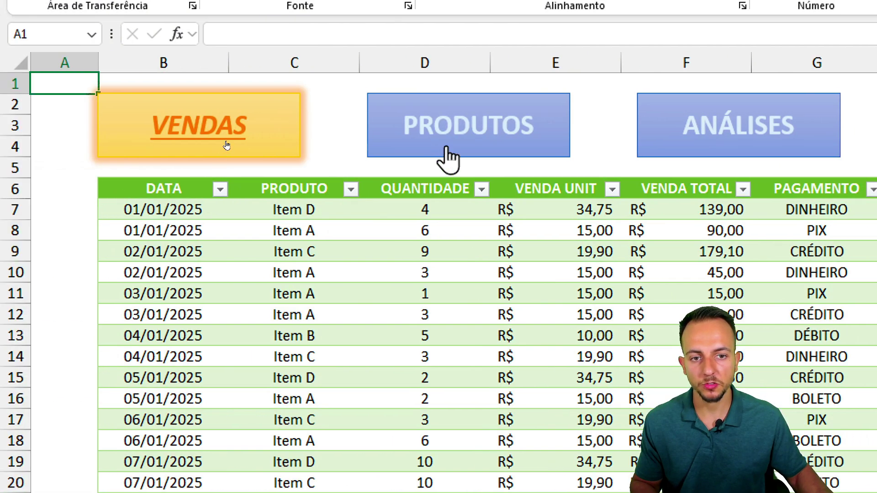
- Cycle repeatedly through the PRODUTOS, ANÁLISES and VENDAS navigation buttons
left_click(345, 142)
left_click(561, 142)
left_click(413, 137)
left_click(214, 139)
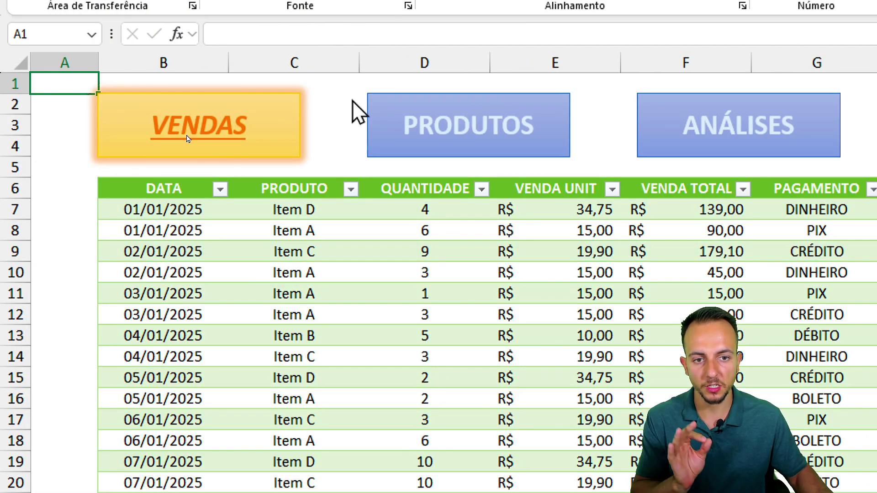
left_click(379, 118)
left_click(656, 123)
left_click(489, 132)
left_click(252, 123)
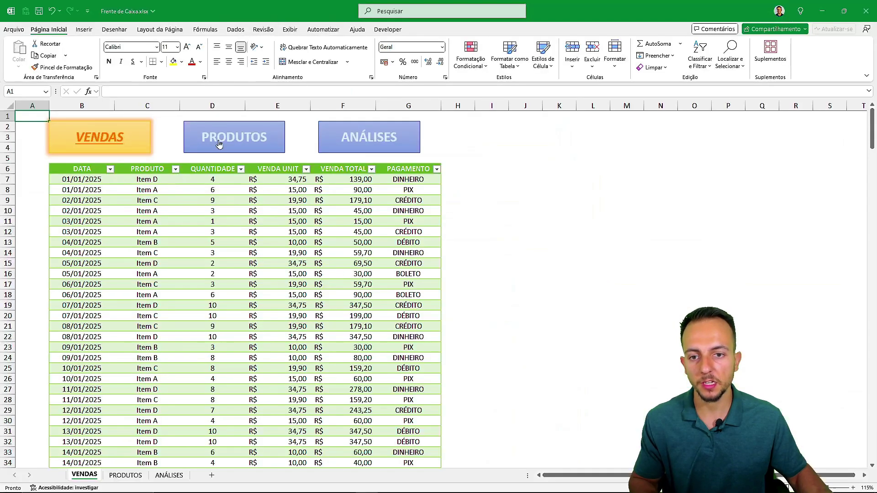
left_click(442, 133)
left_click(643, 129)
left_click(461, 124)
left_click(106, 138)
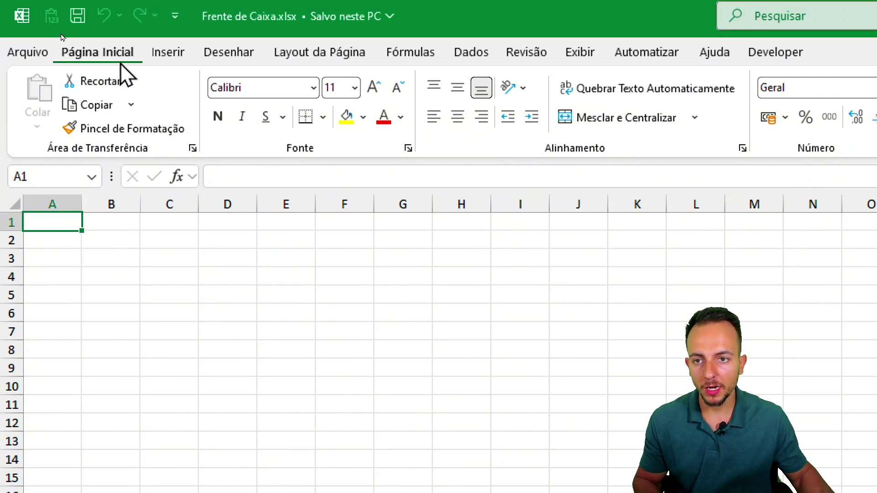
- Insert a plain rectangle shape spanning cells C2 to E4
left_click(157, 0)
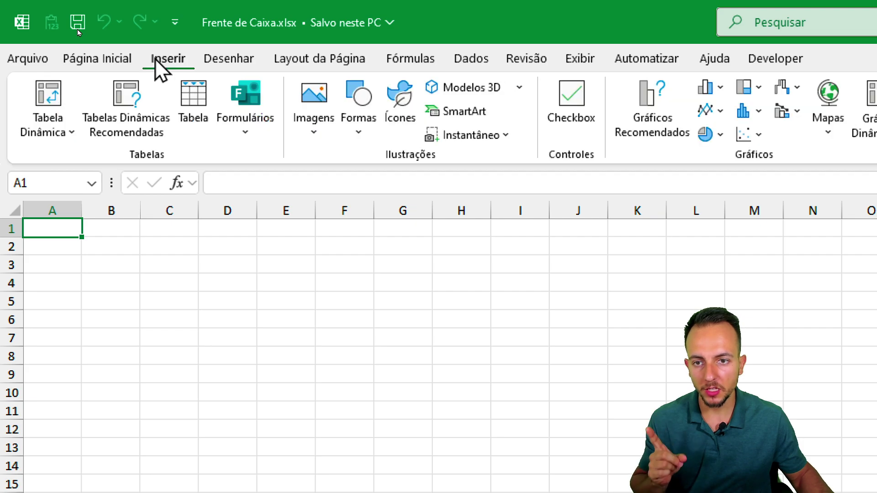
left_click(358, 133)
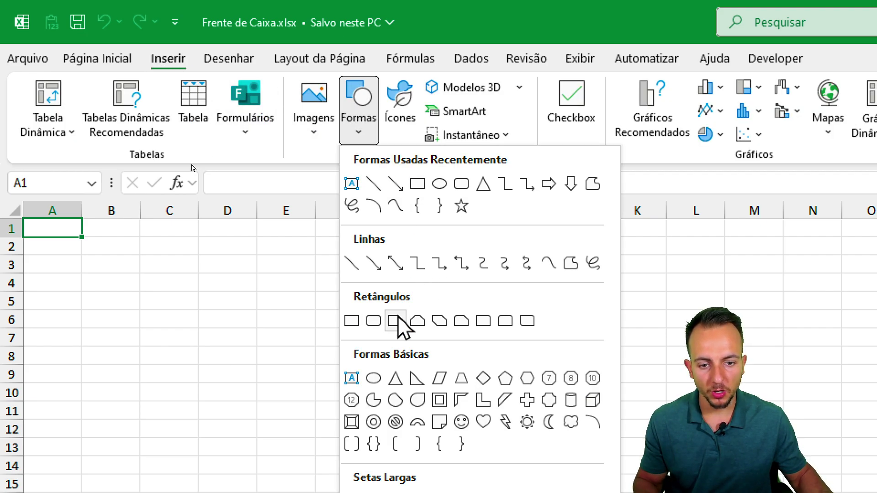
left_click(351, 324)
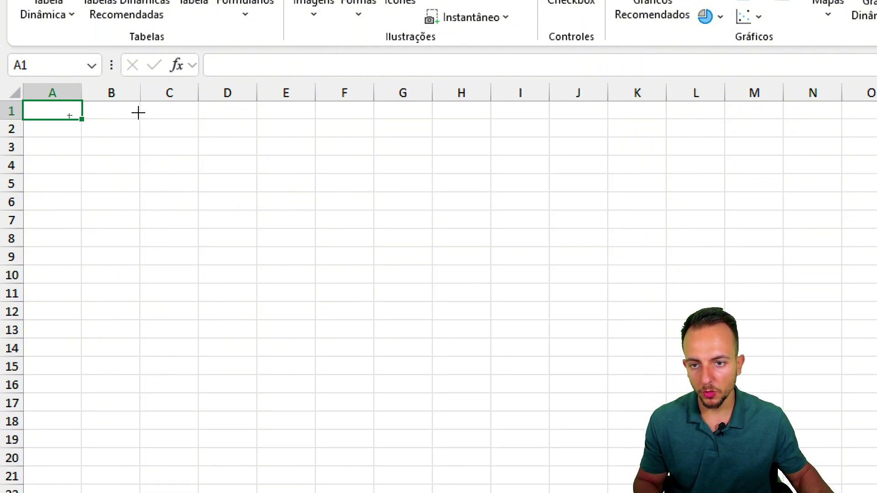
mouse_move(138, 123)
left_mouse_down()
mouse_move(204, 123)
mouse_move(321, 176)
left_mouse_up()
left_click(290, 232)
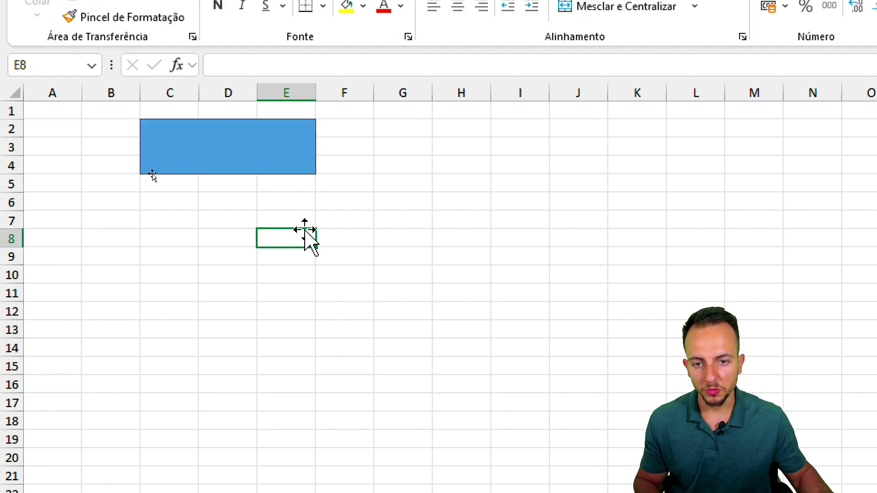
- Label the rectangle VENDAS and select that text
left_click(230, 158)
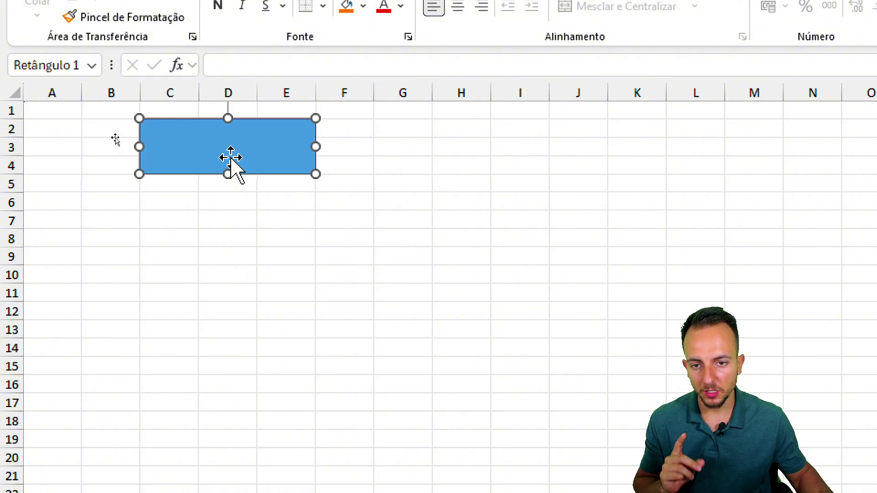
double_click(230, 158)
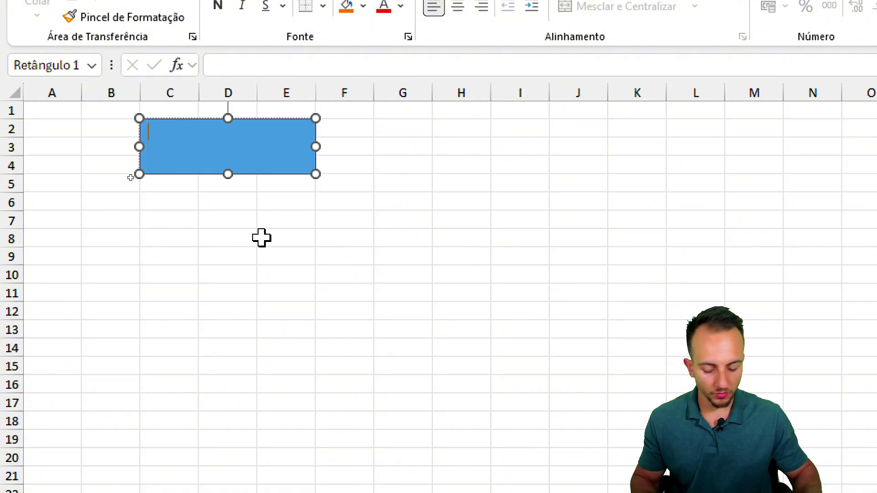
double_click(186, 136)
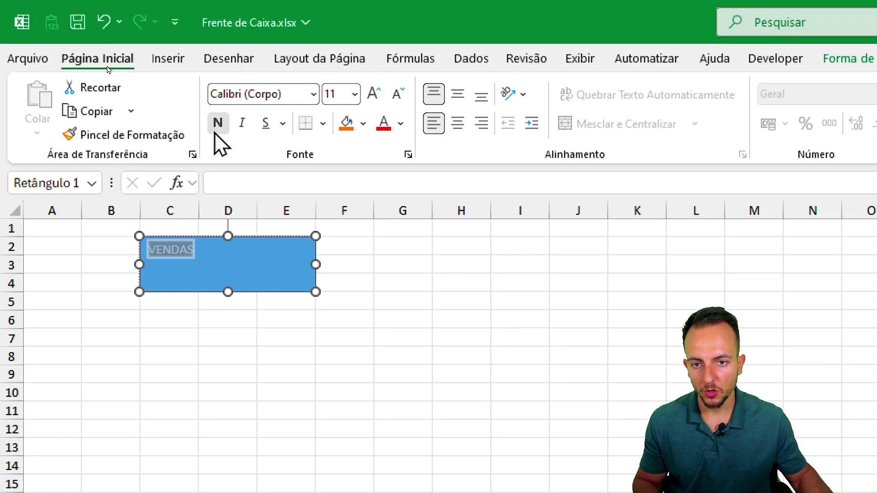
- Make the VENDAS label bold, centred vertically and horizontally, at size 18
left_click(217, 128)
left_click(376, 96)
left_click(375, 96)
left_click(375, 96)
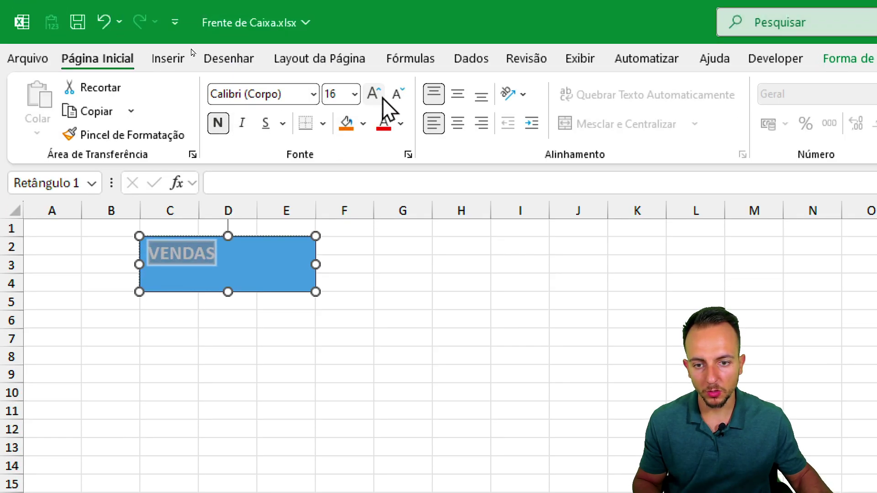
left_click(375, 96)
left_click(458, 94)
left_click(456, 123)
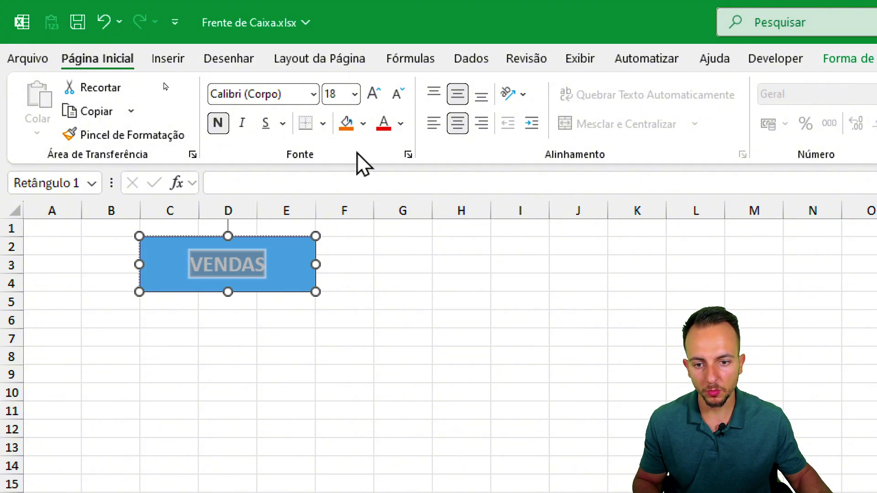
left_click(375, 96)
key("ctrl+2")
mouse_move(448, 75)
left_mouse_down()
mouse_move(439, 154)
mouse_move(436, 74)
left_mouse_up()
key("Escape")
left_click(397, 94)
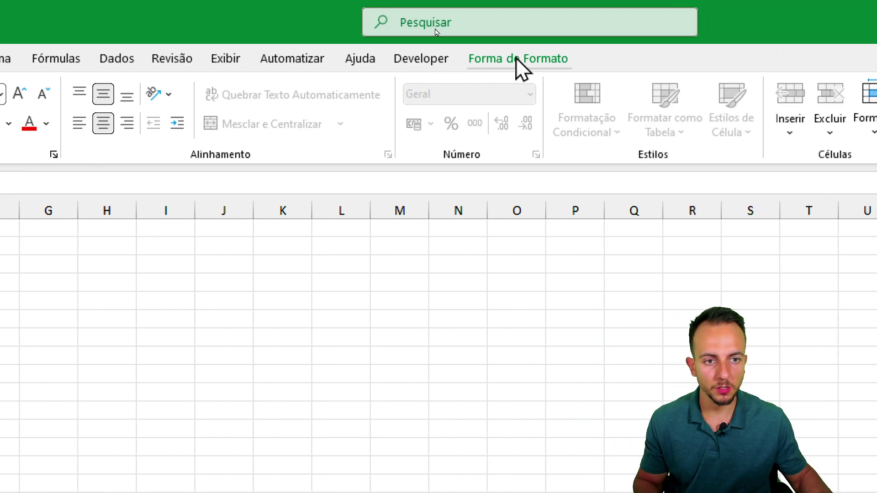
- Apply the 'Efeito Sutil - Azul, Ênfase 5' shape style to the VENDAS button
left_click(517, 59)
left_click(313, 110)
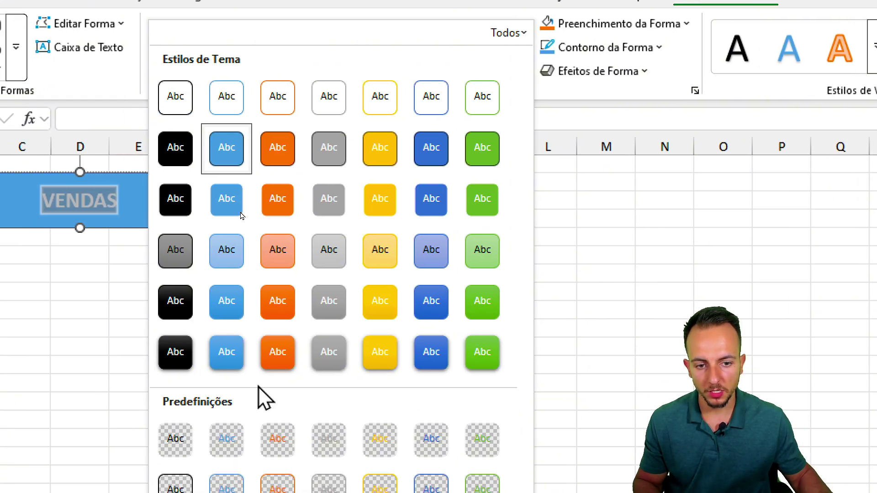
left_click(423, 261)
left_click(42, 256)
left_click(104, 204)
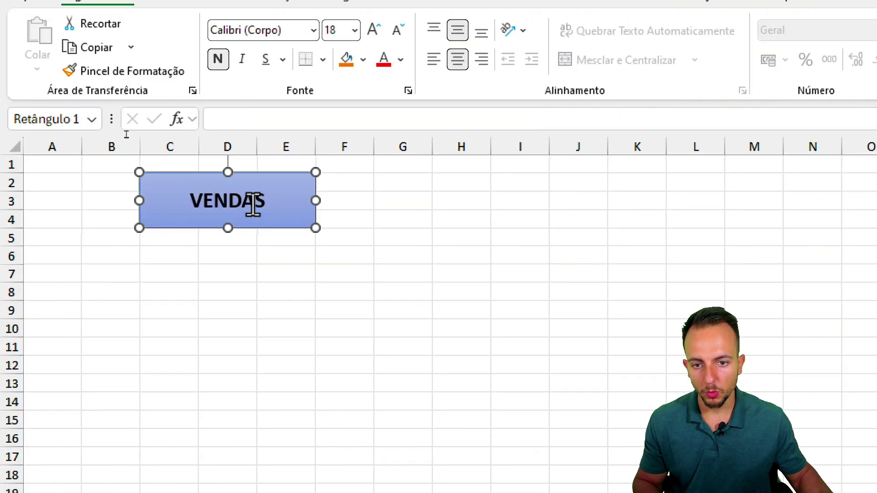
- Colour the VENDAS text light blue and set its size to 20
left_click(401, 59)
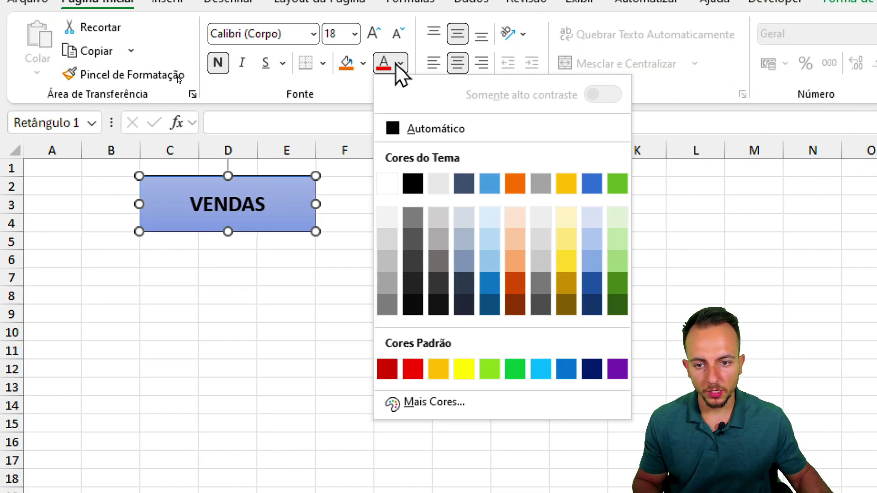
left_click(493, 218)
left_click(375, 34)
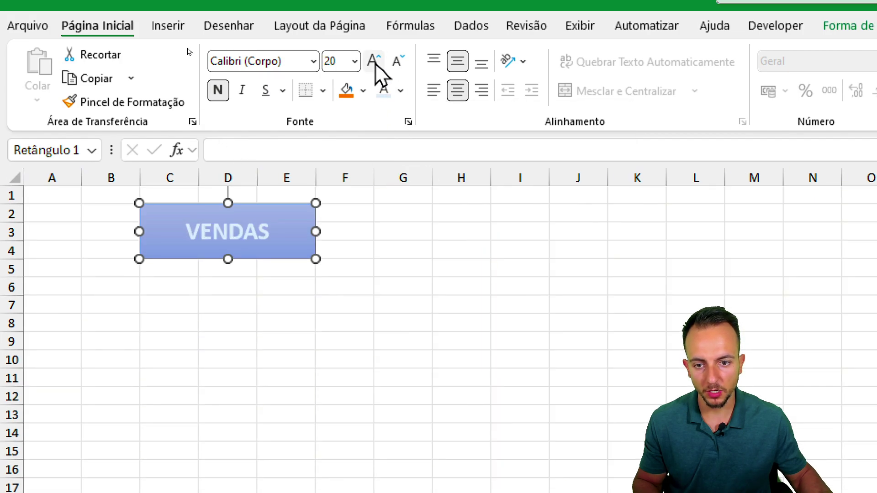
left_click(375, 64)
left_click(400, 69)
left_click(293, 346)
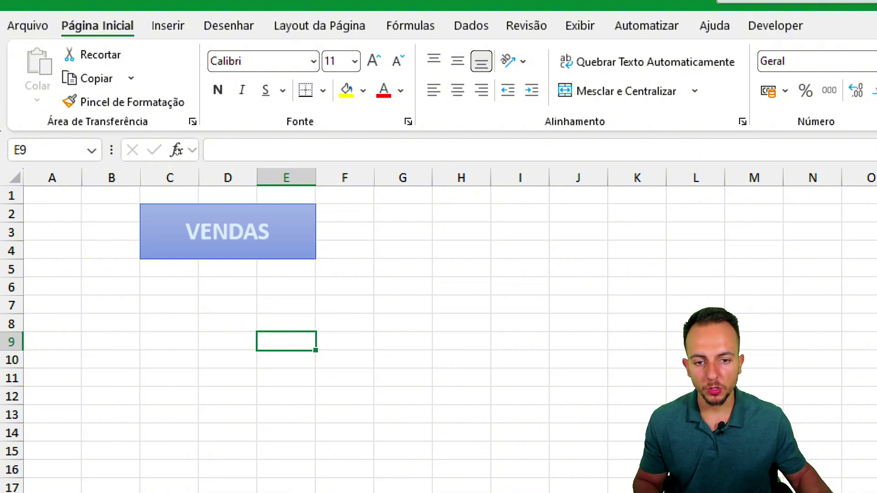
left_click_drag(374, 207, 504, 254)
left_click_drag(555, 210, 675, 263)
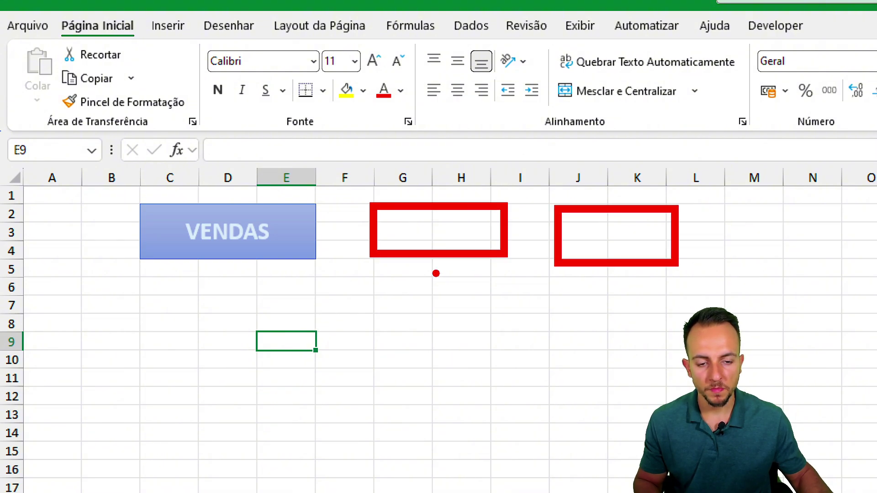
left_click_drag(388, 352, 441, 266)
left_click_drag(624, 274, 590, 350)
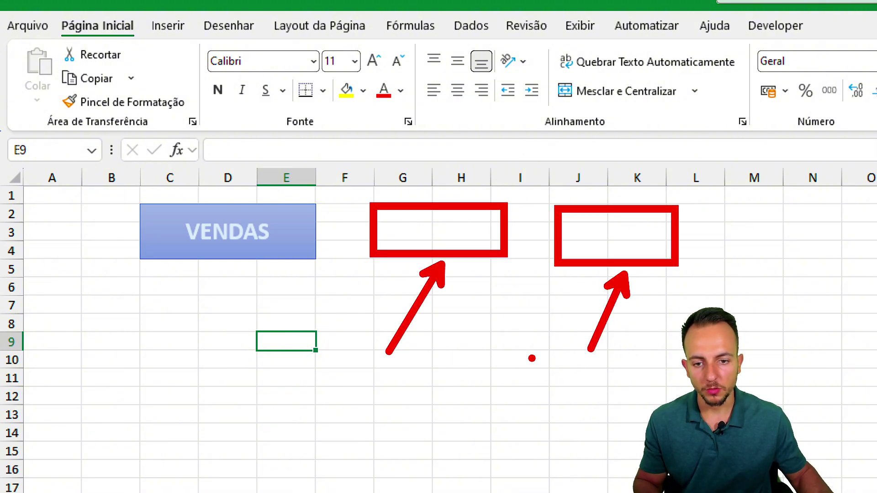
left_click_drag(519, 182, 359, 167)
key("Escape")
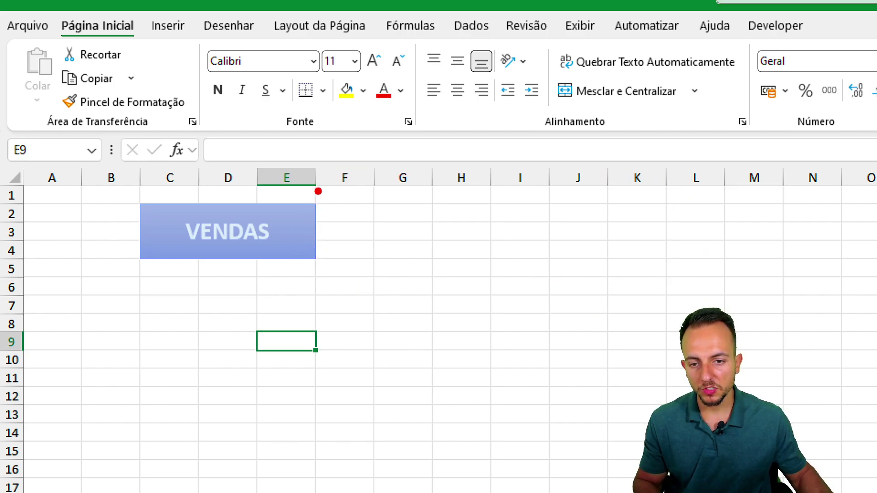
mouse_move(318, 191)
left_mouse_down()
mouse_move(219, 285)
mouse_move(247, 180)
left_mouse_up()
left_click_drag(292, 309, 351, 357)
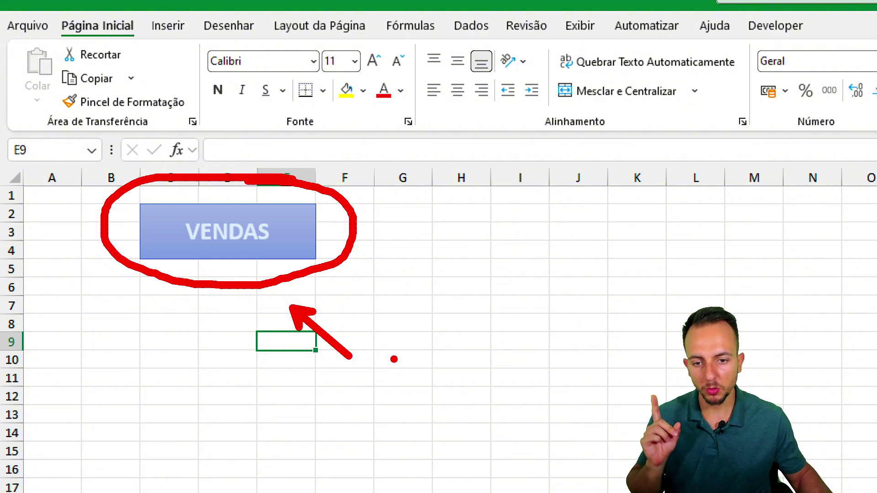
left_click_drag(368, 185, 571, 170)
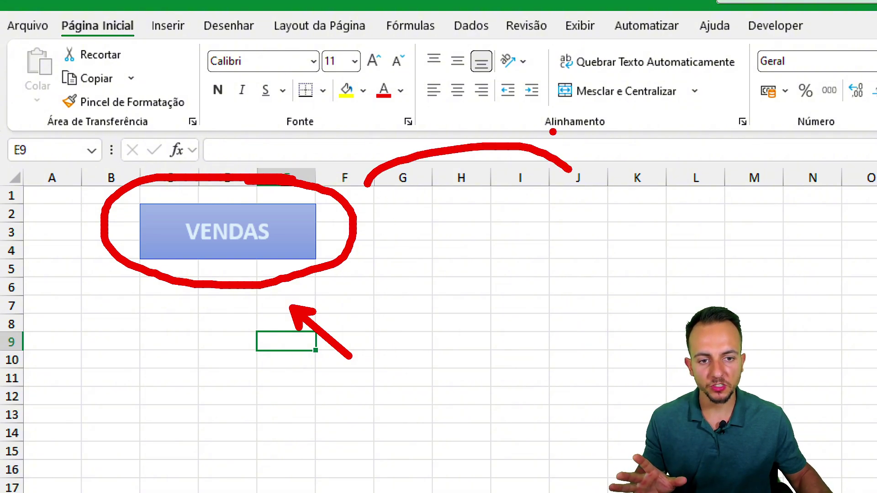
left_click_drag(552, 132, 554, 190)
left_click_drag(241, 140, 124, 131)
left_click_drag(155, 331, 170, 413)
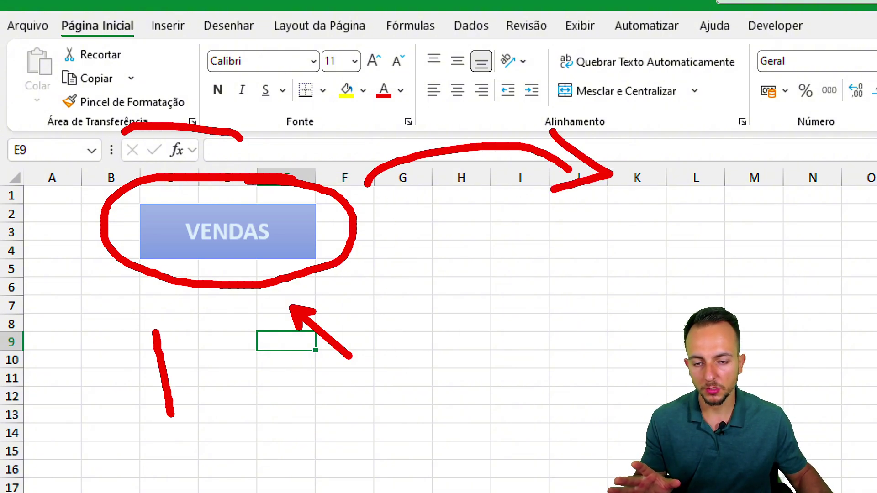
- Set the VENDAS button's position property to 'Não mover ou dimensionar com células'
key("Escape")
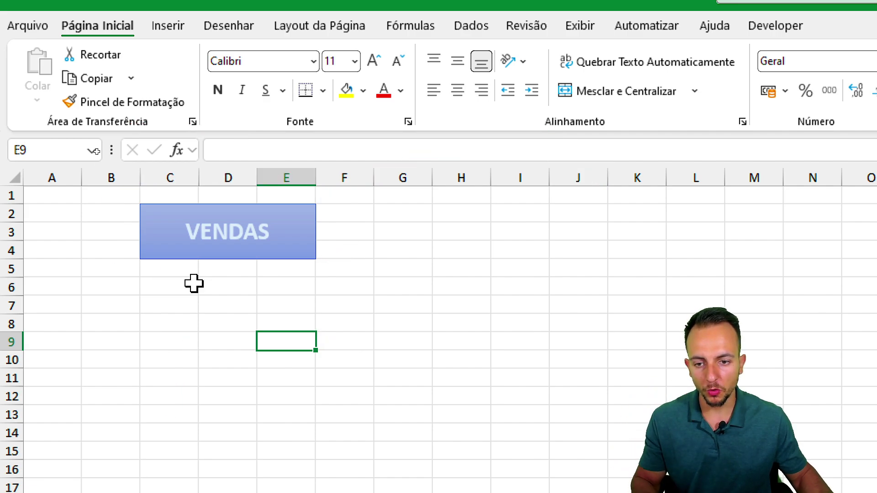
right_click(197, 254)
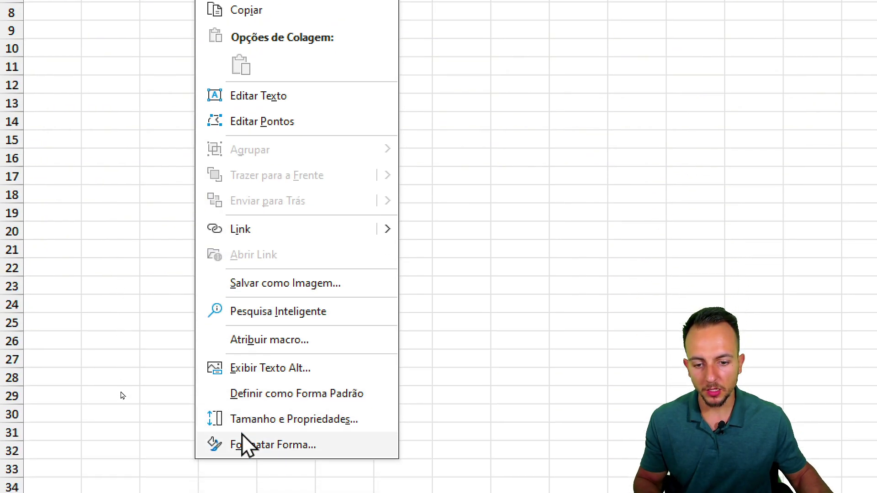
left_click(300, 366)
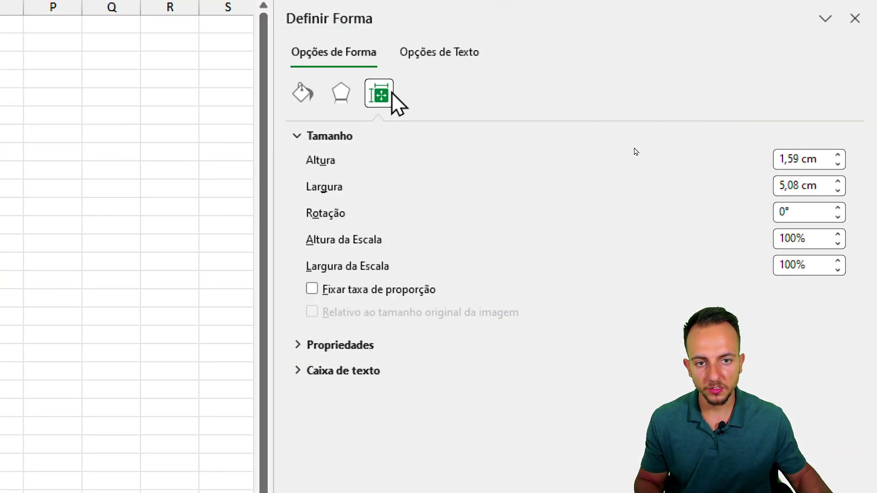
left_click(335, 136)
left_click(336, 158)
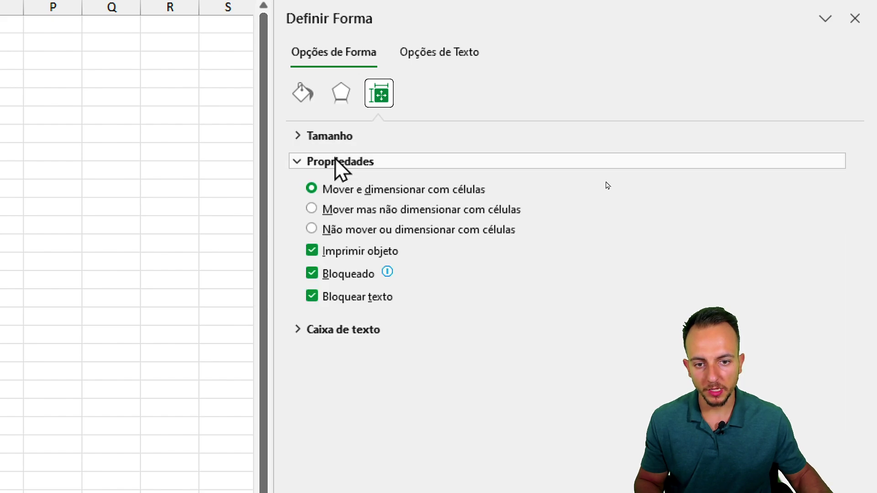
left_click(341, 229)
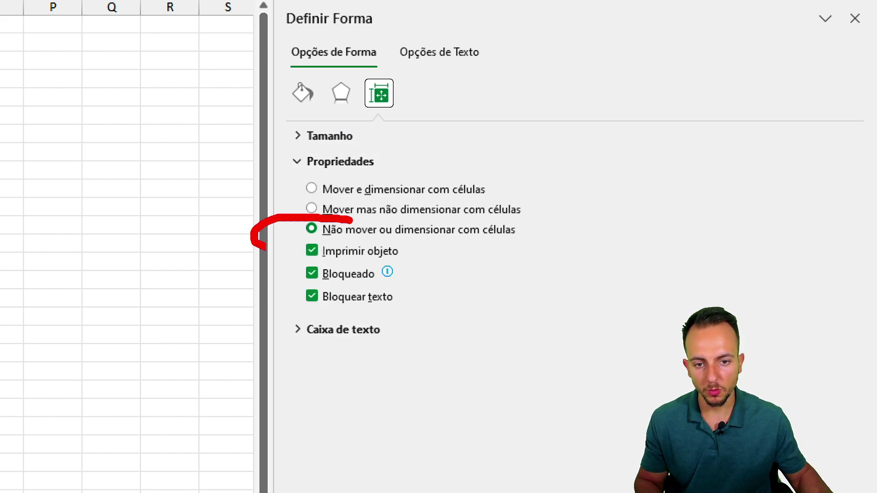
left_click(855, 86)
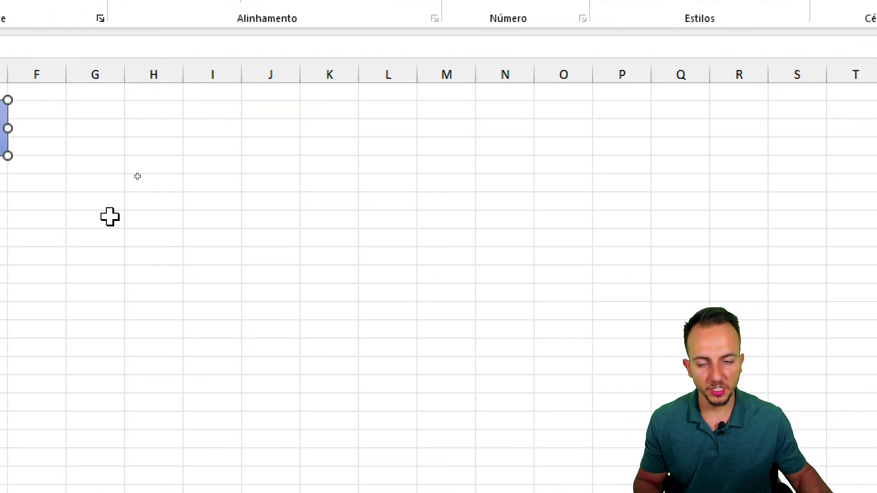
left_click(110, 218)
- Copy the VENDAS button and paste copies at cells G2 and K2
right_click(141, 177)
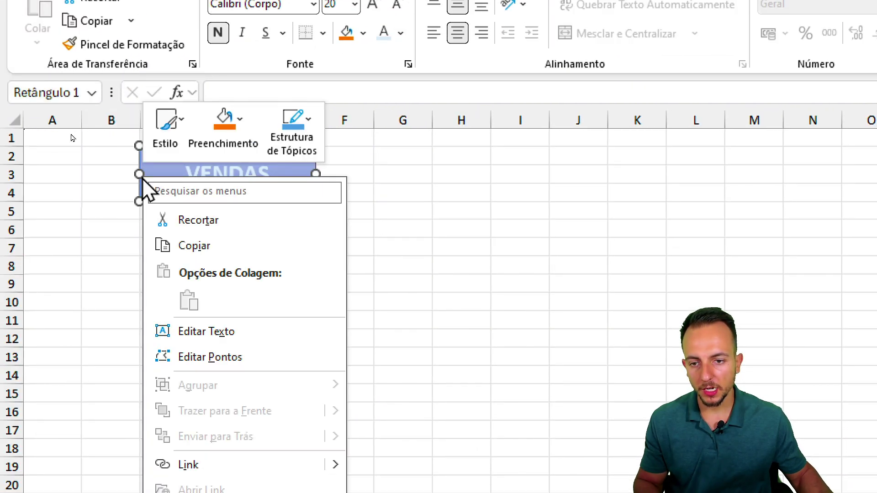
left_click(210, 246)
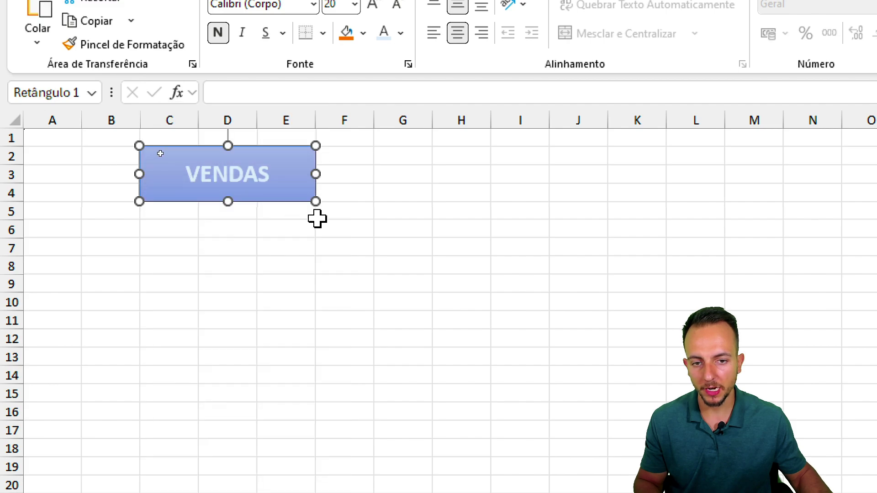
left_click(394, 157)
right_click(396, 161)
left_click(440, 280)
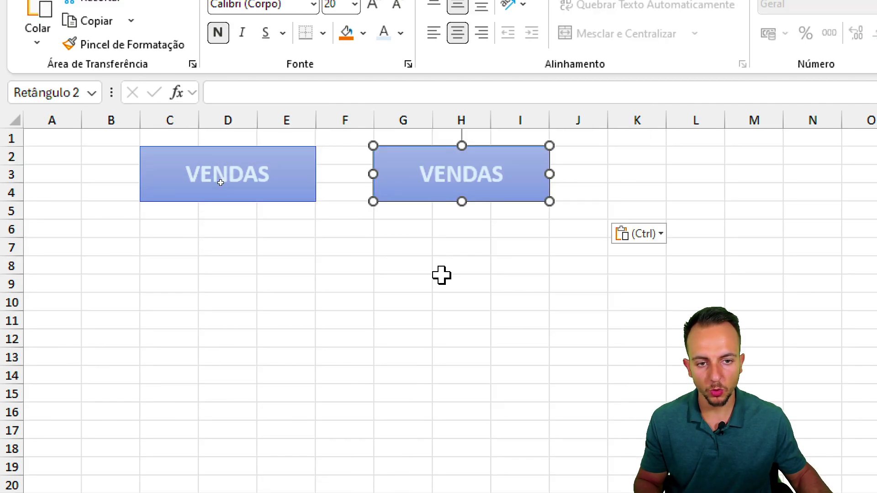
left_click(382, 155)
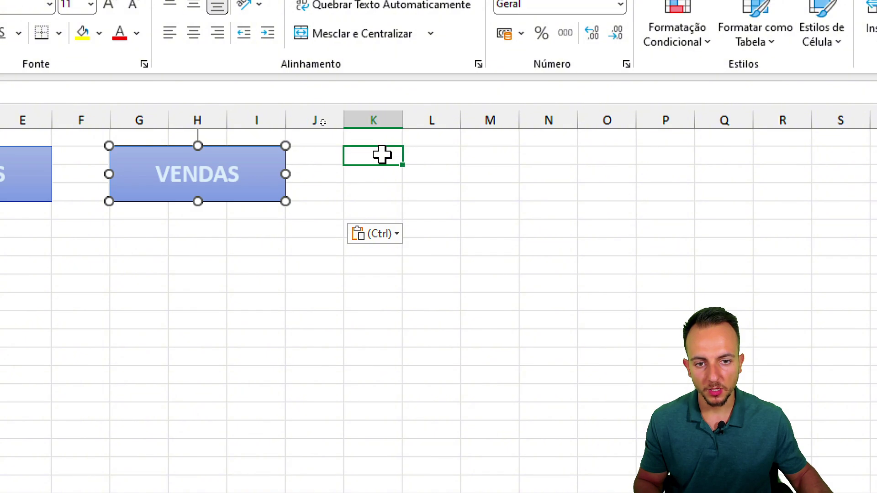
left_click_drag(332, 144, 341, 140)
key("Escape")
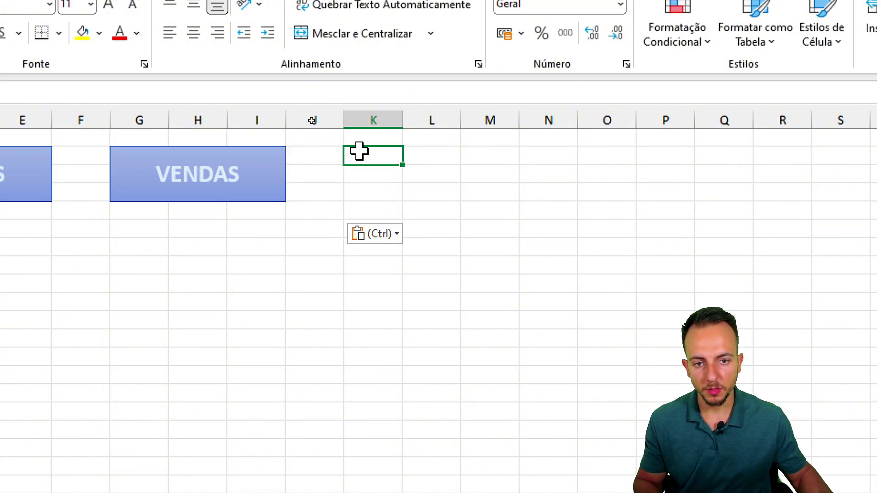
right_click(359, 151)
left_click(404, 274)
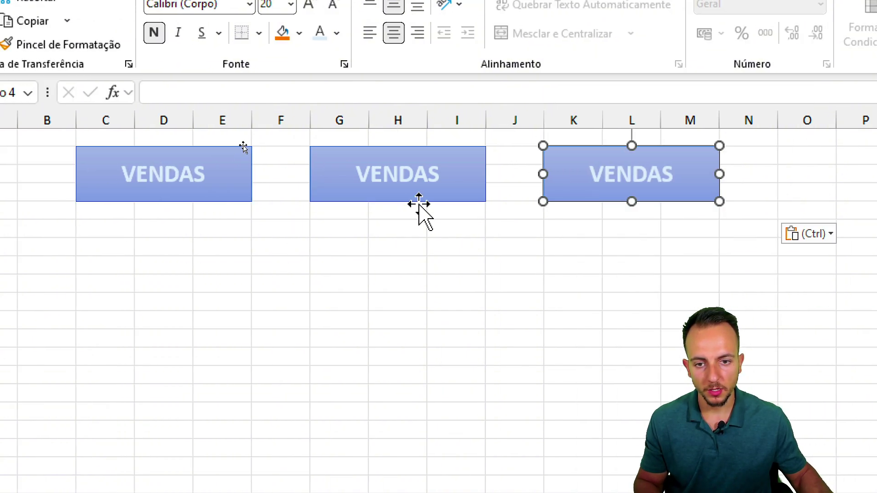
- Relabel the middle copy PRODUTOS and the right copy ANÁLISES
left_click(216, 174)
key("ctrl+a")
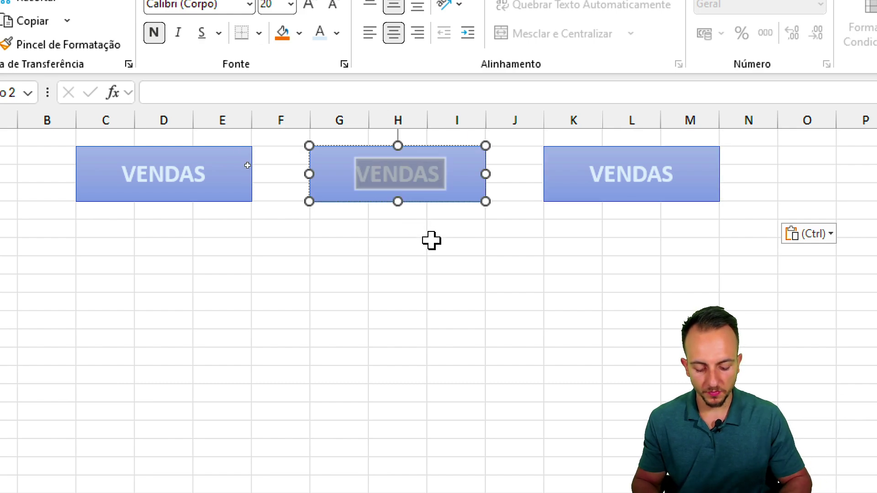
type("PRODUTOS")
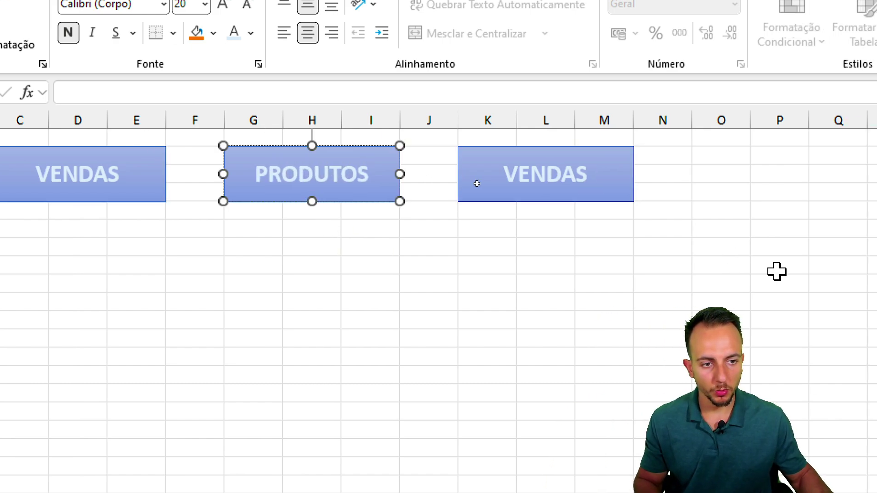
left_click(477, 183)
key("ctrl+a")
type("ANÁLISE")
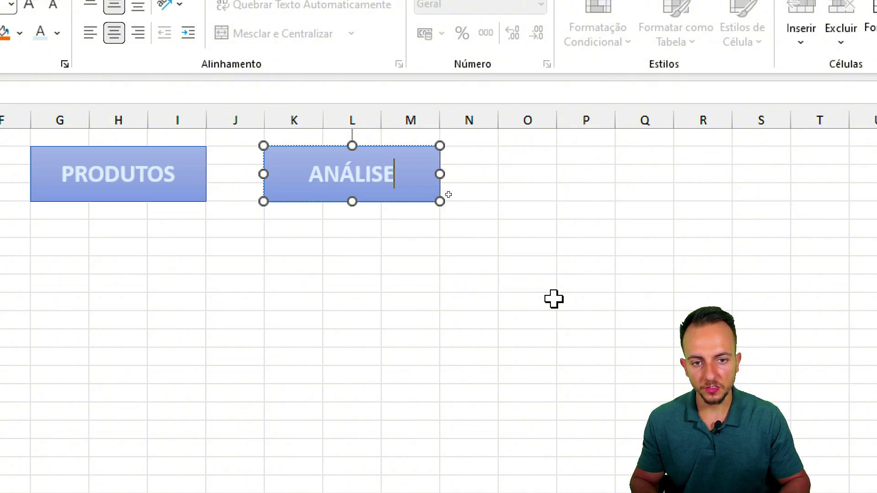
type("S")
left_click(554, 299)
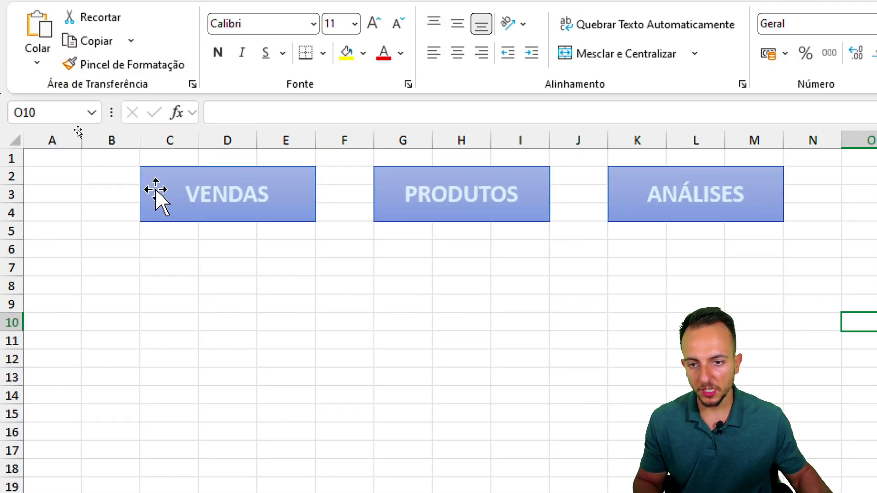
- Shift VENDAS, PRODUTOS and ANÁLISES to B2:D4, F2:H4 and J2:L4
left_click(156, 189)
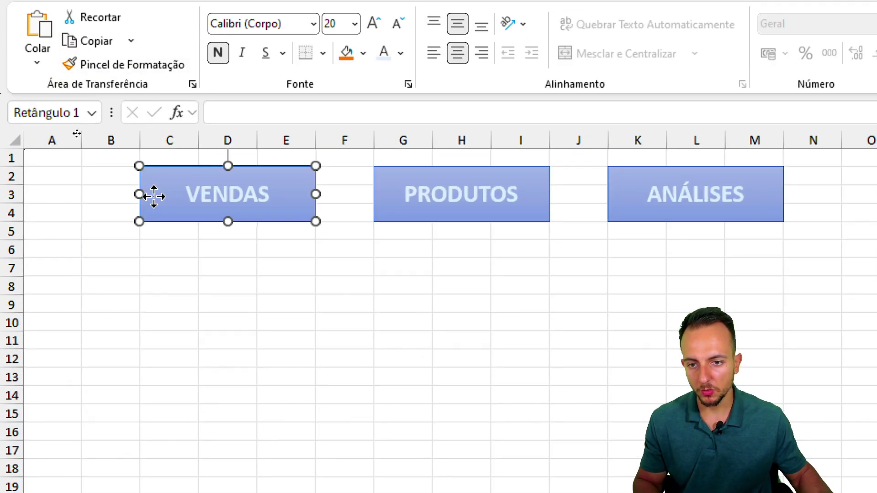
left_click_drag(153, 194, 119, 191)
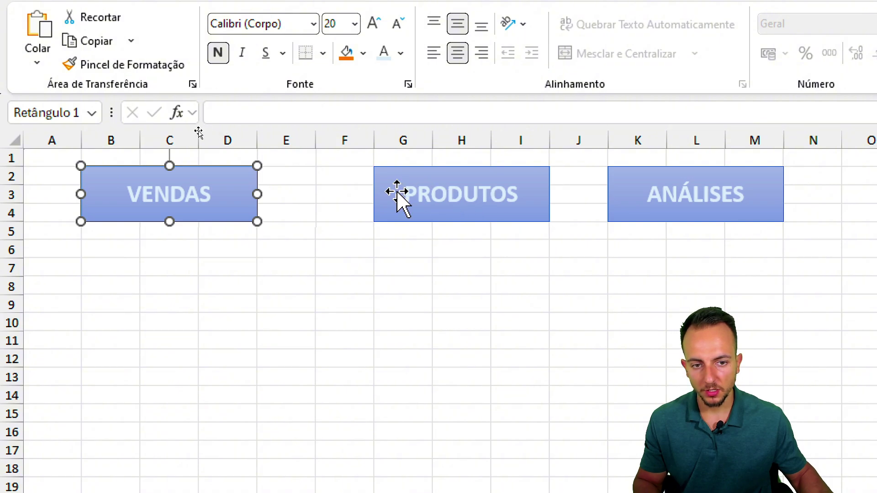
left_click_drag(397, 196, 336, 186)
left_click(719, 197)
left_click_drag(623, 195, 562, 202)
left_click(462, 267)
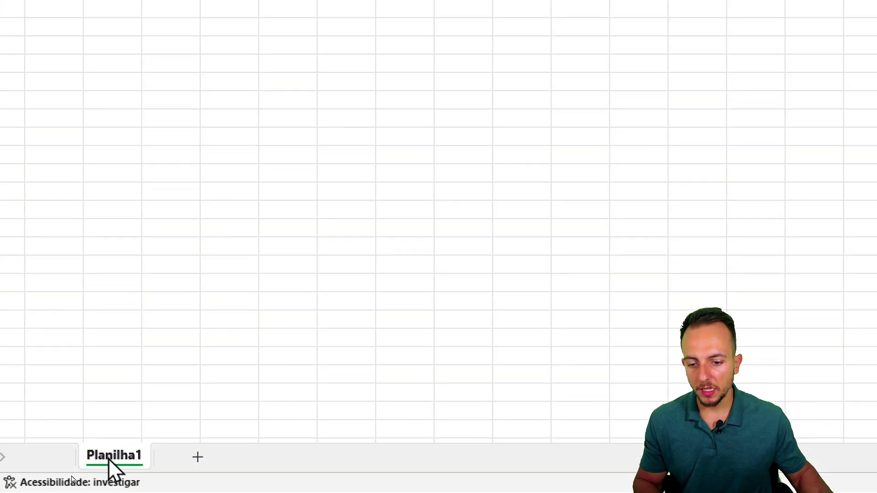
right_click(193, 455)
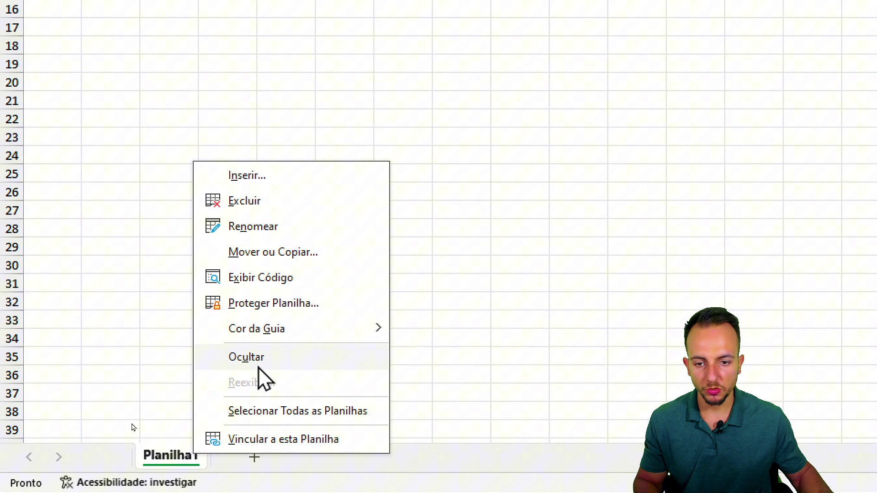
left_click(282, 230)
type("VENDAS")
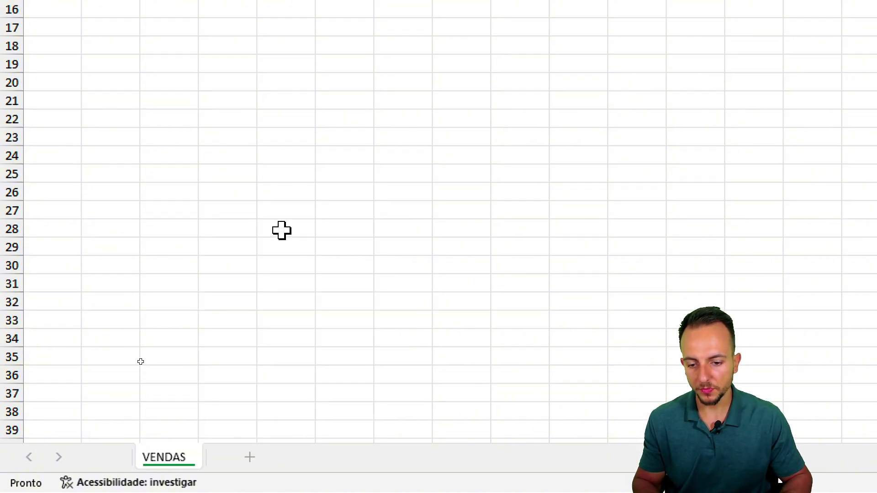
key("Return")
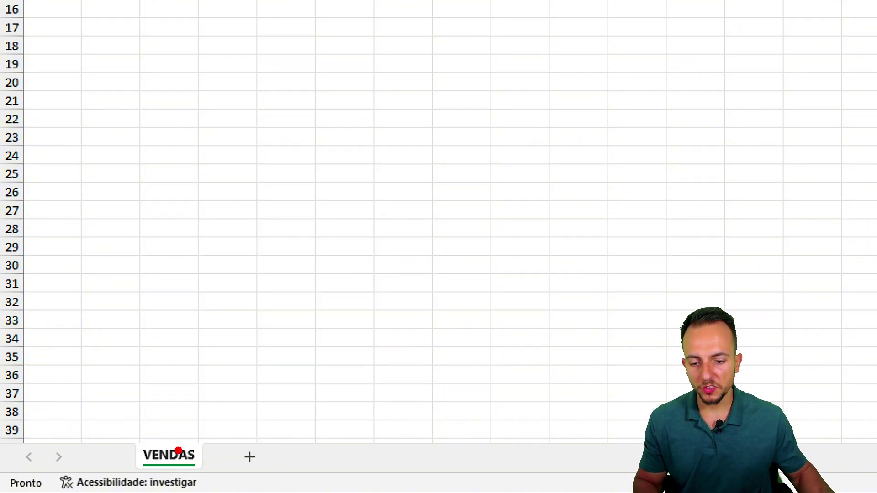
left_click_drag(180, 442, 224, 399)
mouse_move(195, 432)
left_mouse_down()
mouse_move(322, 434)
mouse_move(347, 408)
left_mouse_up()
left_click(356, 388)
key("Escape")
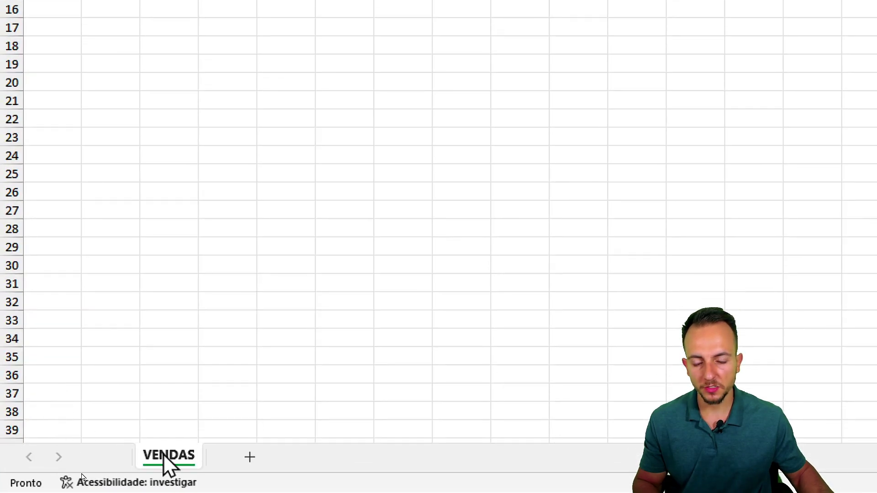
- Copy the VENDAS sheet to the end of the workbook as VENDAS (2)
right_click(163, 454)
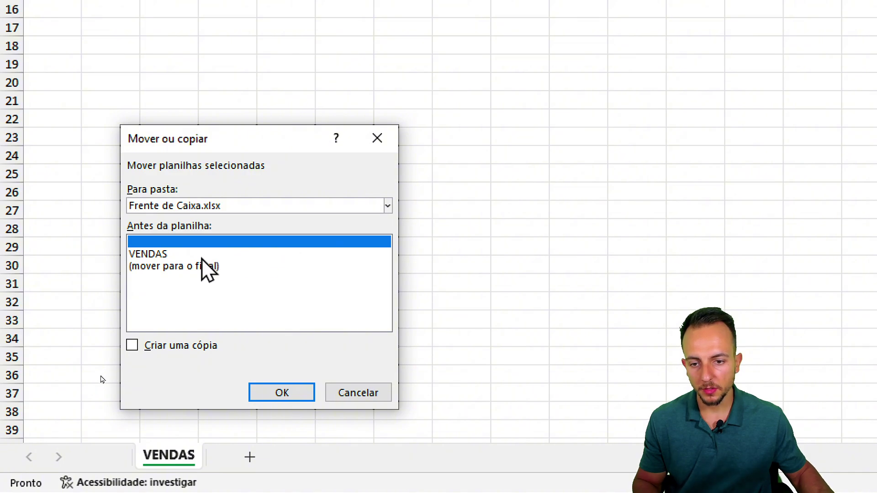
left_click(165, 267)
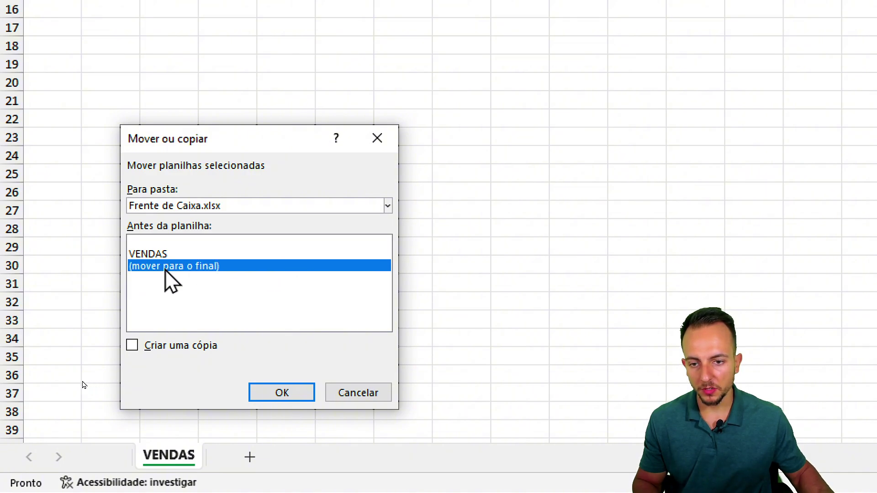
left_click(153, 348)
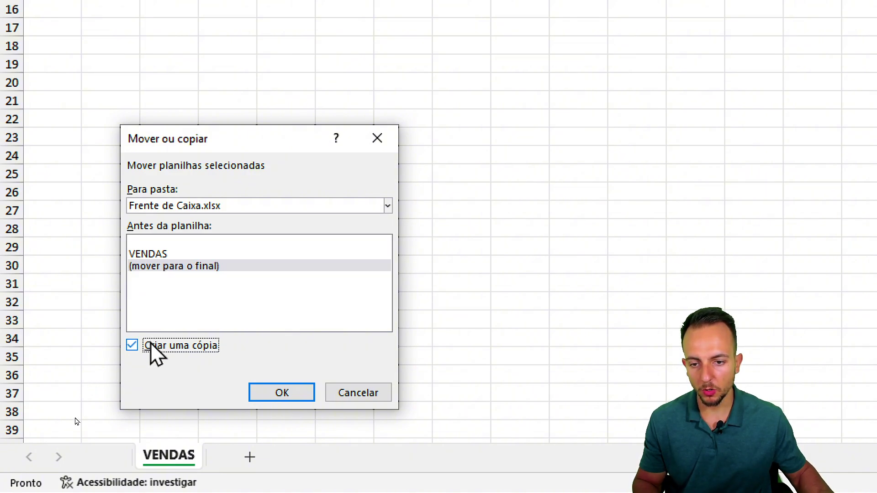
left_click(274, 392)
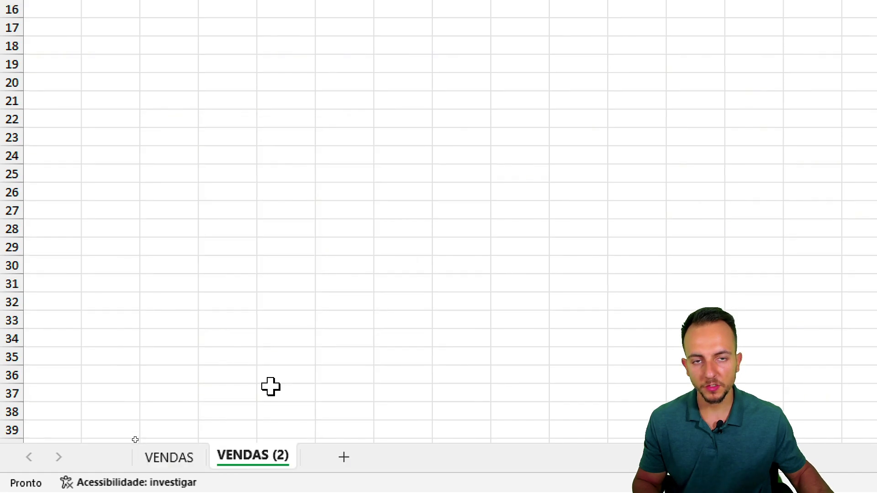
- Copy VENDAS (2) to the end of the workbook, creating VENDAS (3)
right_click(266, 471)
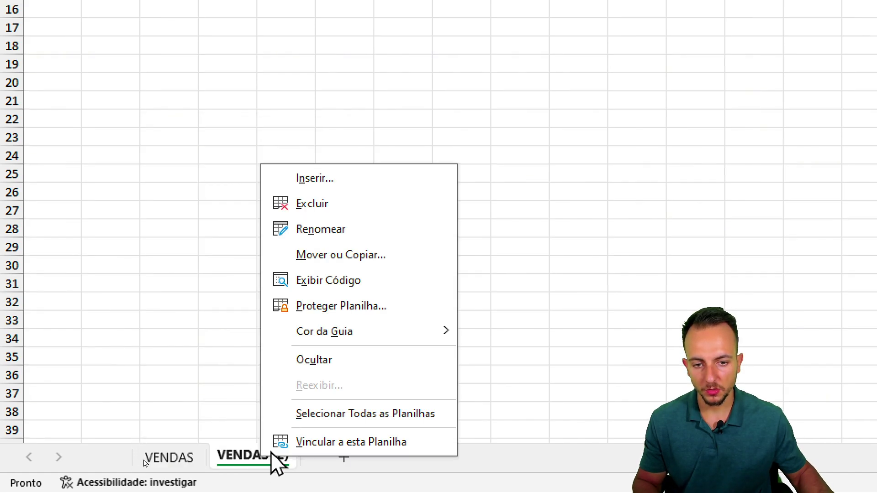
left_click(368, 256)
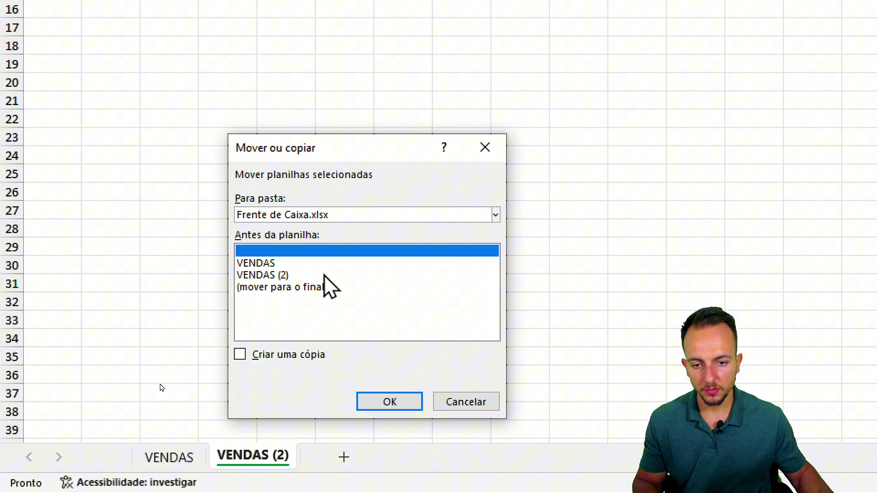
left_click(274, 286)
left_click(270, 356)
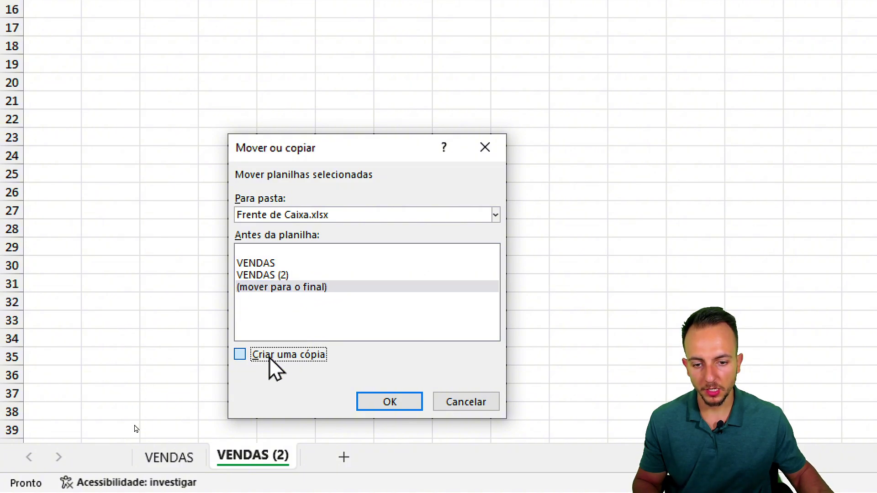
left_click(381, 402)
left_click(264, 457)
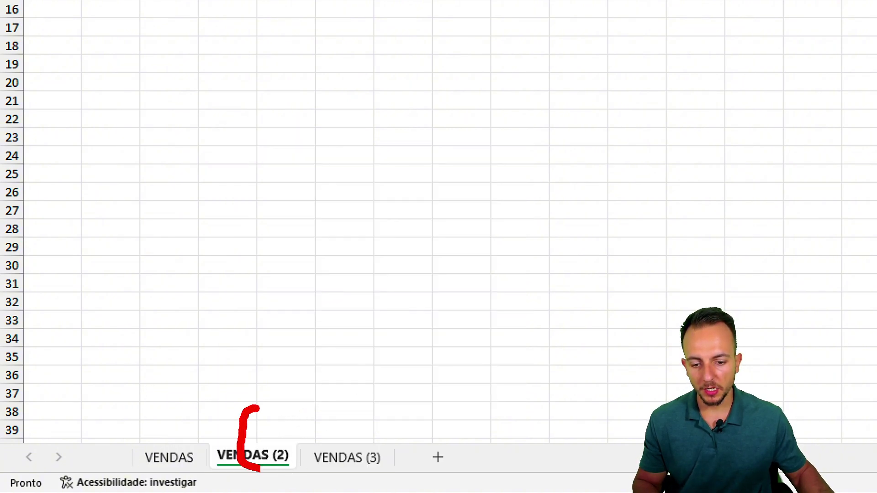
- Rename the VENDAS (2) sheet to PRODUTOS
right_click(256, 453)
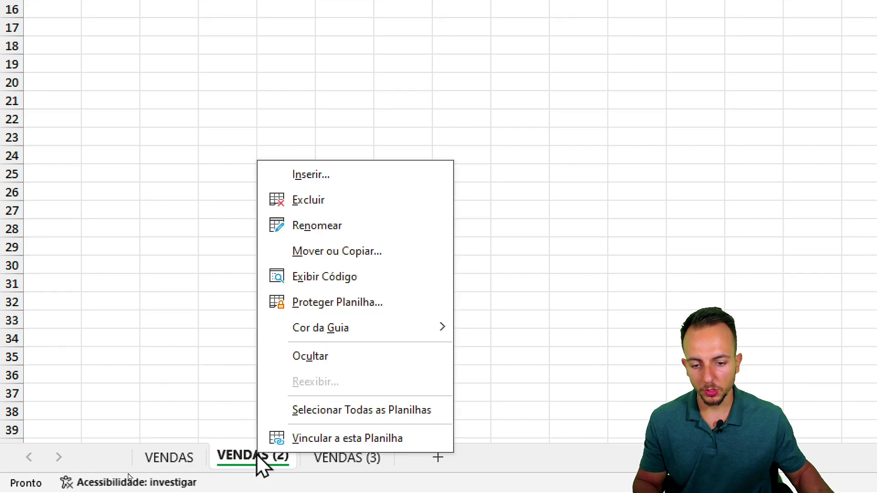
left_click(342, 225)
type("PRODUTOS")
key("Return")
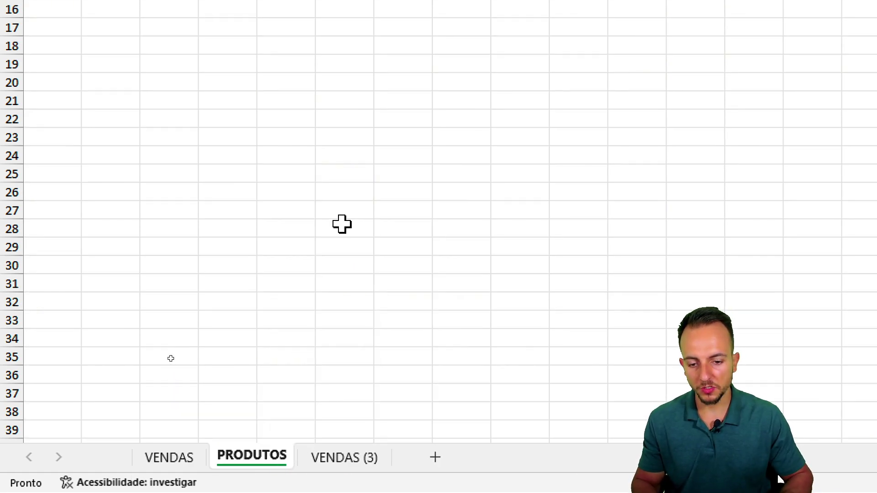
- Rename the VENDAS (3) sheet to ANÁLISES
right_click(368, 452)
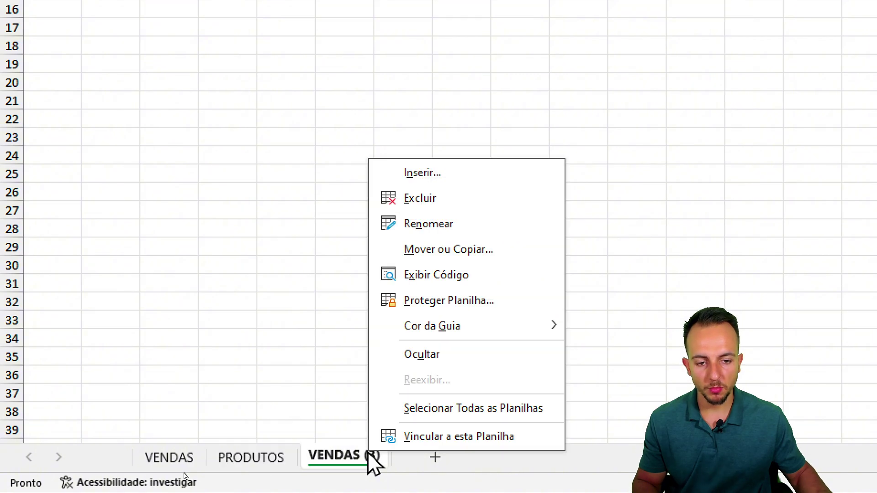
left_click(429, 223)
type("ANÁLISES")
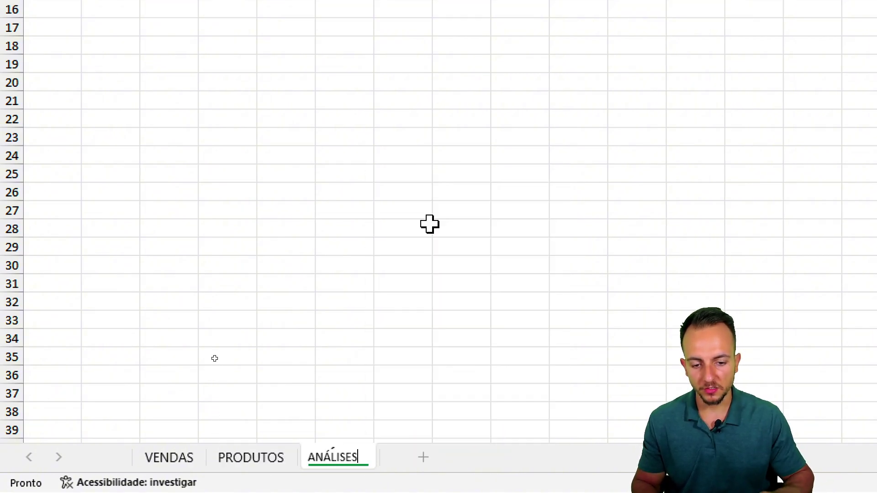
key("Return")
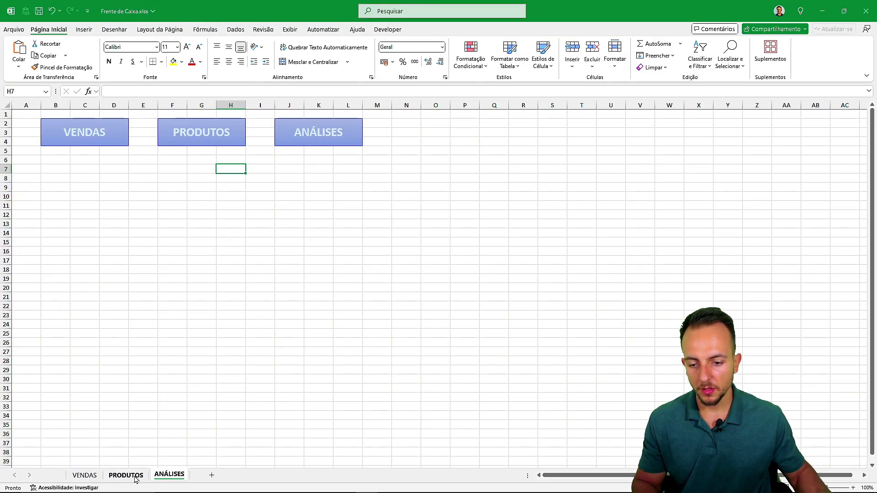
- Save Frente de Caixa.xlsx, then return to the VENDAS sheet and select its VENDAS button
left_click(84, 476)
left_click(124, 475)
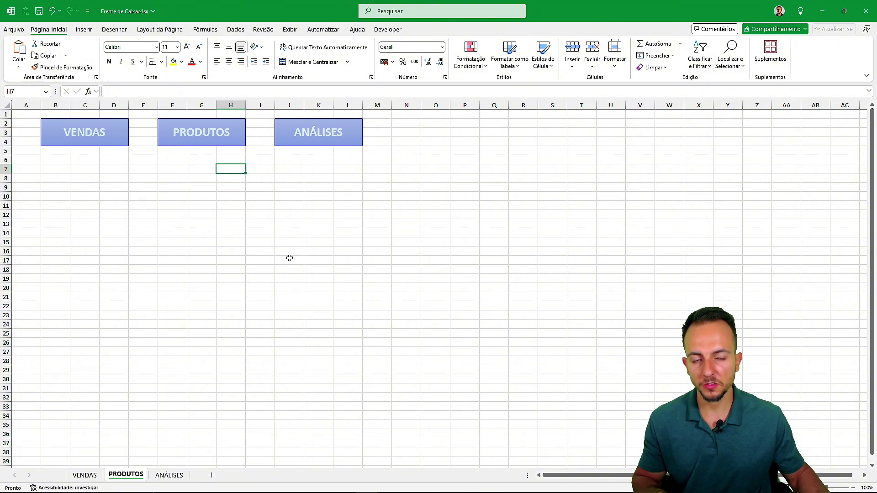
key("ctrl+s")
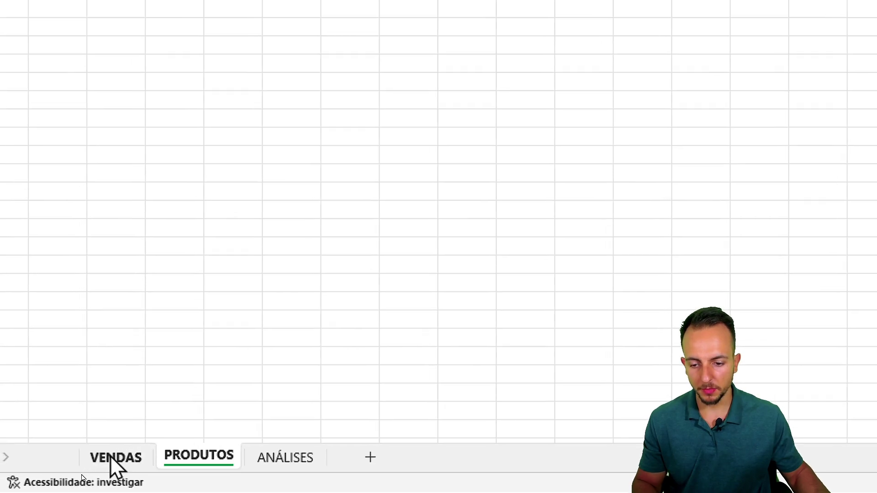
left_click(84, 477)
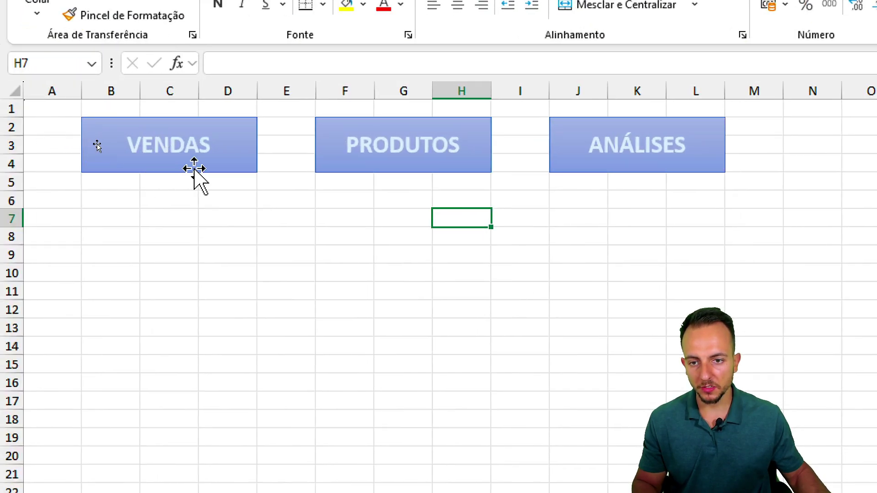
left_click(194, 169)
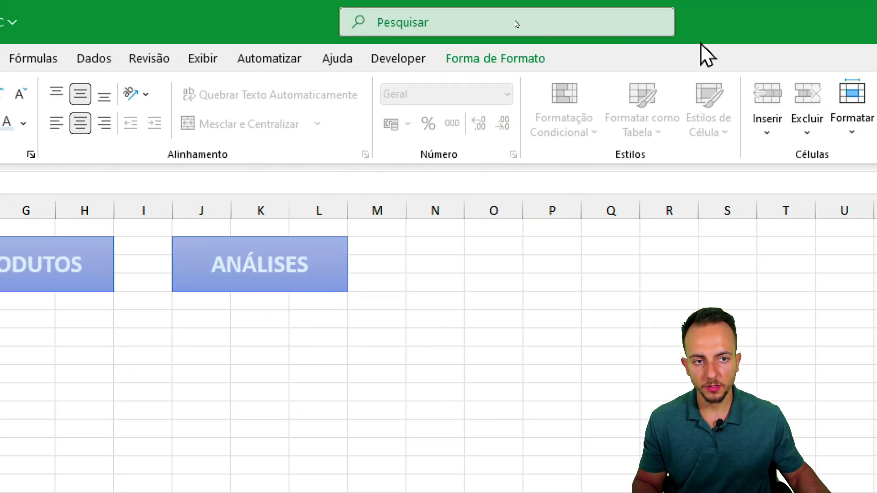
- Apply the yellow shape style to the VENDAS button
left_click(525, 59)
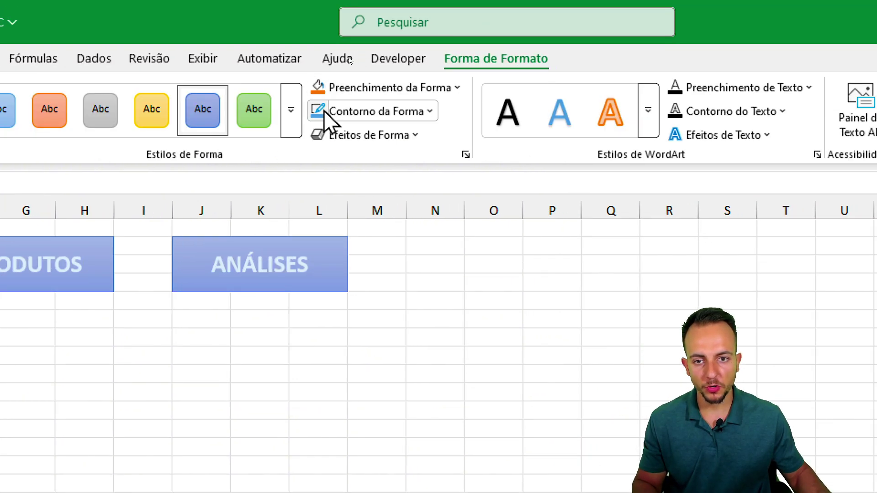
left_click(291, 112)
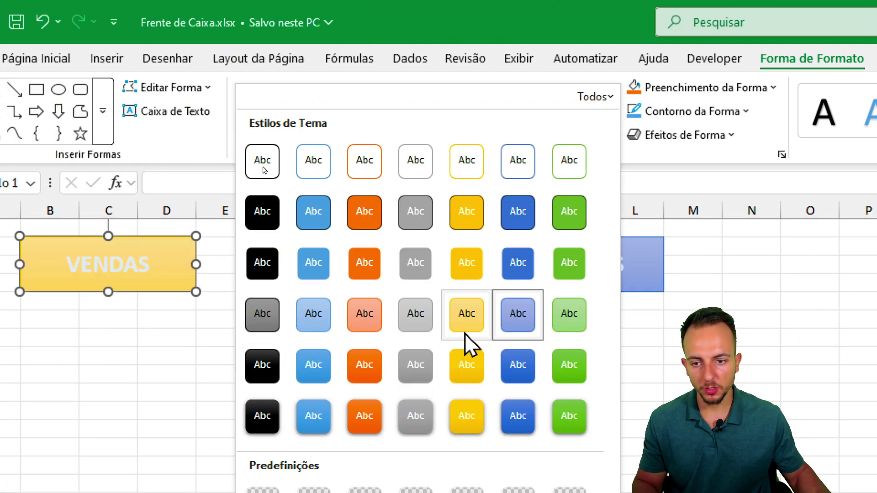
left_click(465, 334)
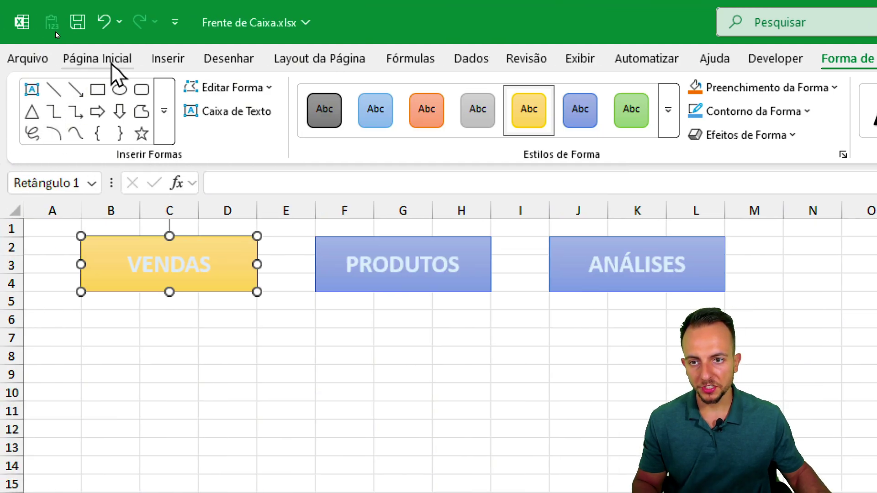
- Make the VENDAS button's label orange, underlined and italic
left_click(111, 64)
left_click(400, 124)
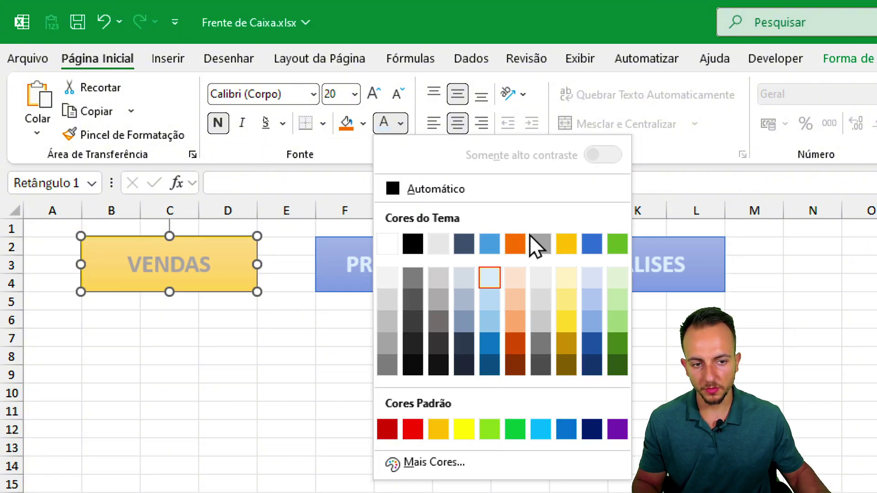
left_click(515, 247)
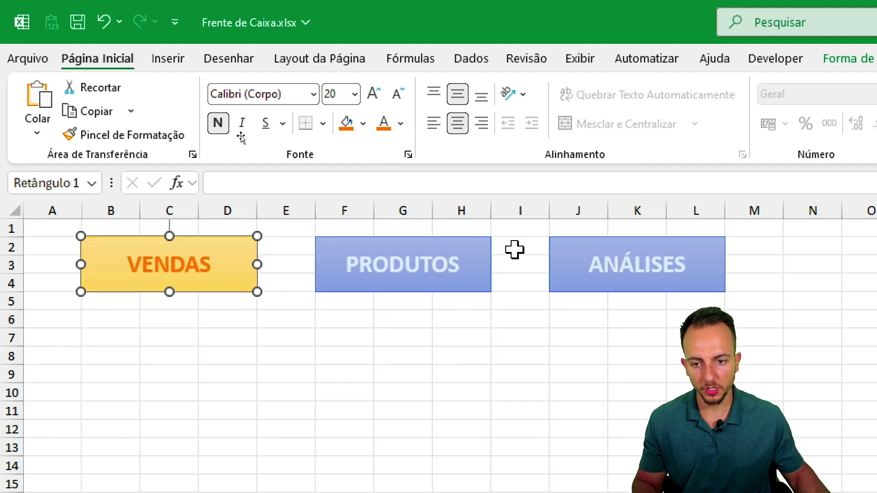
left_click(267, 126)
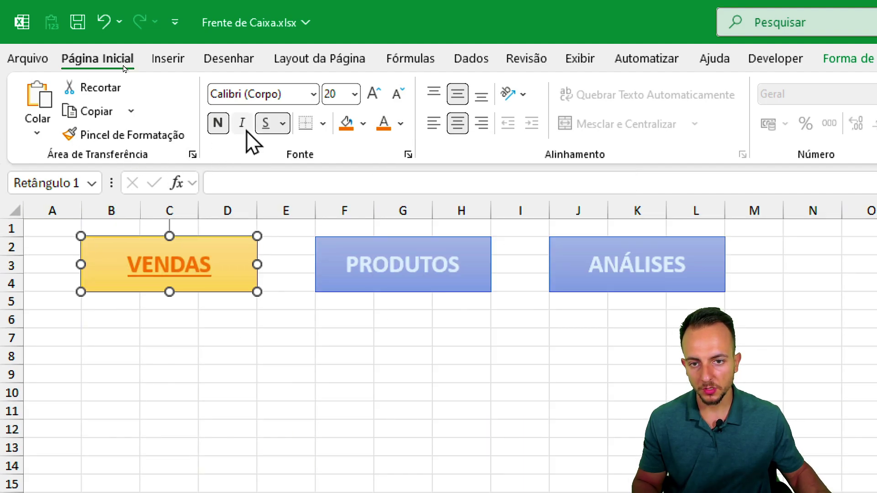
key("ctrl+i")
left_click(217, 381)
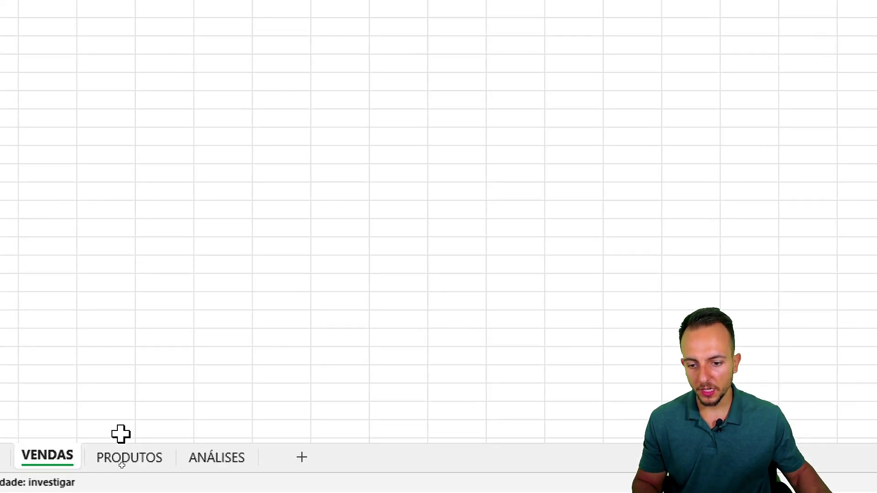
- On the PRODUTOS sheet, give the PRODUTOS button the yellow style with underlined orange text
left_click(124, 477)
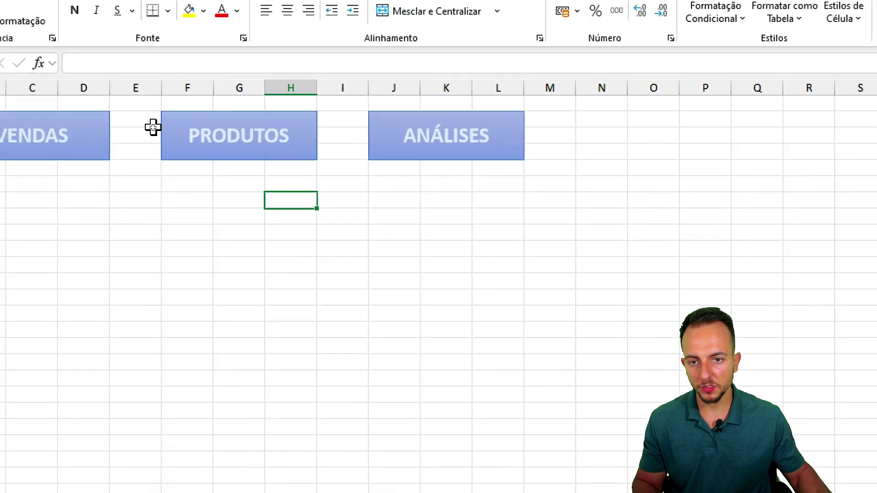
left_click(159, 142)
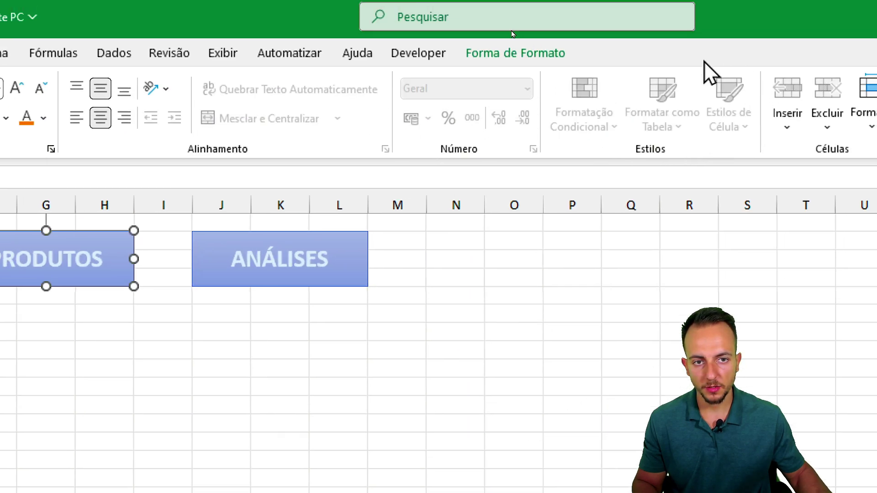
left_click(529, 62)
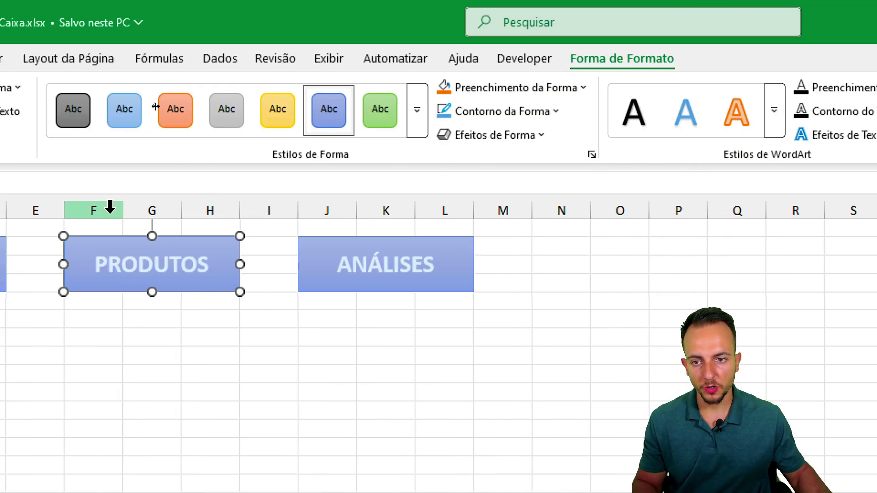
left_click(475, 113)
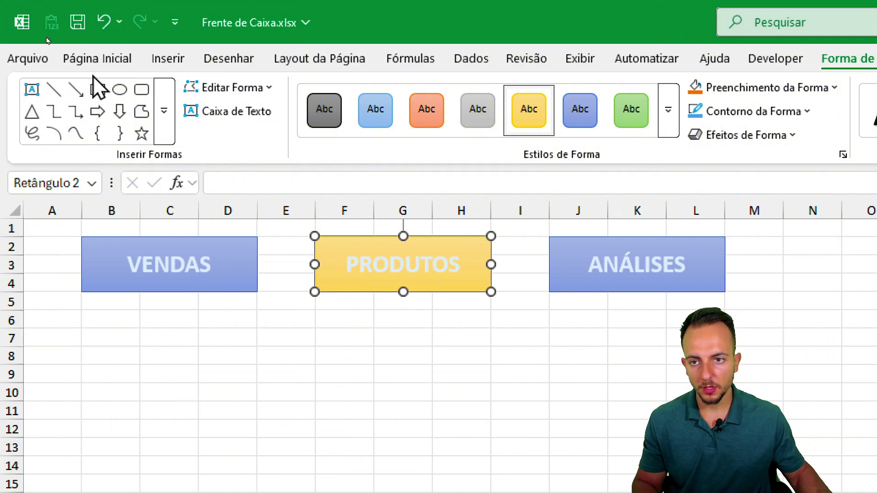
left_click(32, 55)
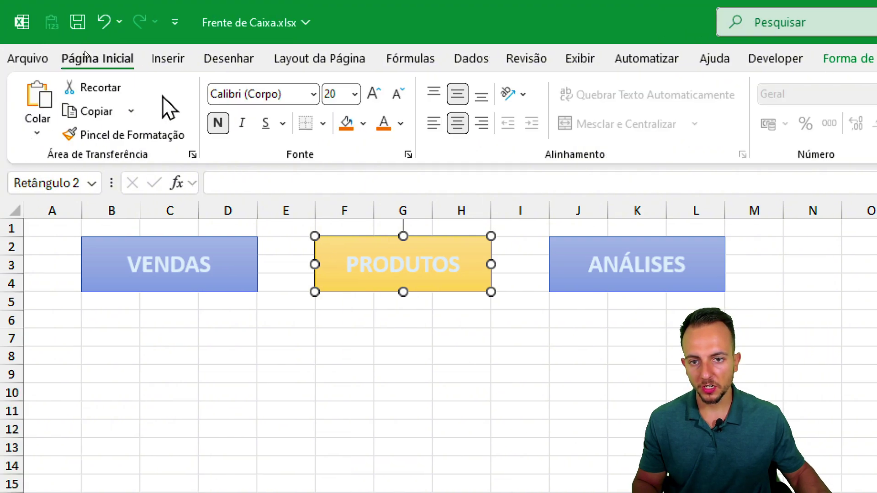
left_click(266, 124)
left_click(382, 130)
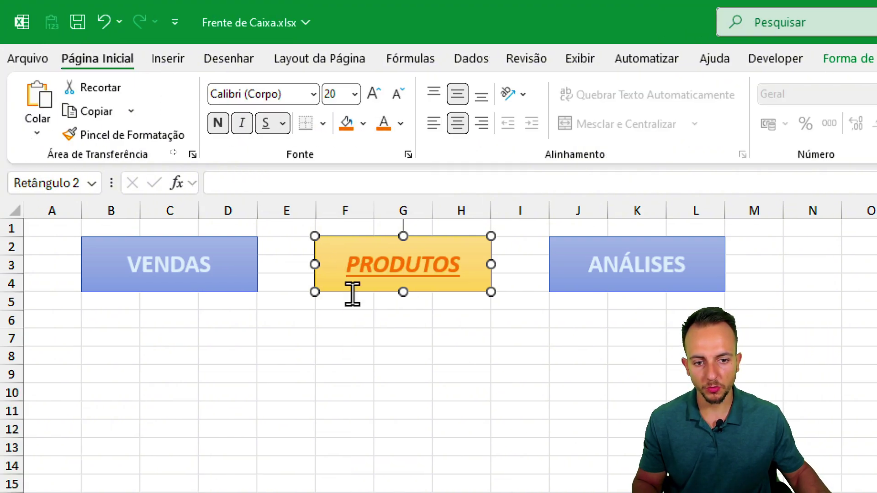
left_click(387, 360)
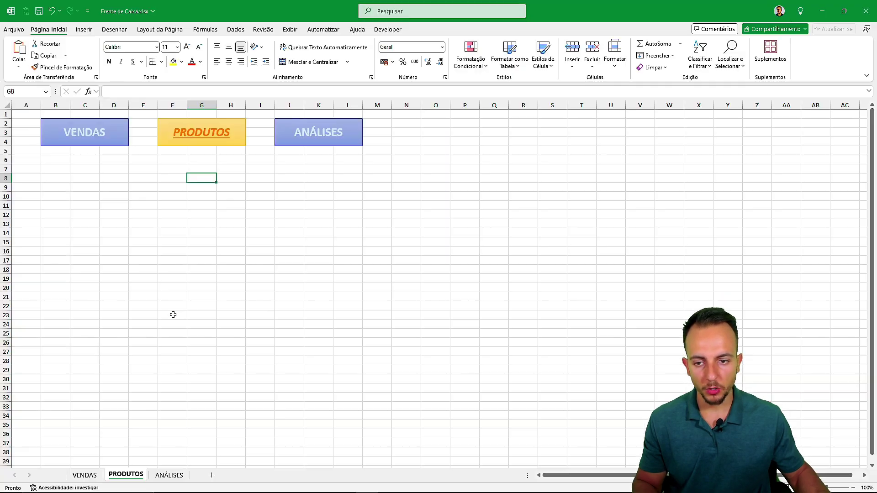
- On the ANÁLISES sheet, make the ANÁLISES button yellow with italic, underlined orange text
left_click(170, 475)
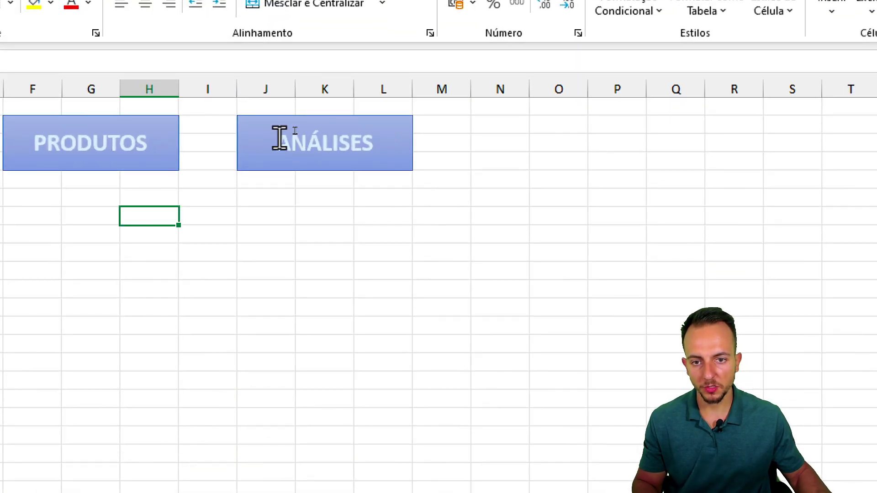
left_click(298, 130)
left_click(171, 78)
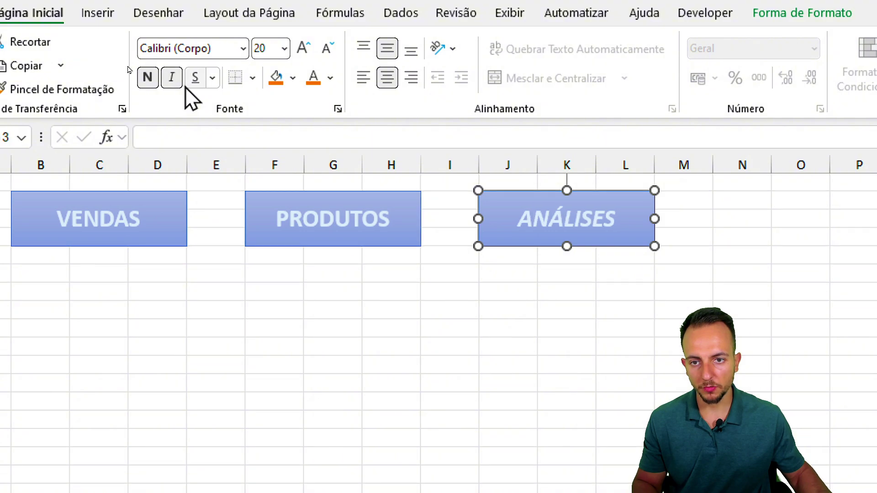
left_click(196, 77)
left_click(841, 12)
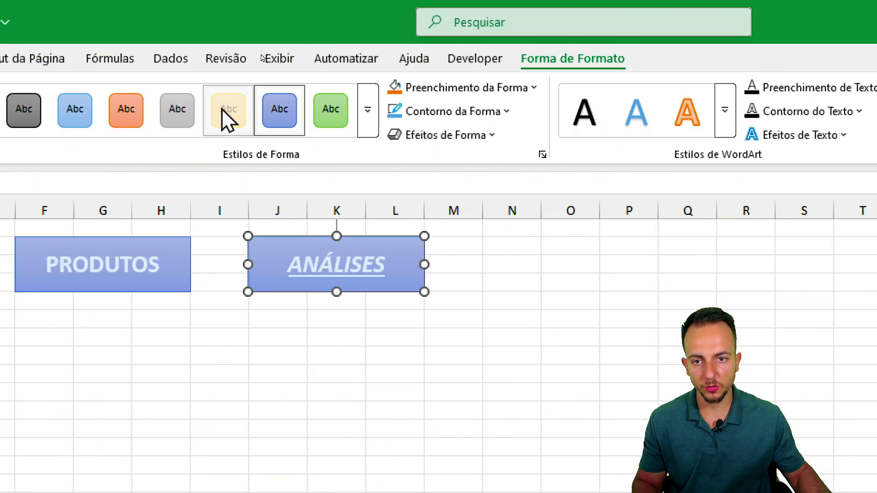
left_click(458, 64)
left_click(98, 58)
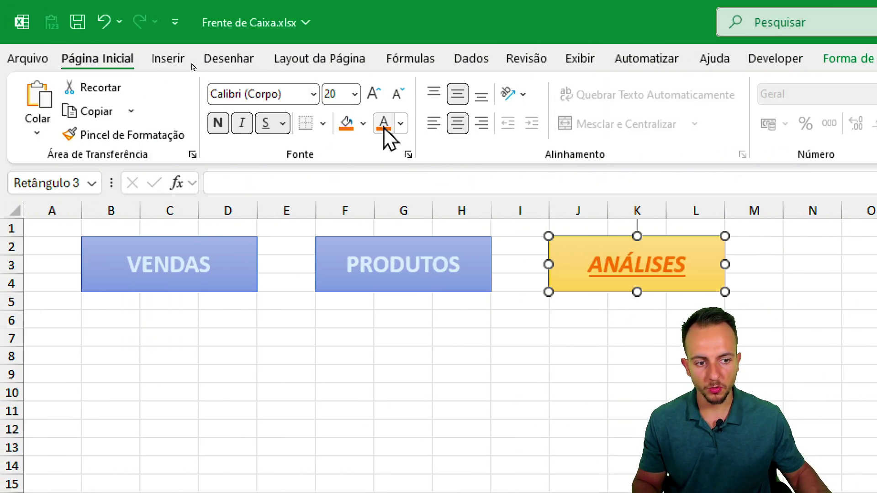
left_click(410, 355)
- Switch between the VENDAS, PRODUTOS and ANÁLISES tabs to compare each sheet's highlighted button
left_click(85, 475)
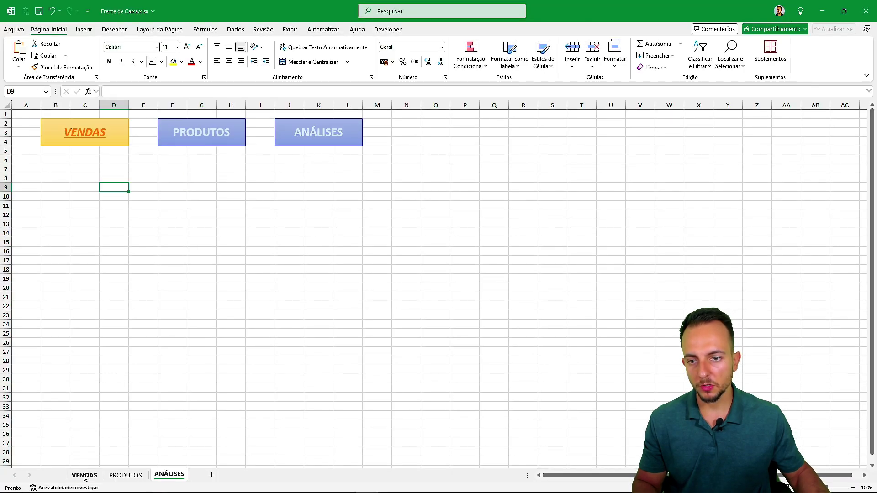
left_click(106, 475)
left_click(169, 475)
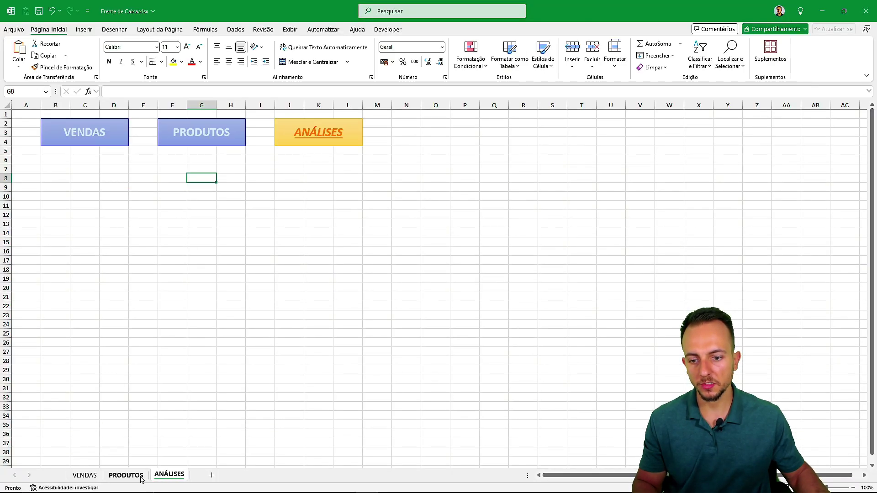
left_click(125, 475)
left_click(84, 475)
left_click(125, 475)
left_click(165, 479)
left_click(119, 476)
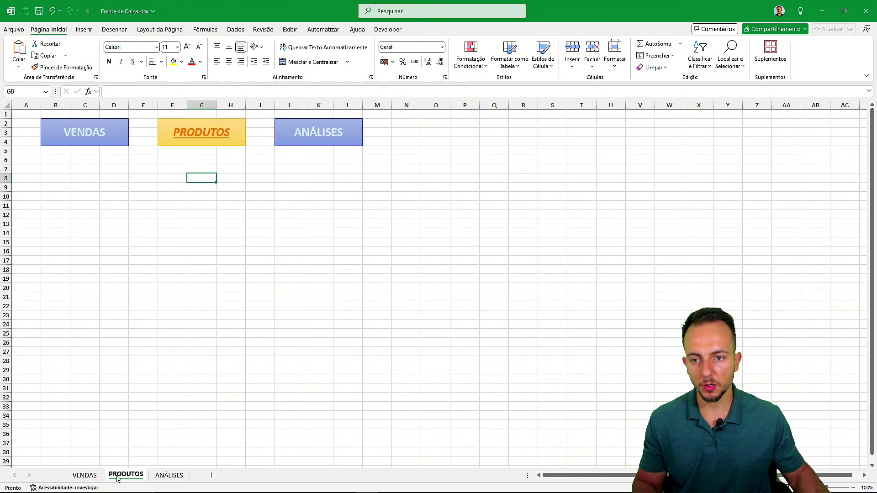
left_click(86, 476)
- Cycle the sheets with Ctrl+PgUp/PgDn and the tabs, ending on VENDAS
key("ctrl+Page_Down")
key("ctrl+Page_Down")
key("ctrl+Page_Up")
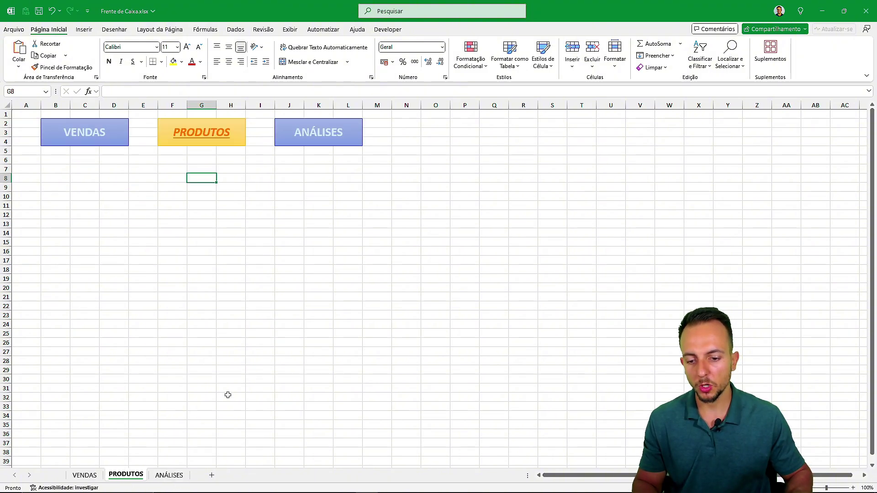
key("ctrl+Page_Up")
key("ctrl+Page_Down")
key("ctrl+Page_Down")
key("ctrl+Page_Up")
key("ctrl+Page_Up")
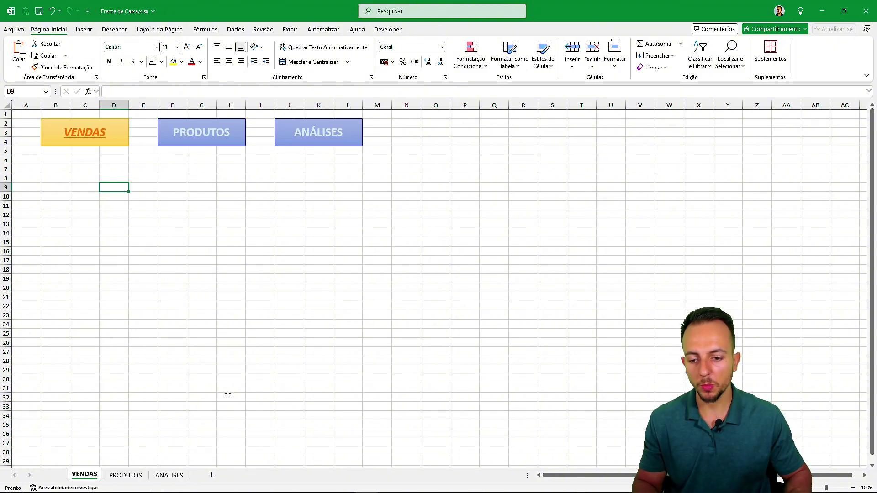
key("ctrl+Page_Down")
key("ctrl+Page_Down")
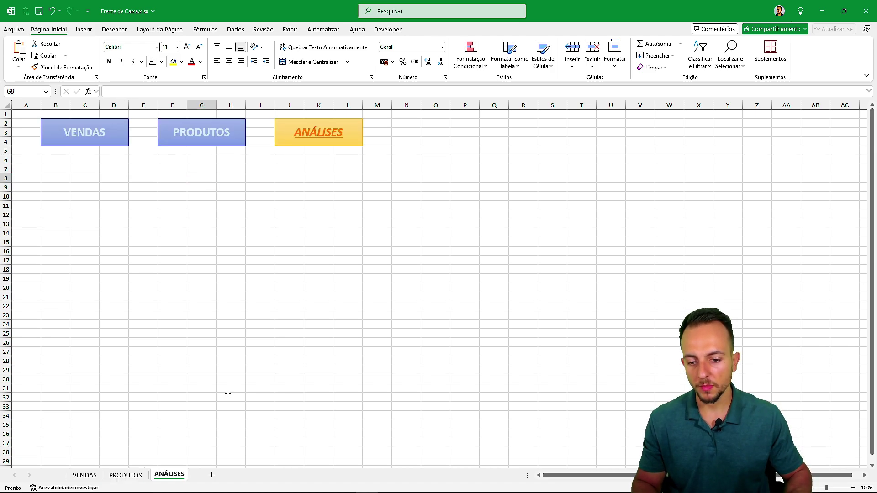
key("ctrl+Page_Up")
key("ctrl+Page_Up")
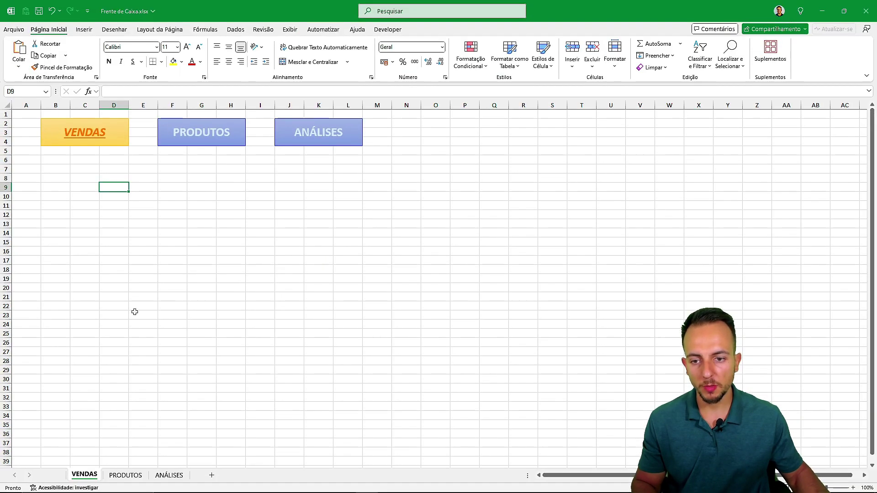
left_click(127, 476)
left_click(169, 476)
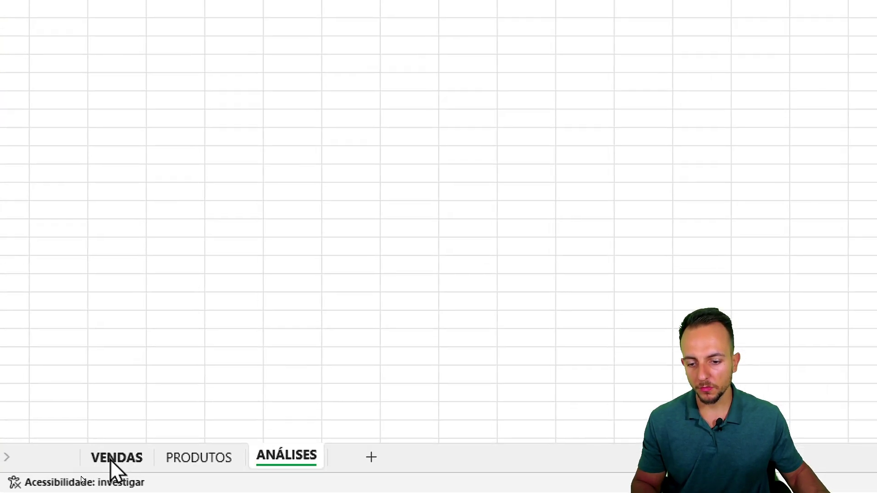
left_click(83, 476)
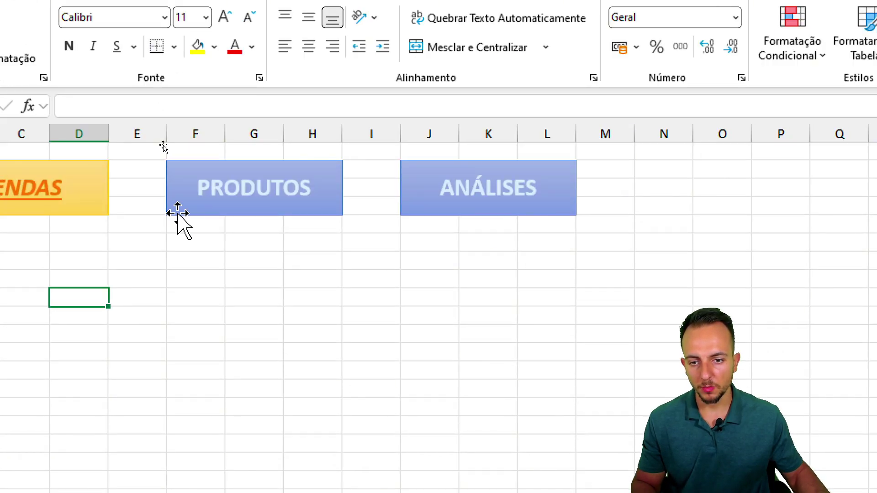
- Hyperlink the VENDAS sheet's PRODUTOS button to the PRODUTOS sheet and click it to test
right_click(177, 214)
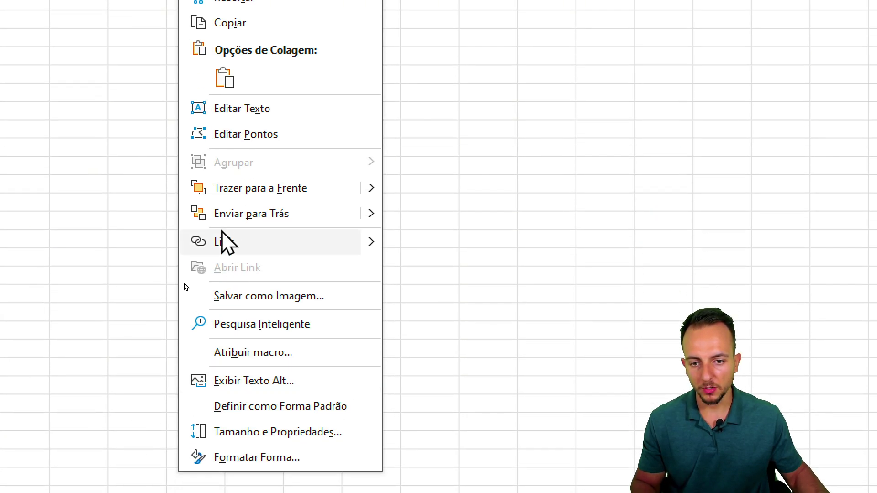
left_click(224, 241)
left_click_drag(266, 81, 265, 305)
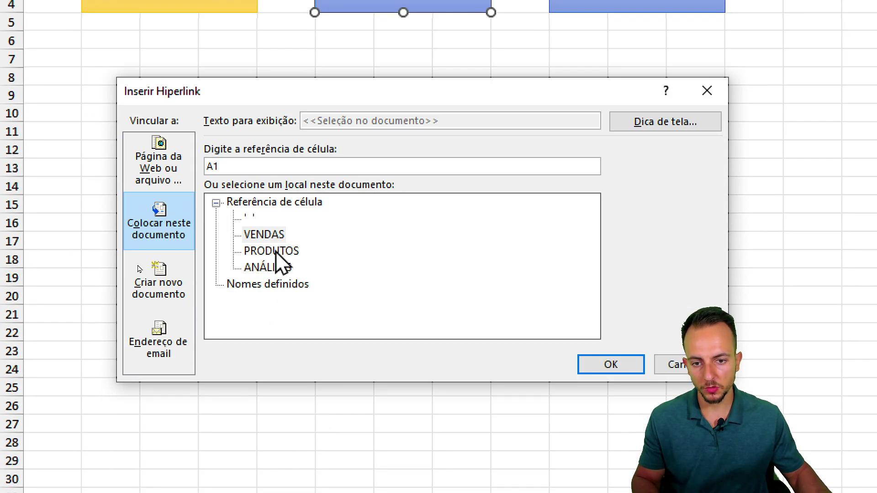
left_click(276, 252)
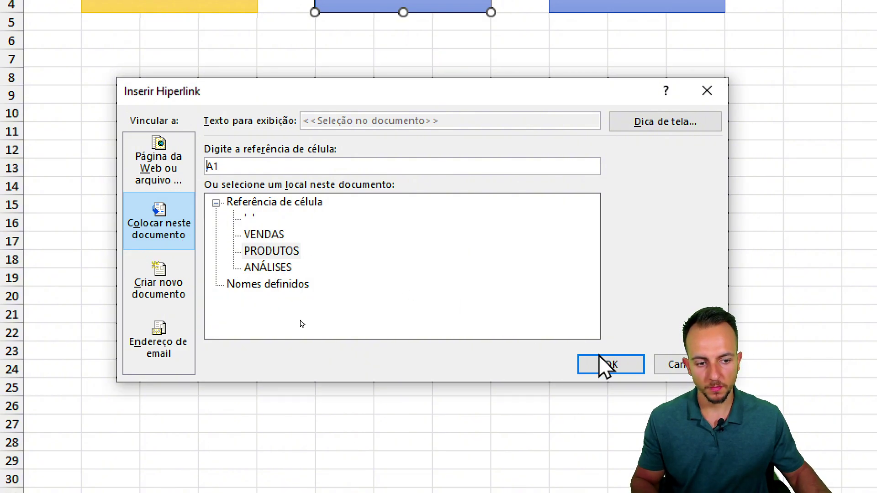
left_click(610, 364)
left_click(499, 189)
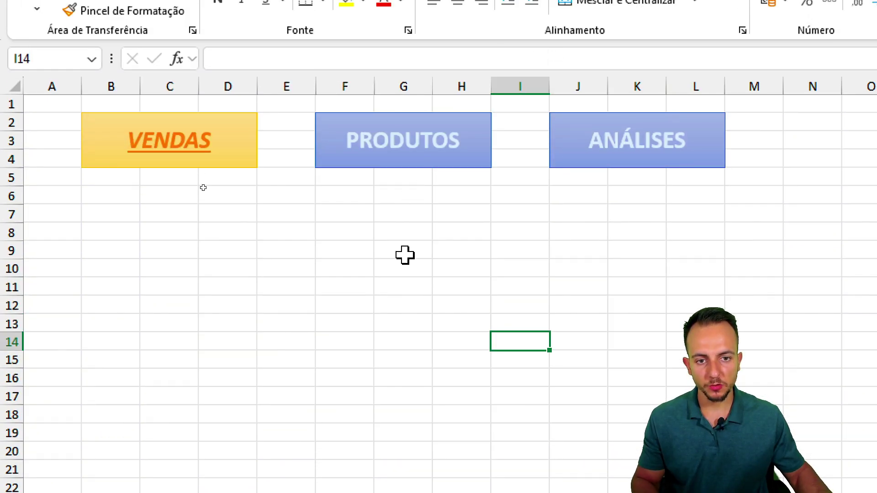
left_click(436, 155)
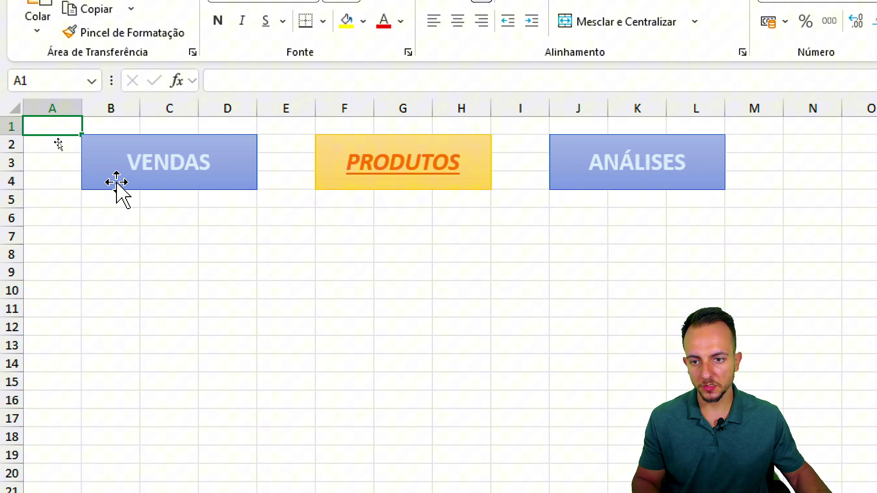
- Link the PRODUTOS sheet's VENDAS button to the VENDAS sheet and test it
right_click(117, 183)
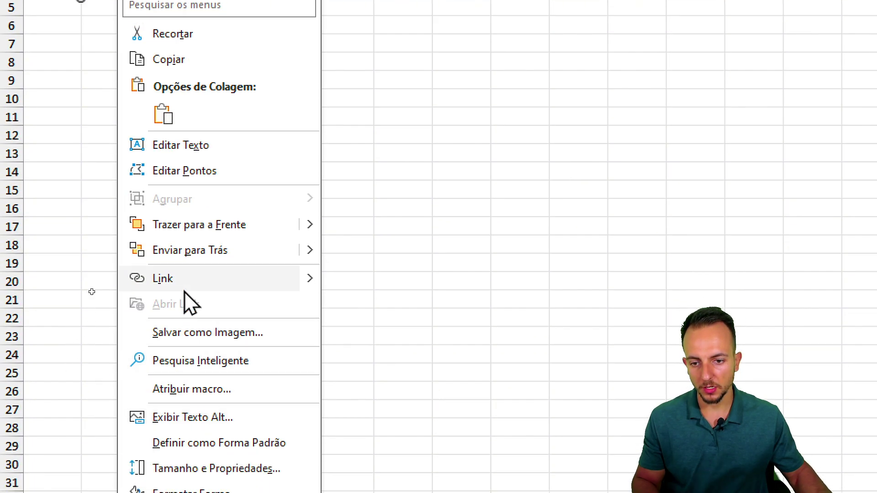
left_click(185, 284)
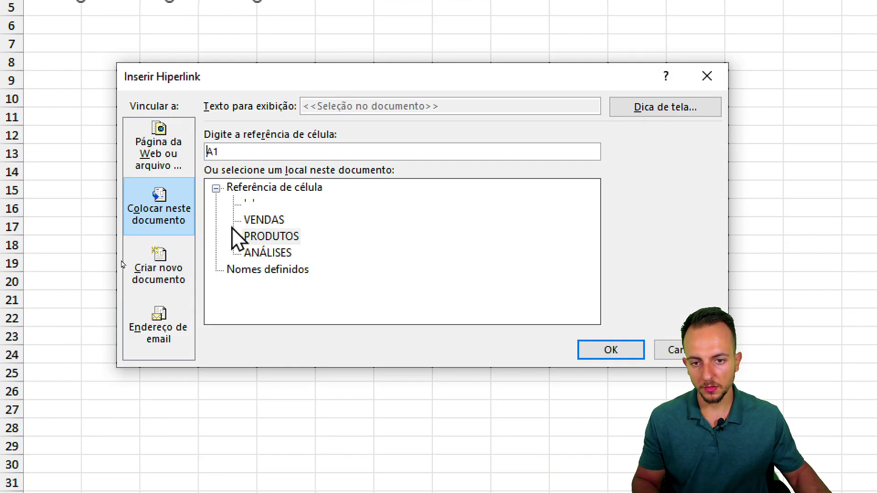
left_click(276, 221)
key("Return")
left_click(311, 98)
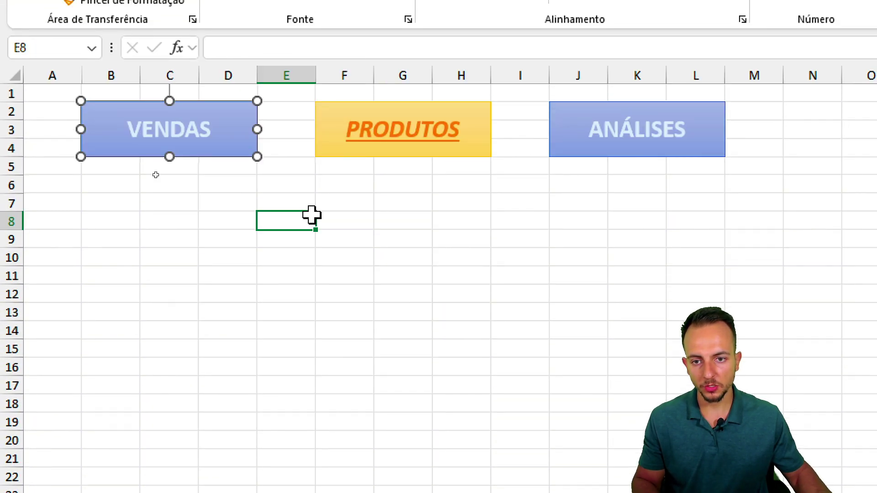
left_click(246, 31)
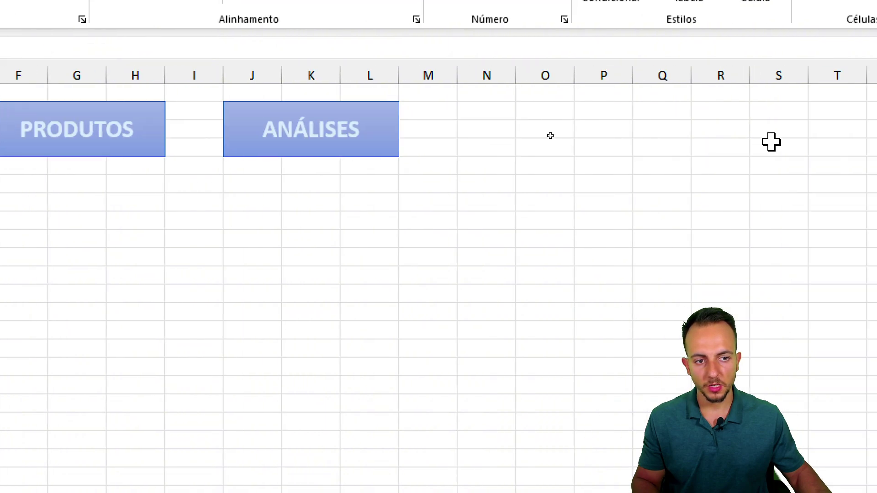
- Link the VENDAS sheet's ANÁLISES button to the ANÁLISES sheet and follow it
right_click(335, 142)
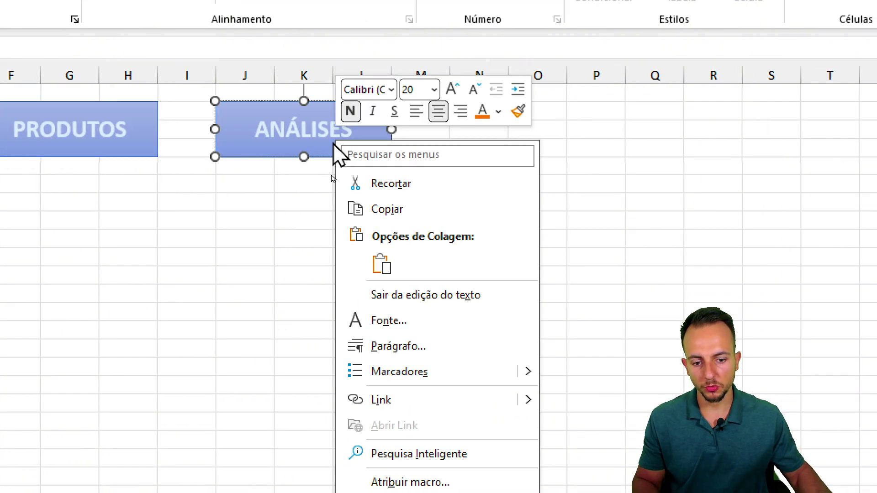
left_click(365, 402)
double_click(183, 341)
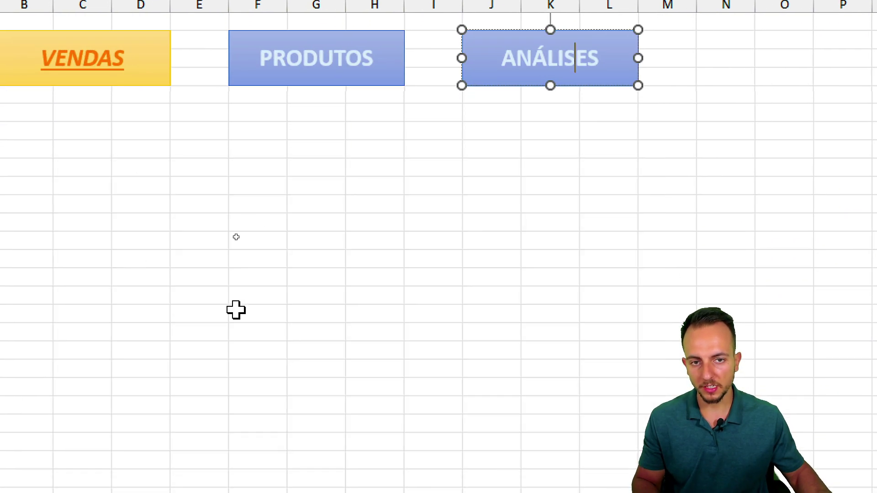
left_click(433, 258)
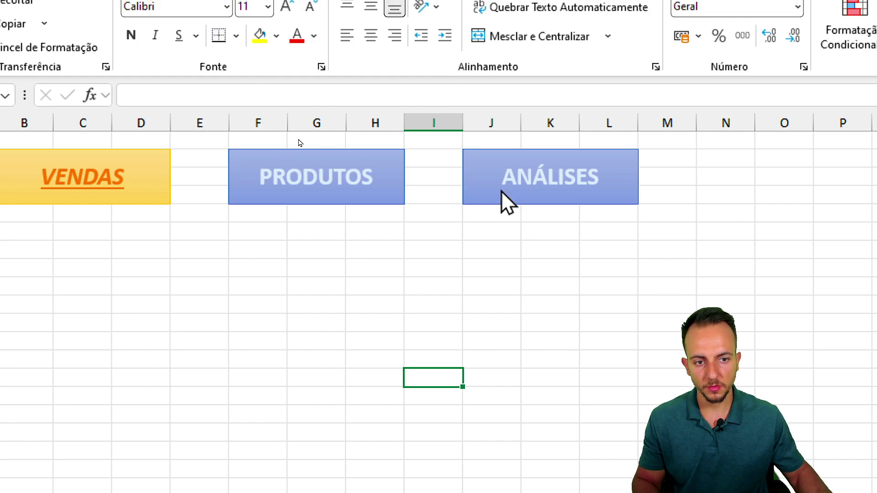
left_click(507, 200)
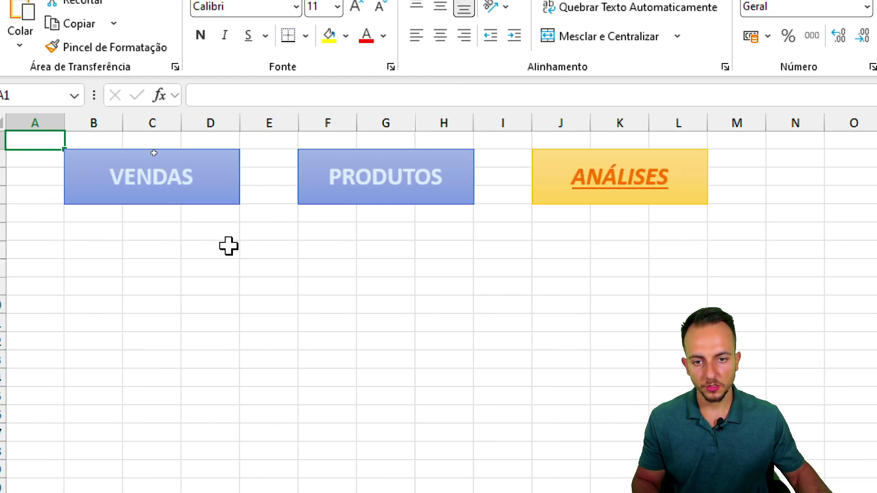
- On ANÁLISES, hyperlink the PRODUTOS and VENDAS buttons to their matching sheets
right_click(286, 192)
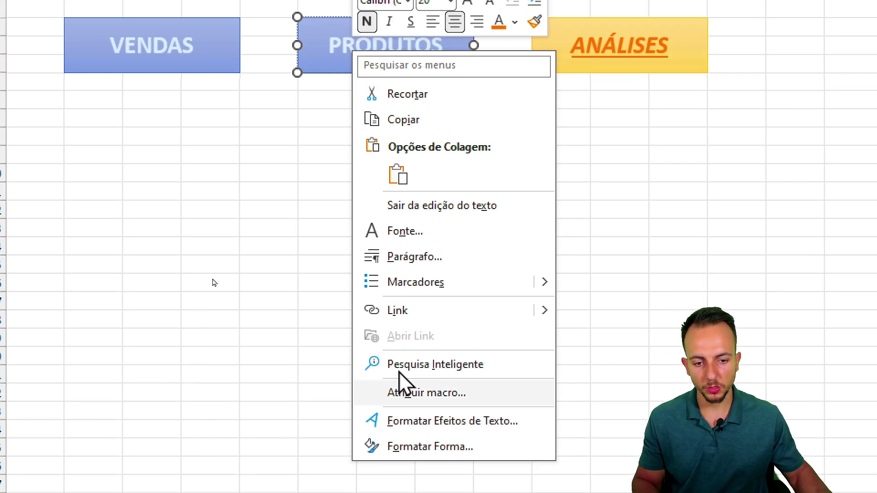
left_click(408, 441)
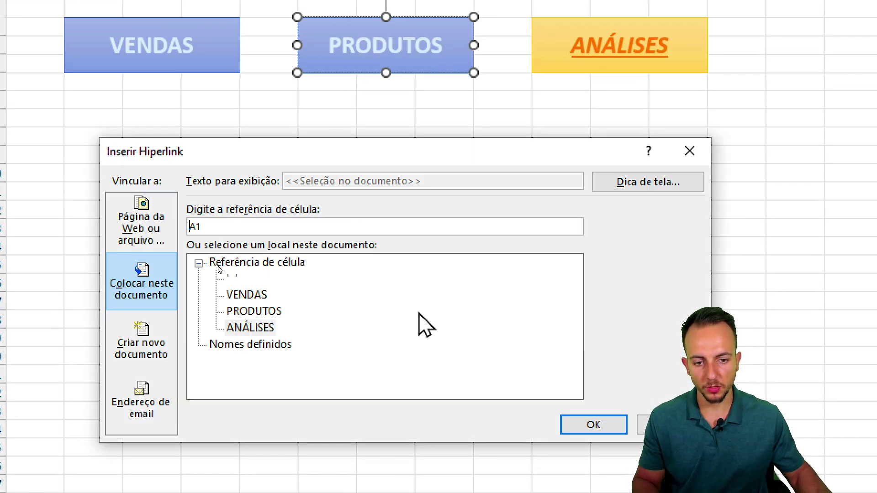
double_click(254, 311)
right_click(219, 47)
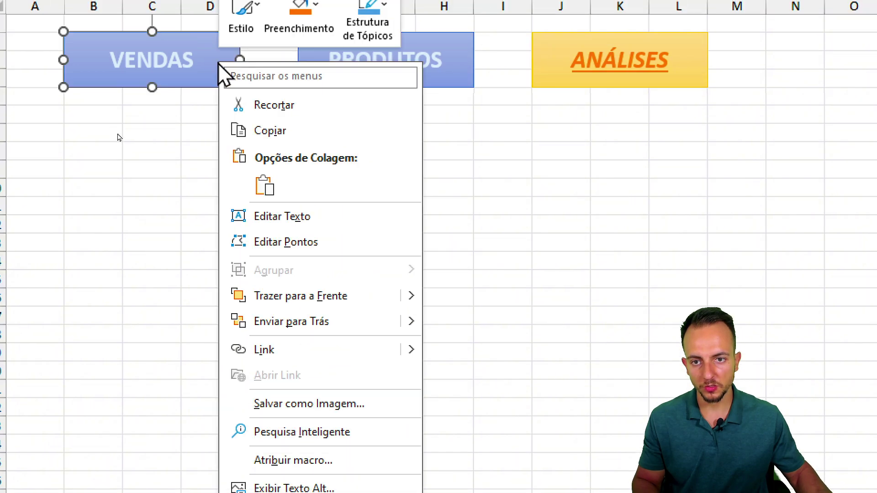
left_click(276, 347)
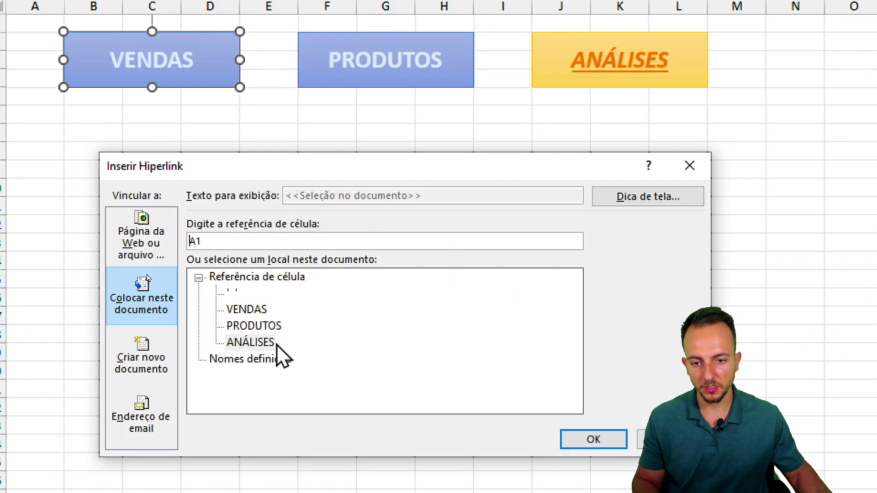
double_click(254, 322)
left_click(335, 258)
- Jump to PRODUTOS and link its ANÁLISES button to the ANÁLISES sheet
left_click(365, 83)
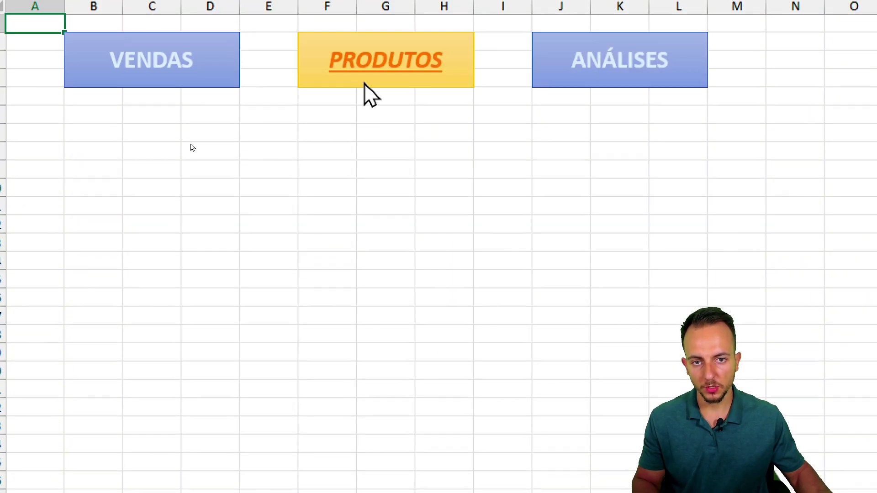
right_click(661, 77)
left_click(685, 365)
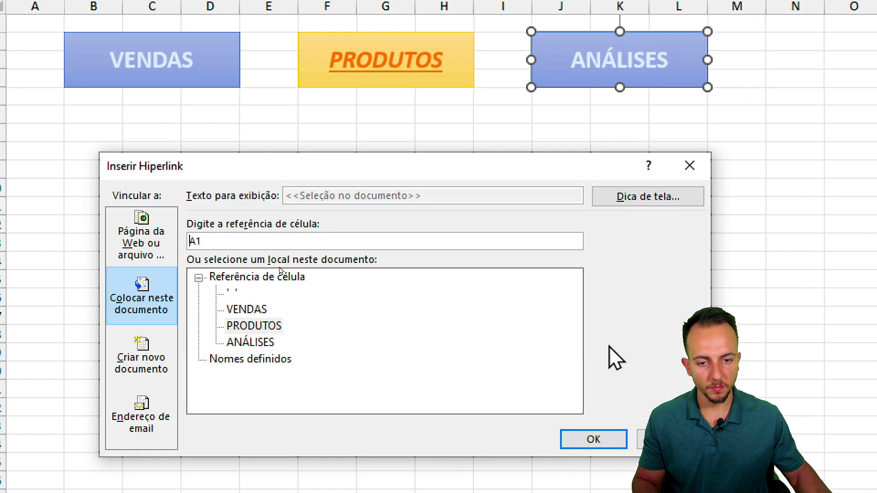
double_click(249, 344)
left_click(367, 296)
- Click the VENDAS, PRODUTOS and ANÁLISES buttons in turn to test each link
left_click(194, 60)
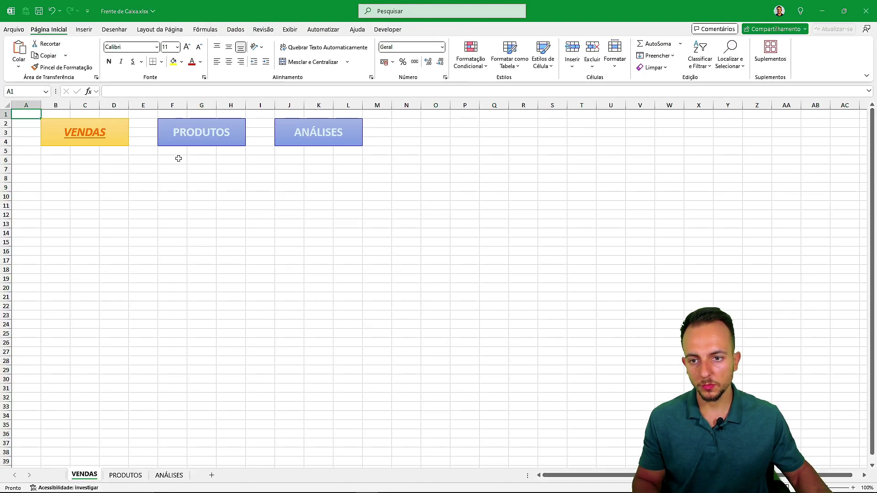
left_click(183, 139)
left_click(299, 132)
left_click(205, 128)
left_click(112, 139)
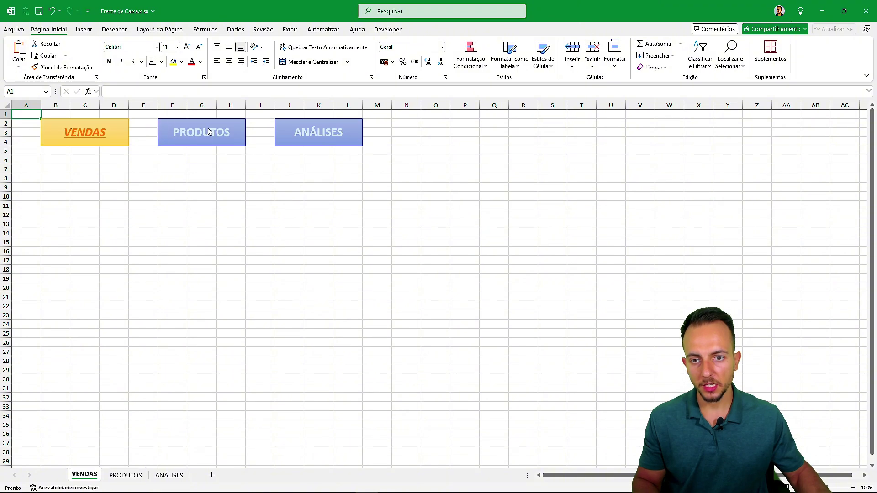
left_click(209, 132)
left_click(299, 132)
left_click(201, 132)
left_click(114, 133)
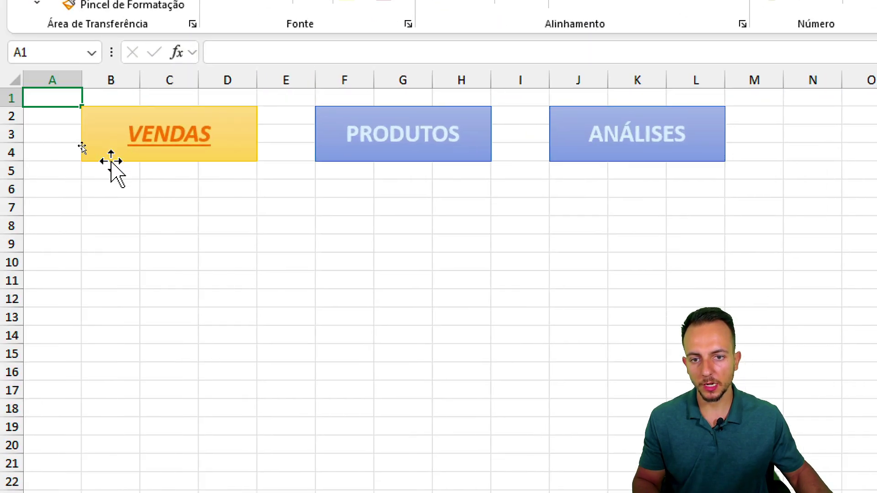
left_click(365, 146)
left_click(639, 137)
left_click(486, 137)
left_click(187, 137)
left_click(360, 137)
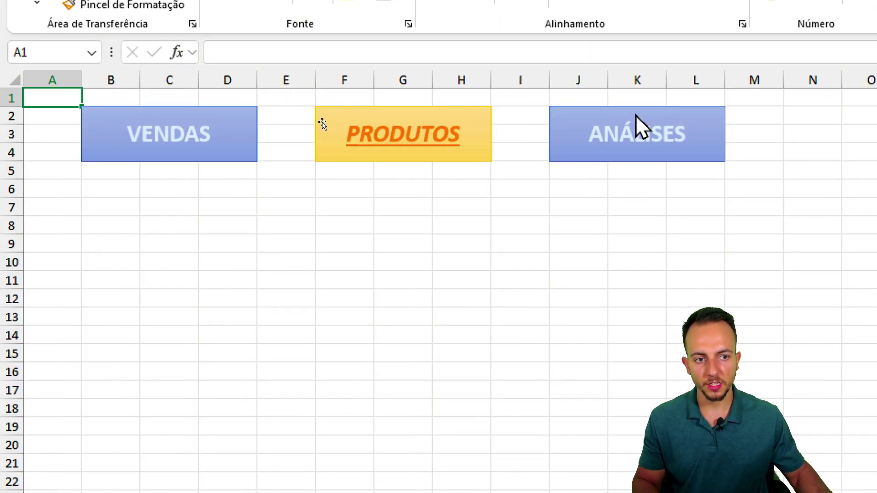
left_click(640, 130)
- Repeat the link loop, stop on PRODUTOS, and mark rows 6 to 24 as the table area
left_click(411, 132)
left_click(183, 137)
left_click(402, 137)
left_click(590, 137)
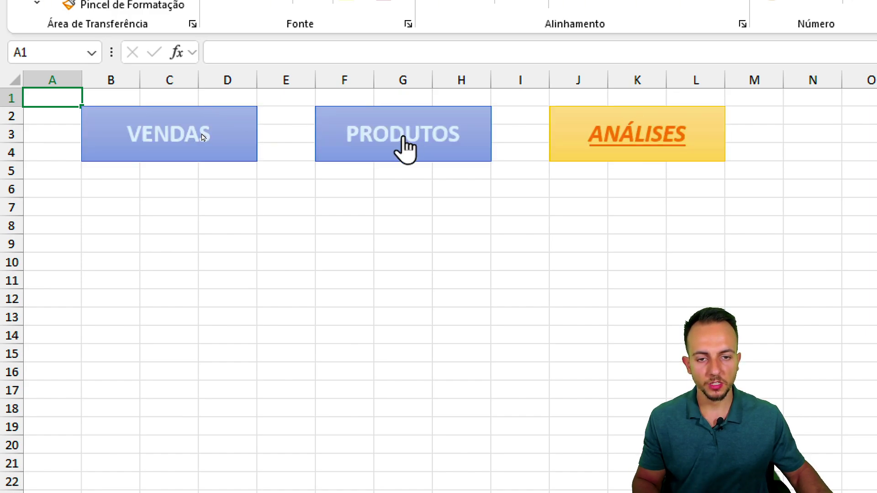
left_click(406, 146)
left_click(201, 137)
left_click(390, 141)
left_click(668, 135)
left_click(474, 134)
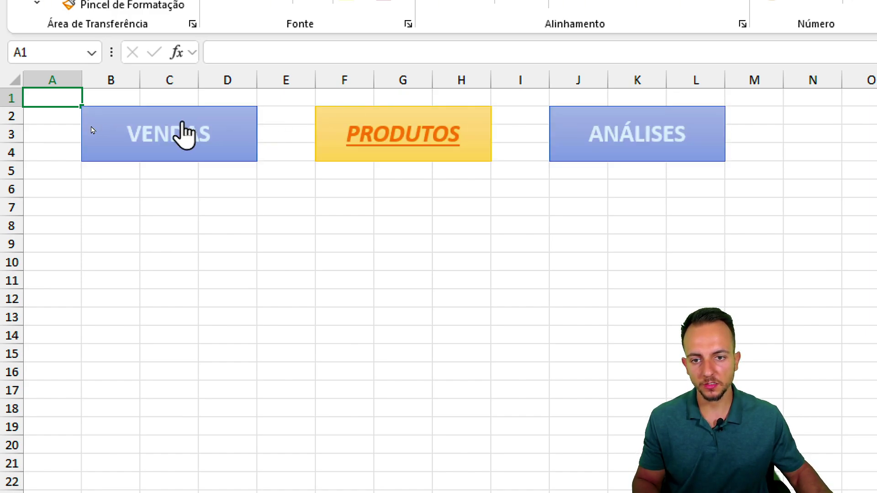
left_click(185, 133)
left_click(417, 122)
left_click(693, 137)
left_click(447, 134)
left_click(195, 131)
left_click(387, 137)
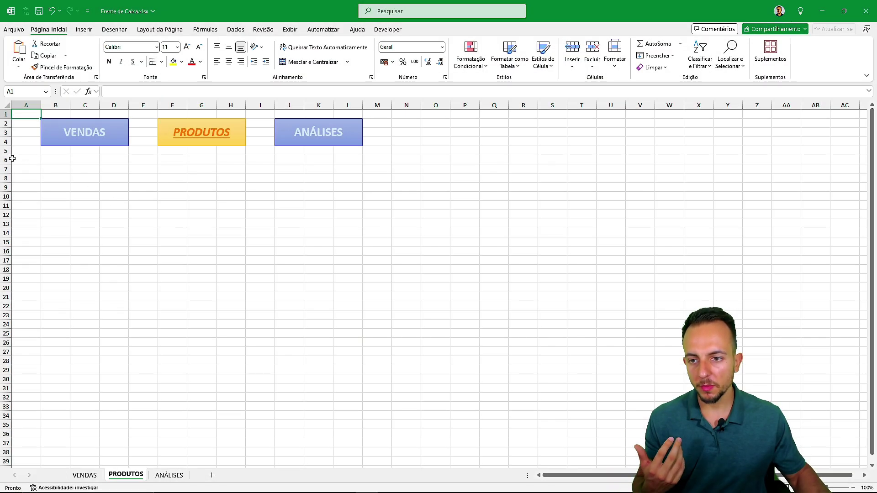
left_click_drag(12, 159, 40, 325)
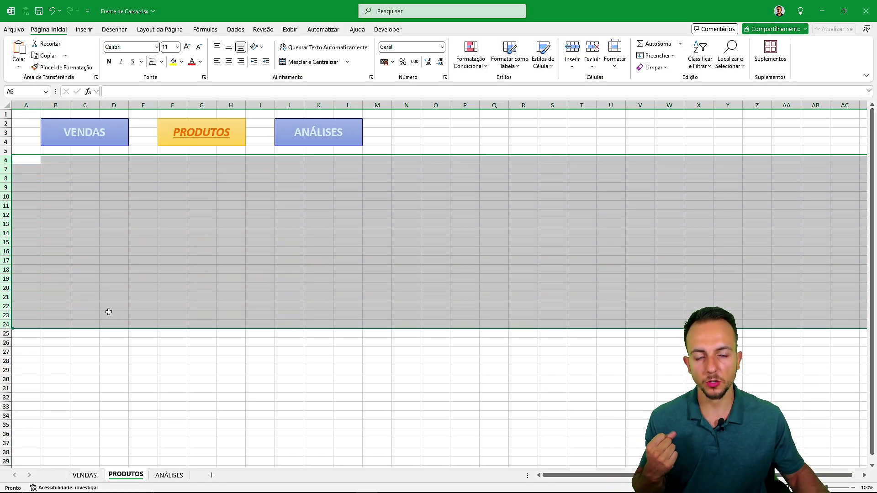
left_click(135, 270)
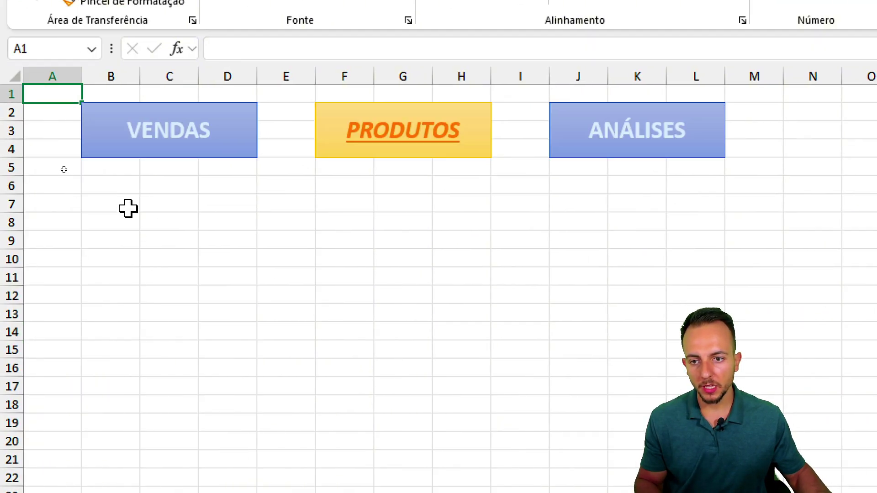
- Enter headers CÓDIGO, PRODUTO, MARCA and DATA ATUALIZAÇÃO in B6 through E6
left_click(121, 189)
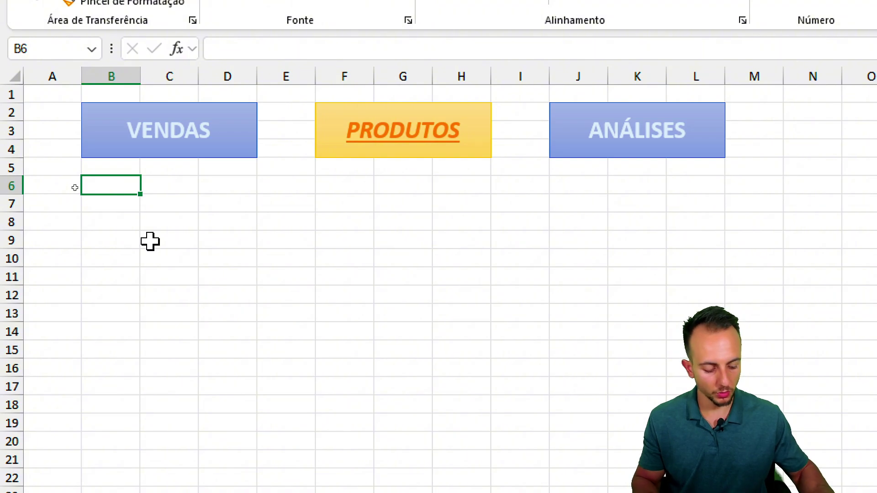
type("C")
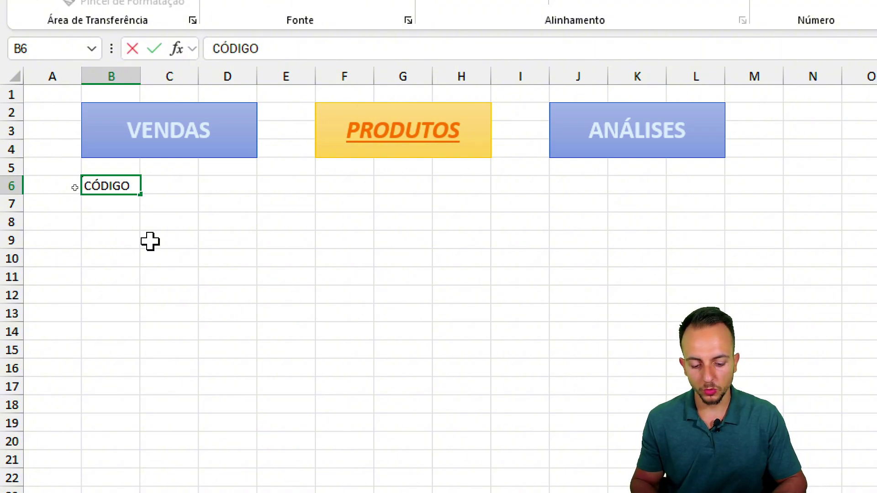
type("ÓDIGO")
key("Tab")
type("PRODUTO")
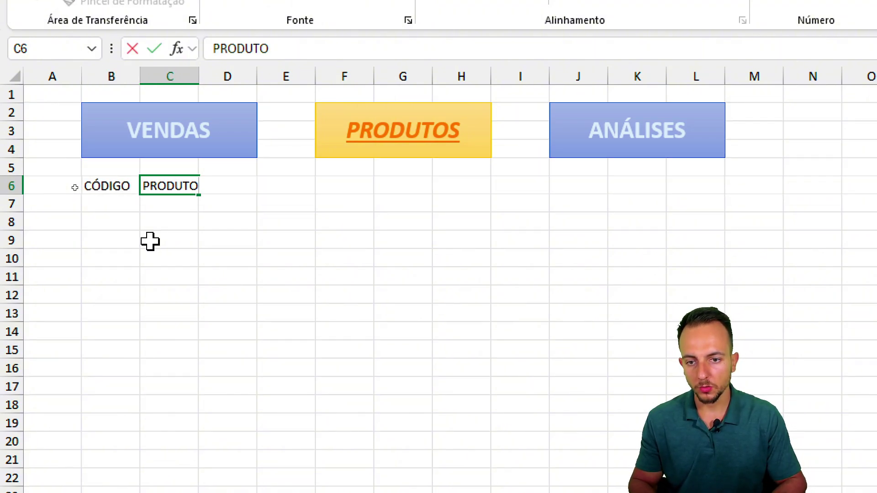
key("Tab")
type("MARCA")
key("Tab")
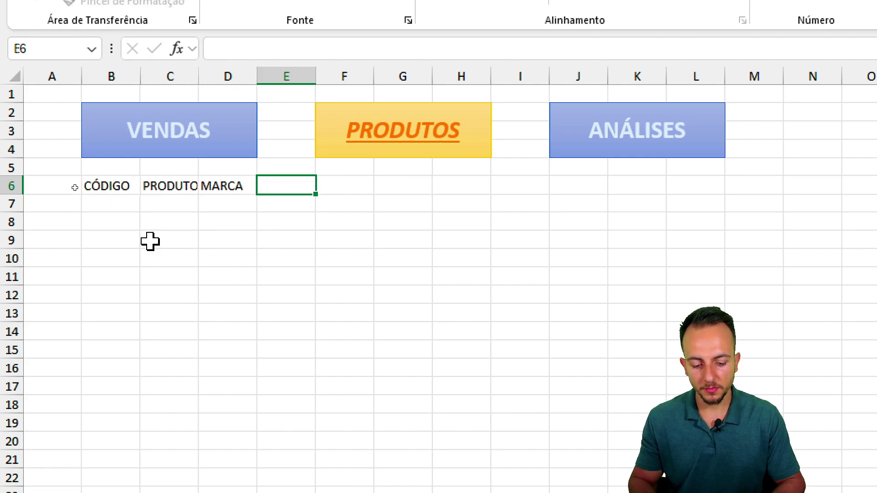
type("DATA ATUA")
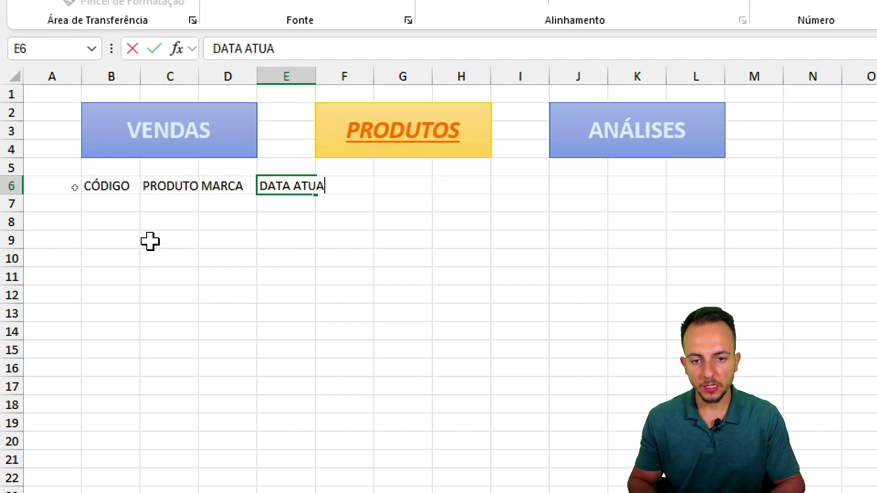
type("LIZAÇÃO")
key("Tab")
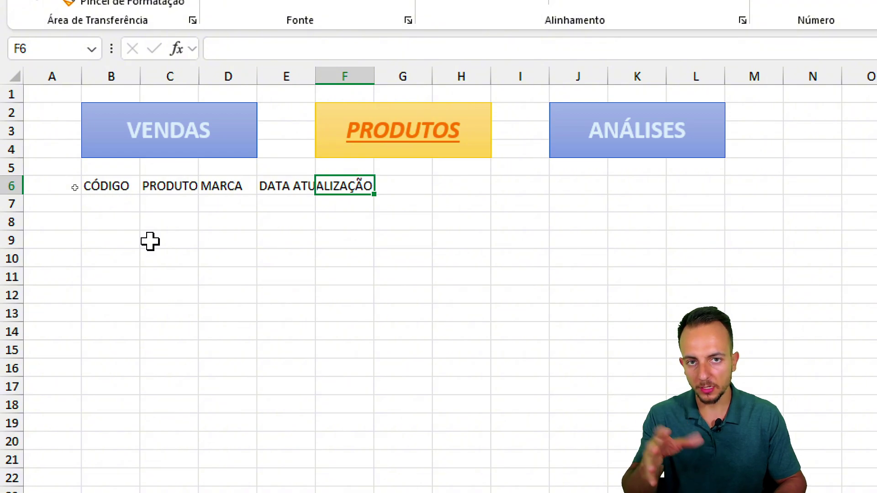
- Add the F6 cost-price header and PREÇO DE VENDA in G6, then start correcting F6
type("CUSTO")
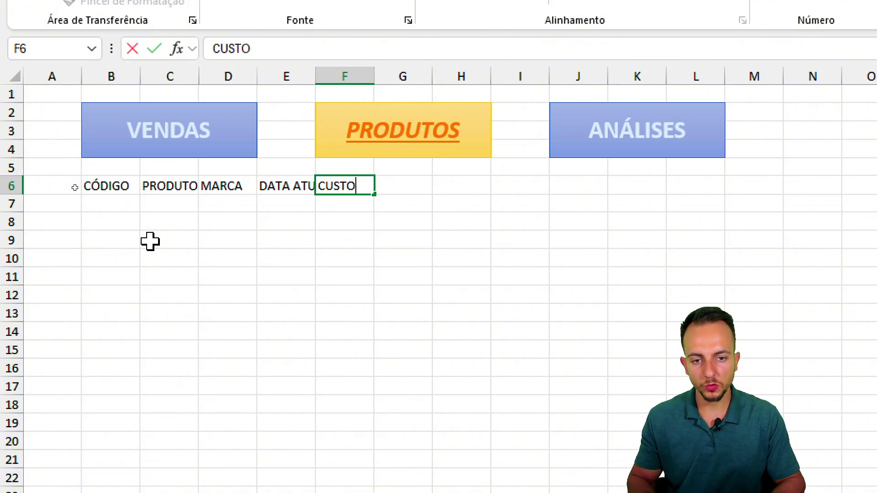
key("Escape")
type("PRODU")
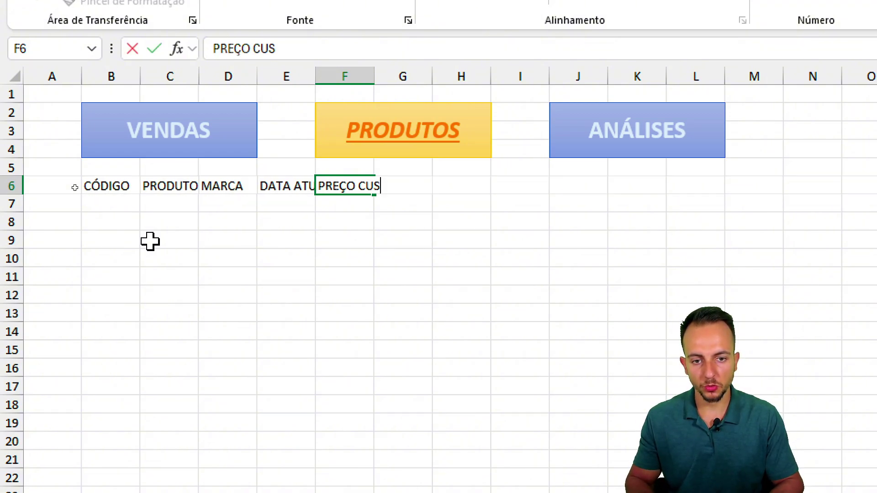
type("TO")
key("Tab")
type("´RE")
key("BackSpace")
key("Escape")
type("PREÇO")
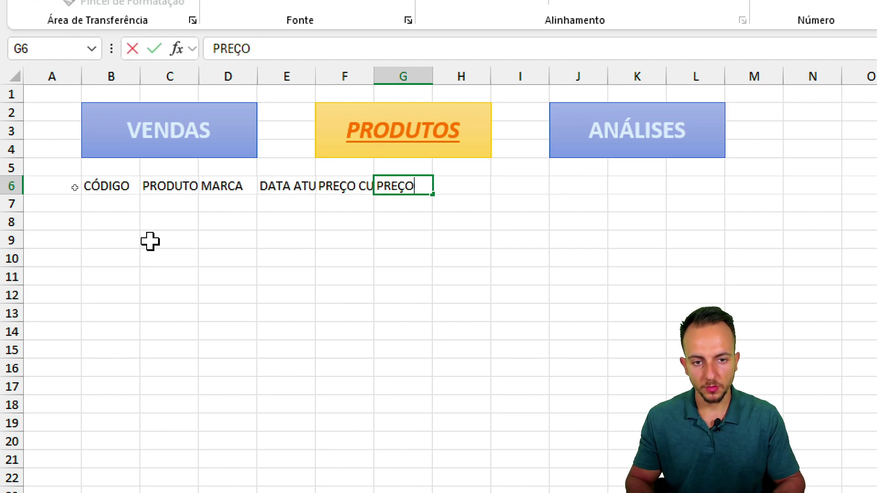
type(" DE VENDA")
key("Return")
key("Up")
key("Right")
key("Right")
key("Right")
key("Right")
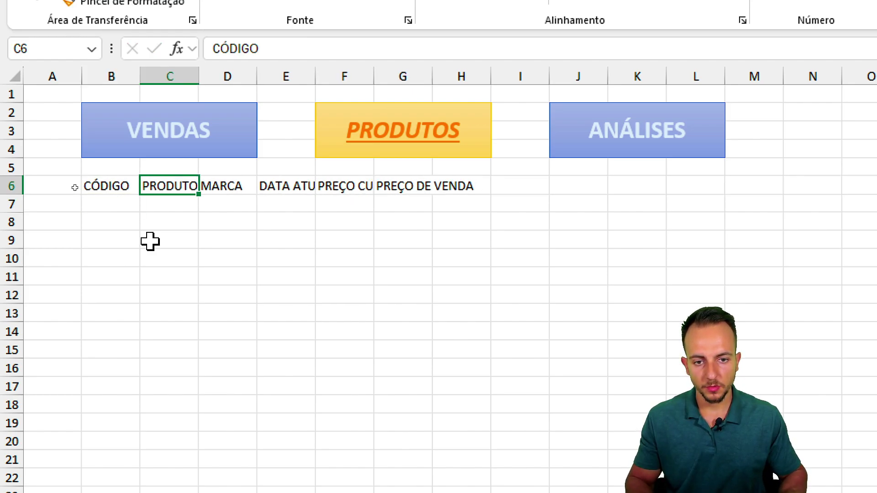
key("F2")
key("Left")
key("Left")
key("Left")
key("Left")
key("Left")
- Finish the F6 header and widen columns B to G equally so every header shows
type("D")
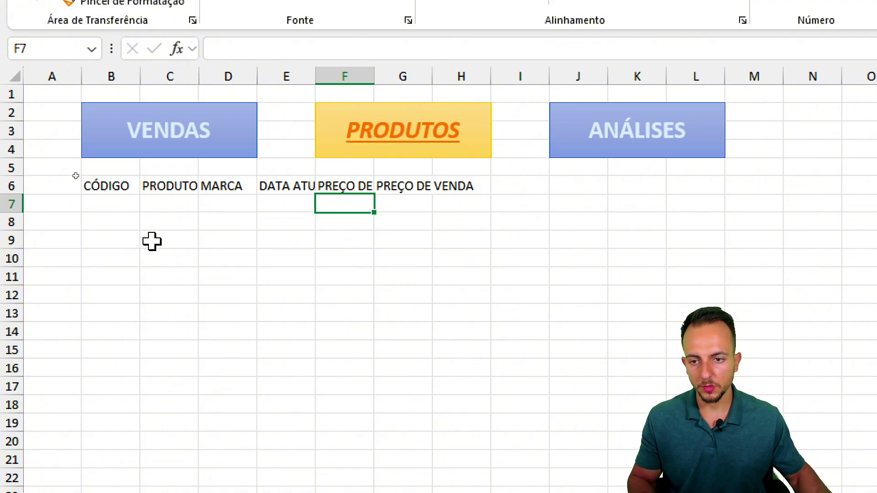
left_click_drag(113, 76, 402, 76)
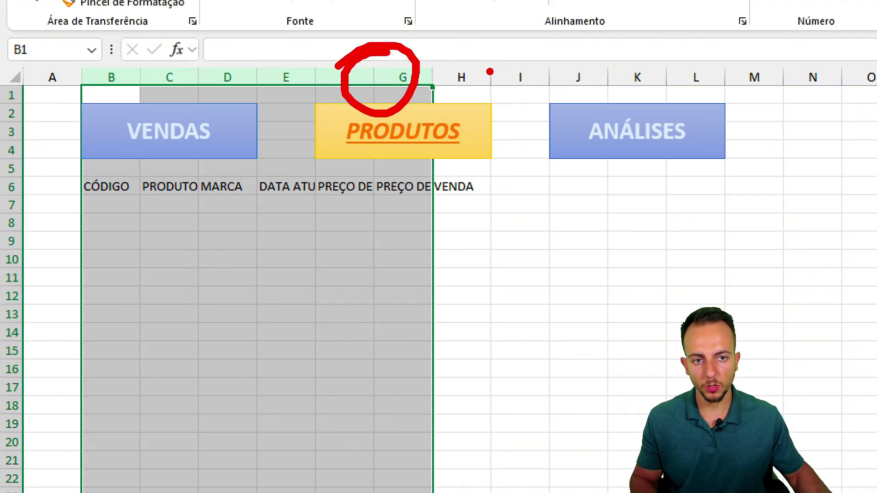
left_click_drag(373, 85, 477, 83)
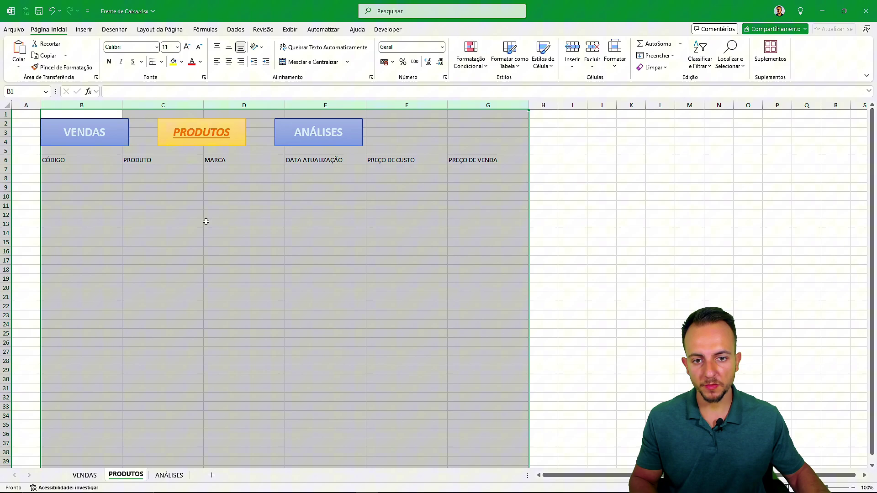
left_click(68, 314)
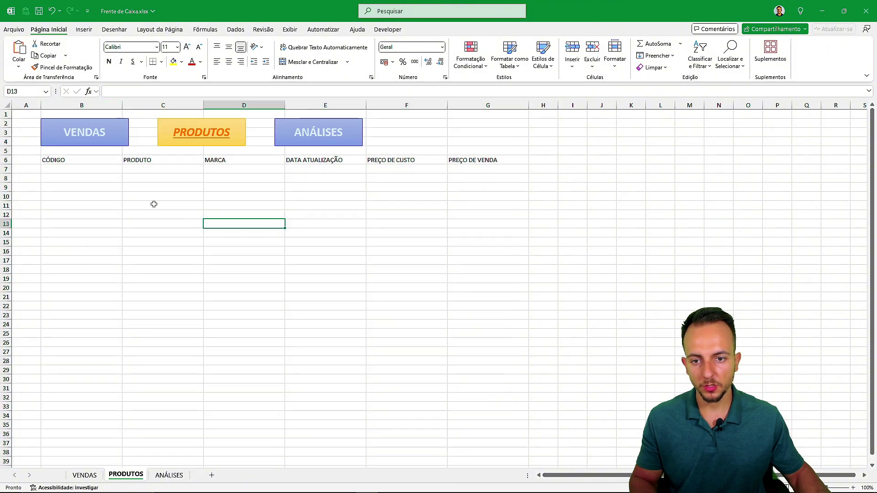
left_click_drag(67, 178, 76, 305)
left_click_drag(162, 185, 162, 301)
left_click_drag(234, 167, 234, 266)
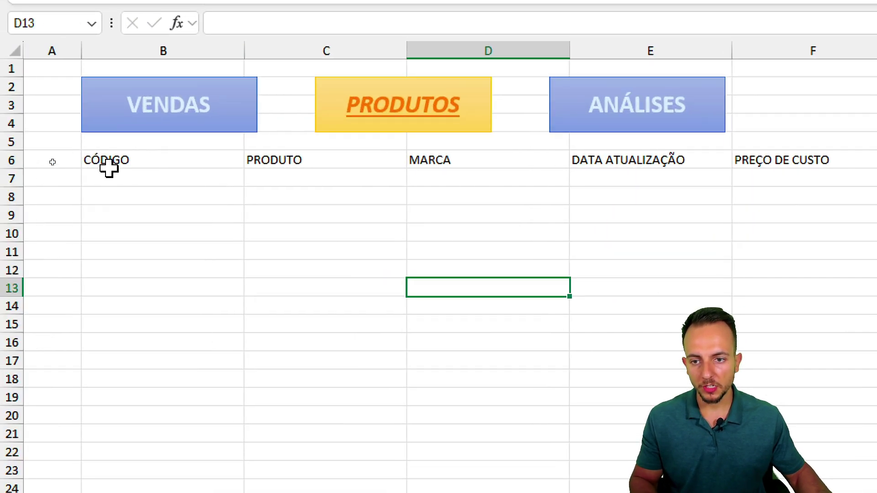
- Centre the B6:G6 headers vertically and horizontally, and make them bold
left_click_drag(108, 168, 875, 155)
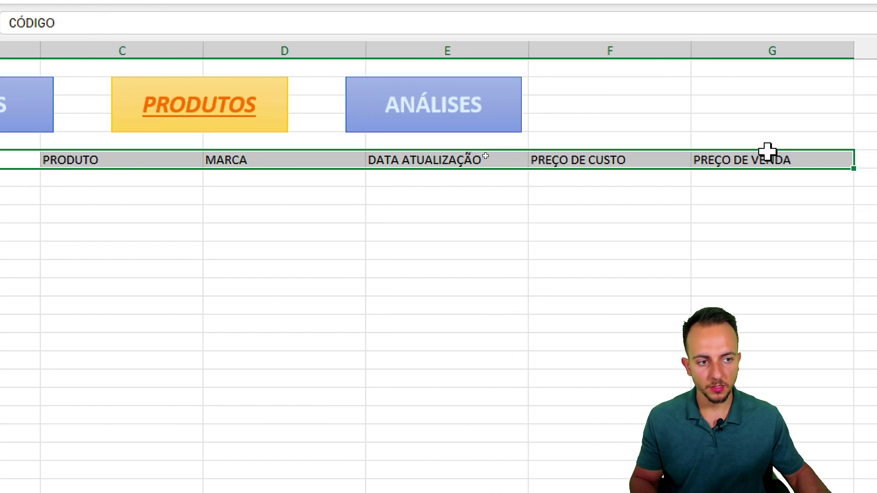
left_click_drag(767, 151, 759, 215)
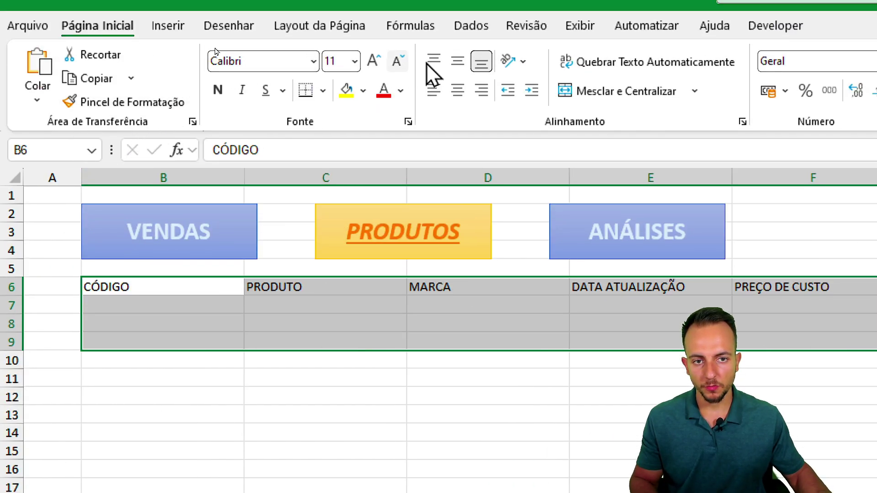
left_click(457, 61)
left_click(458, 90)
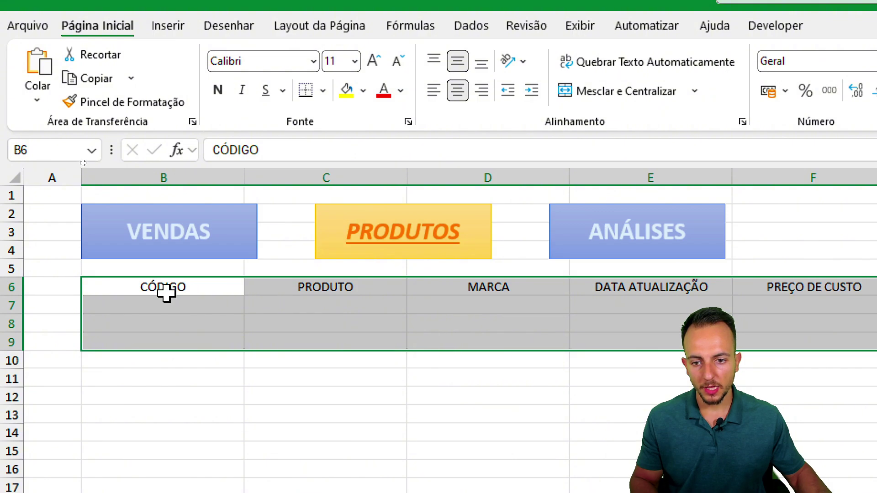
left_click_drag(166, 292, 769, 290)
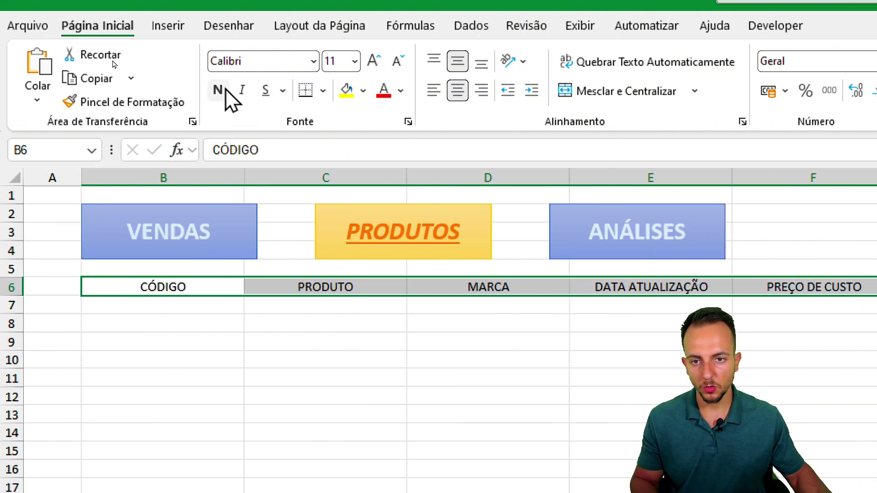
left_click(227, 92)
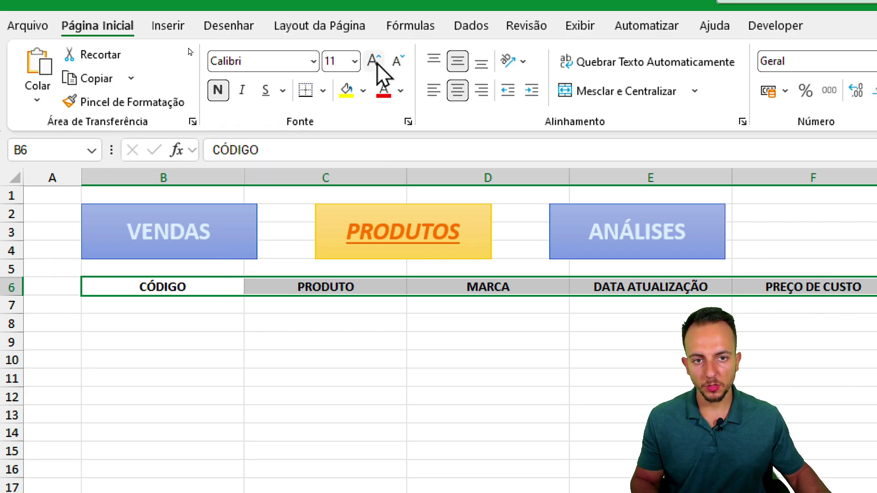
left_click(204, 306)
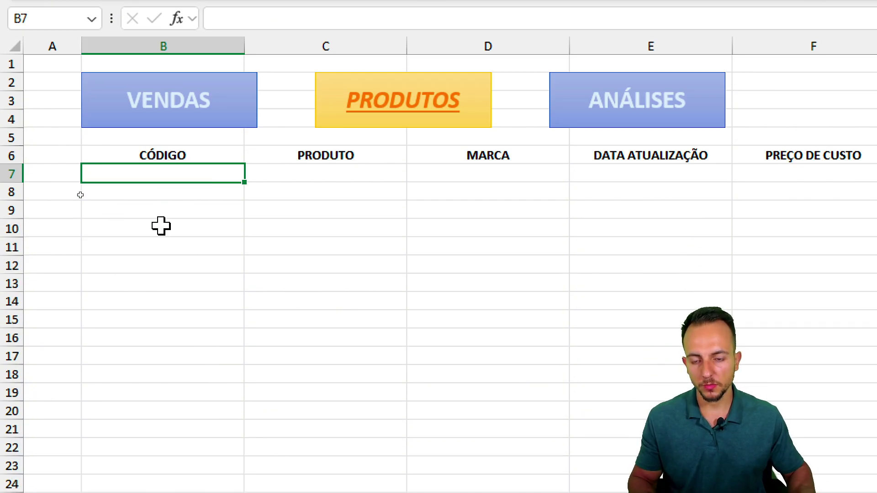
- Enter codes ABC123, ZXY and 123 in B7:B9, plus a zero-padded code in B10
type("ABC123")
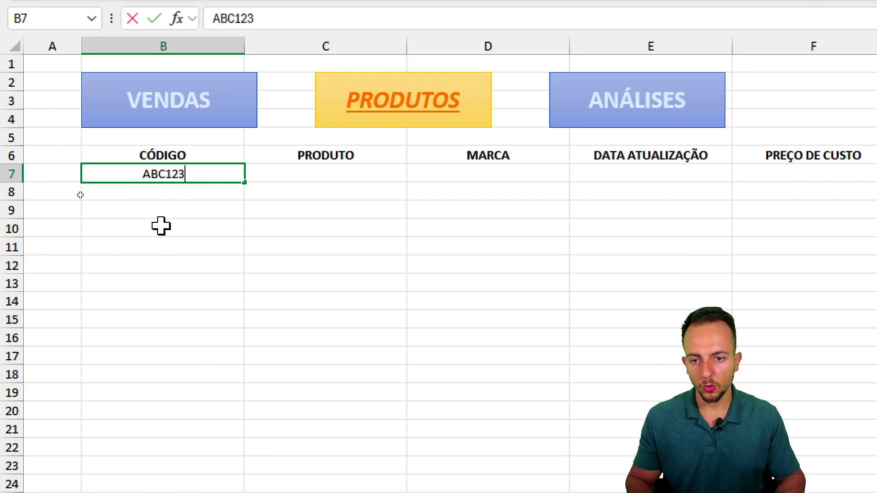
key("Return")
type("A")
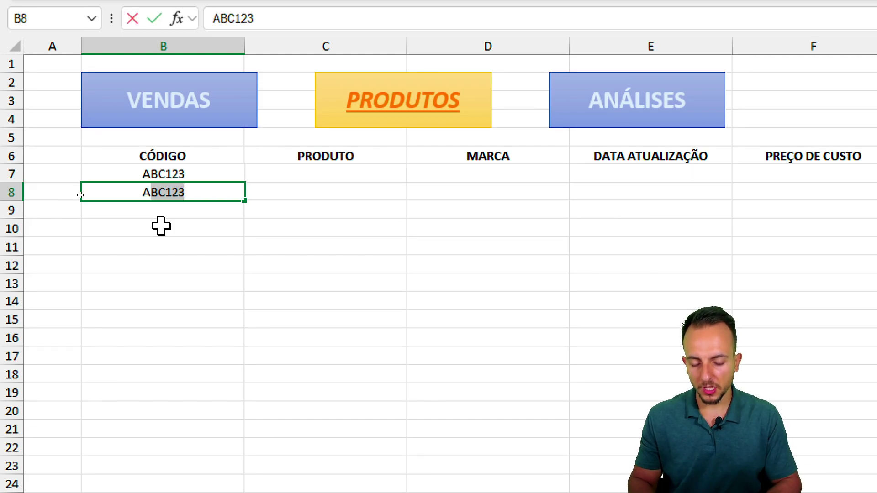
type("BC")
key("BackSpace")
key("Escape")
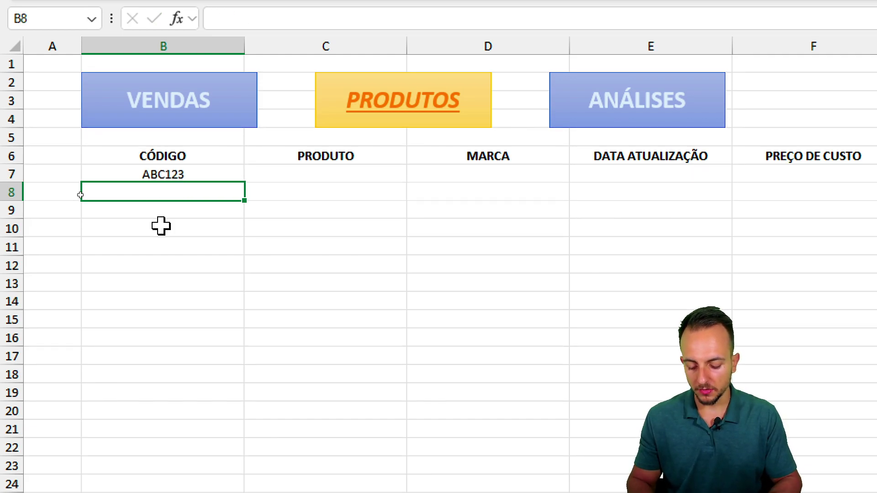
type("ZXY")
key("Return")
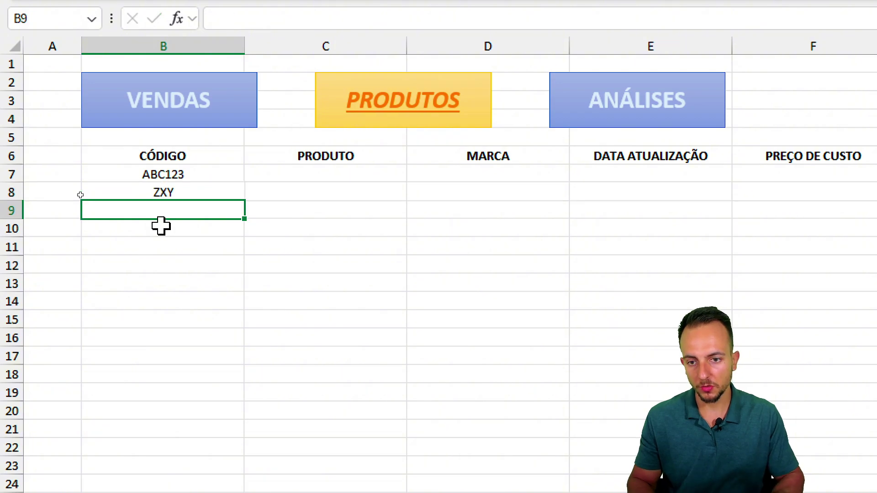
type("123")
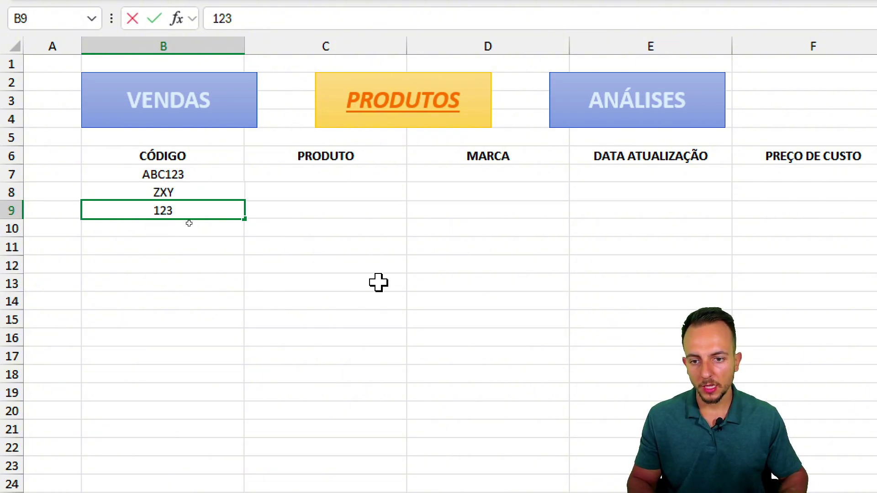
key("Return")
type("0")
key("ctrl+Return")
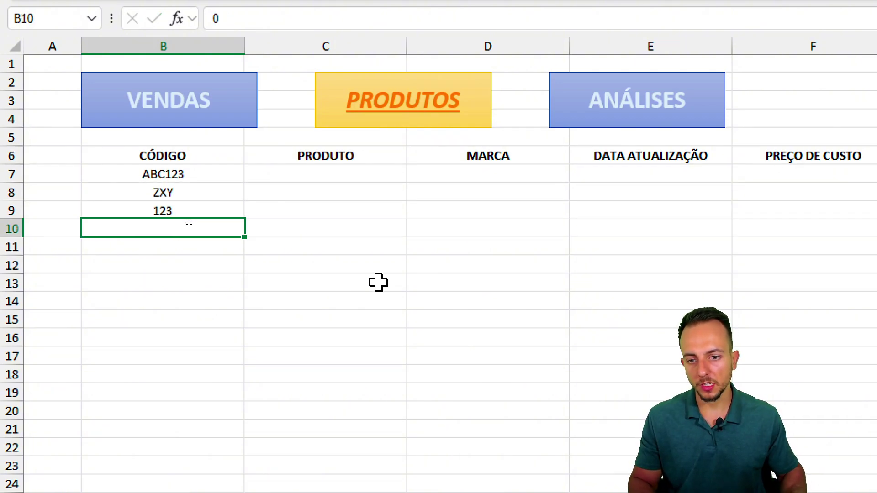
type("123")
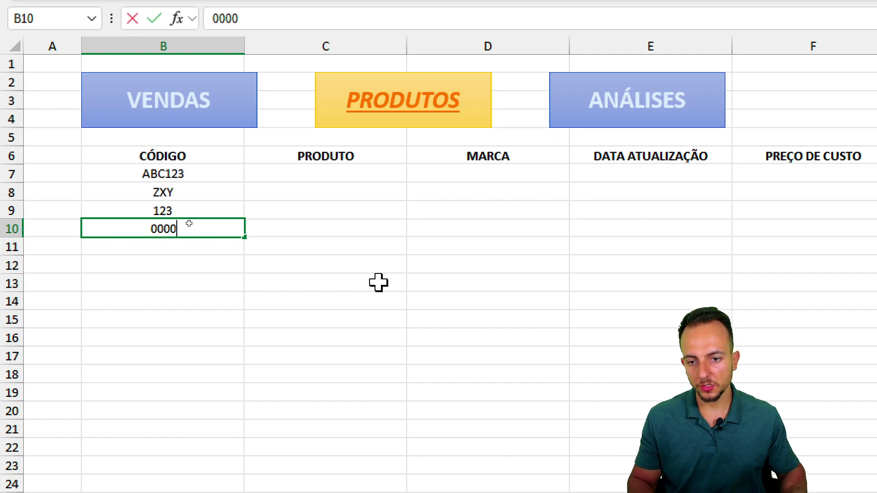
type("5")
key("Return")
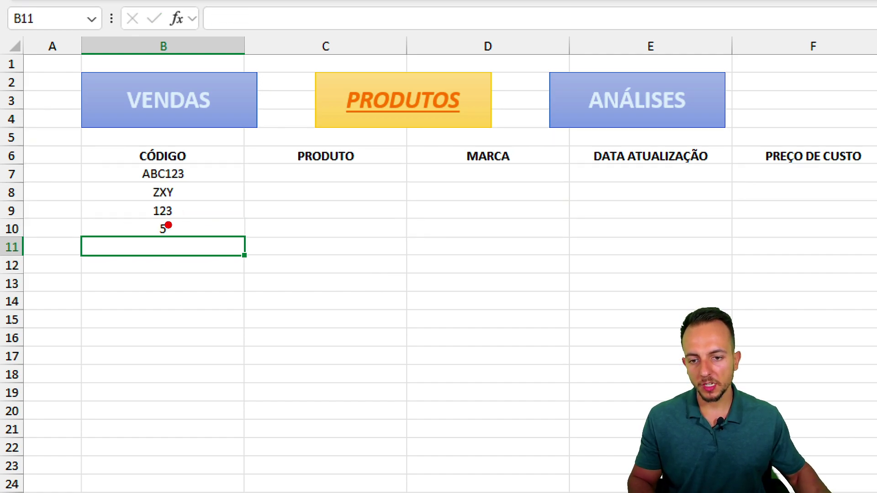
- Format B7:B10 as Texto and re-enter 000005 in B10
mouse_move(168, 224)
left_mouse_down()
mouse_move(176, 237)
mouse_move(176, 212)
left_mouse_up()
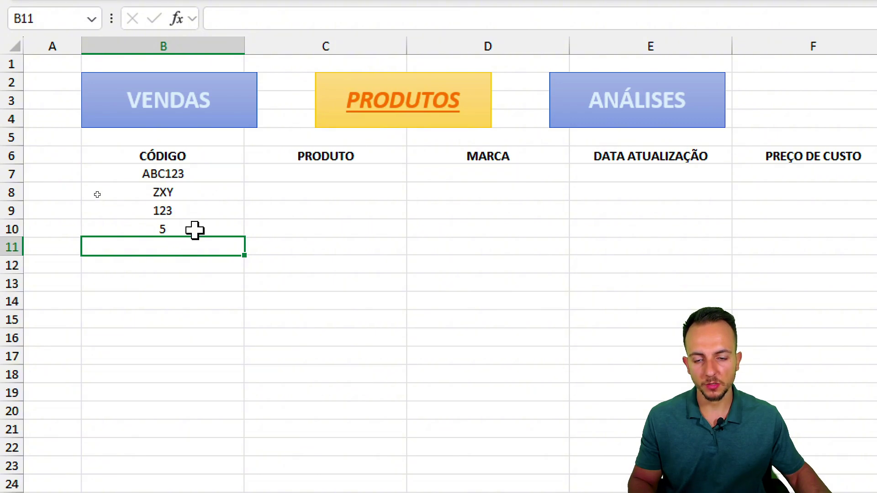
left_click_drag(197, 170, 192, 228)
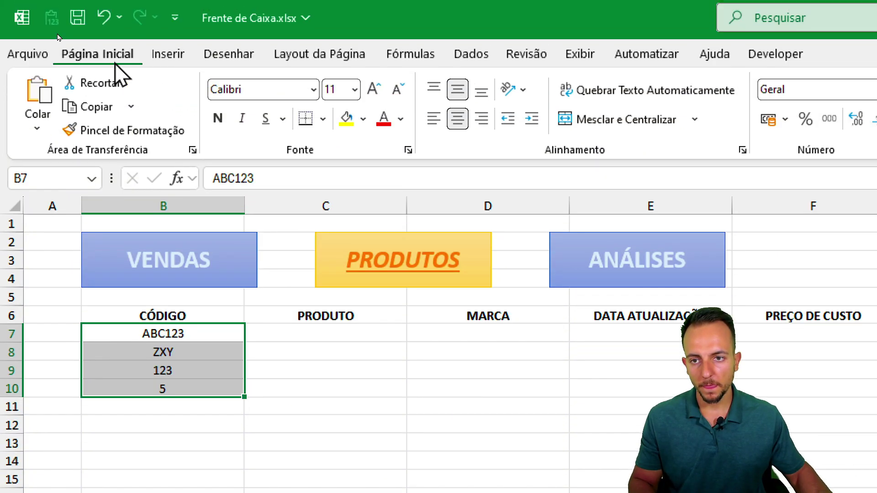
left_click(423, 92)
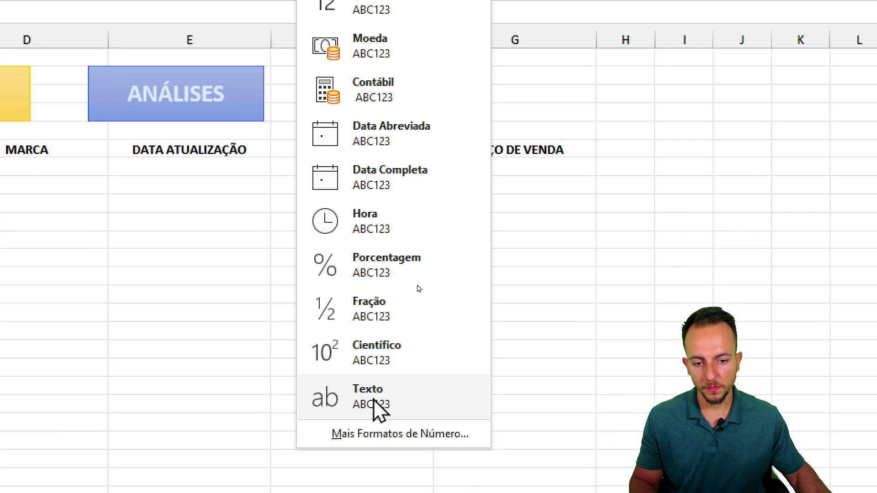
left_click(373, 399)
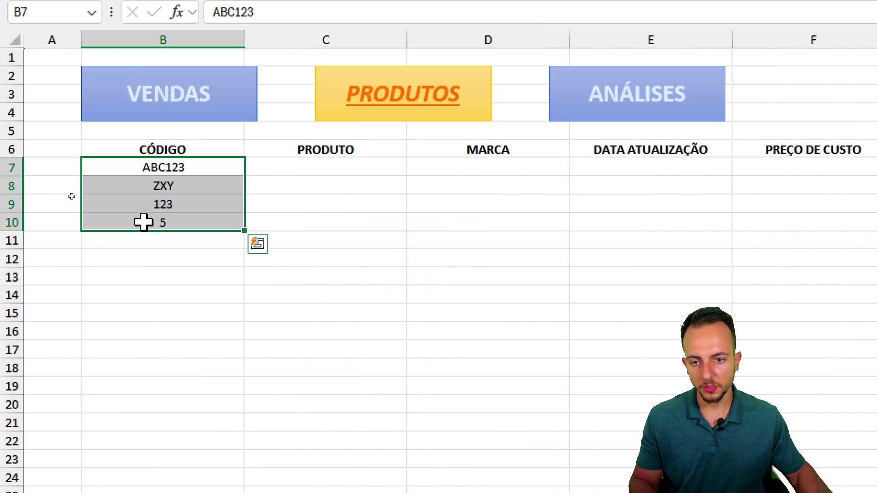
left_click(144, 223)
type("0")
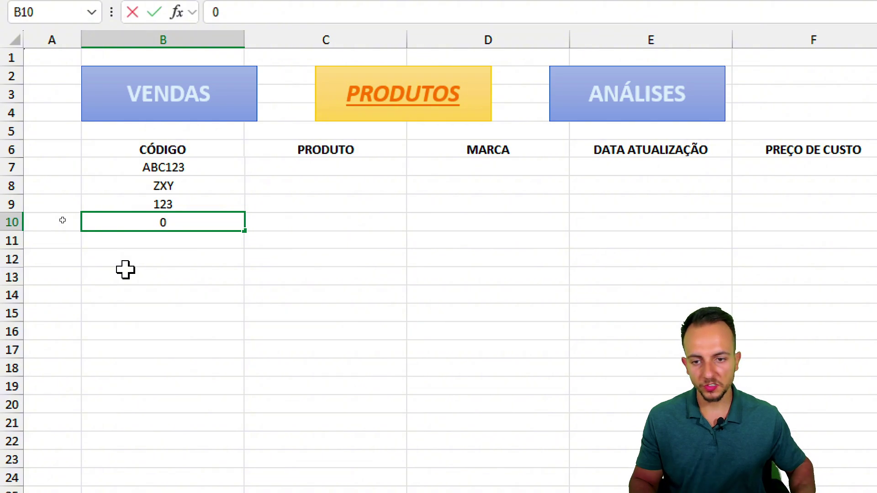
type("00005")
key("Return")
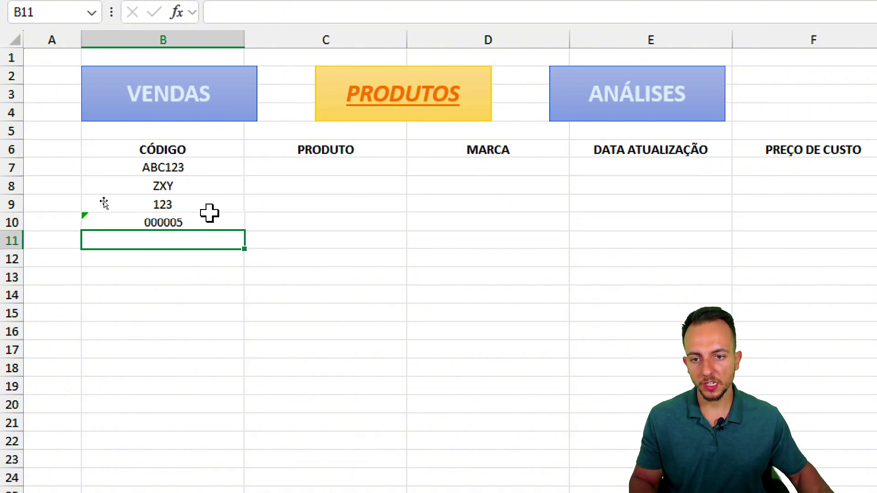
left_click_drag(215, 151, 213, 223)
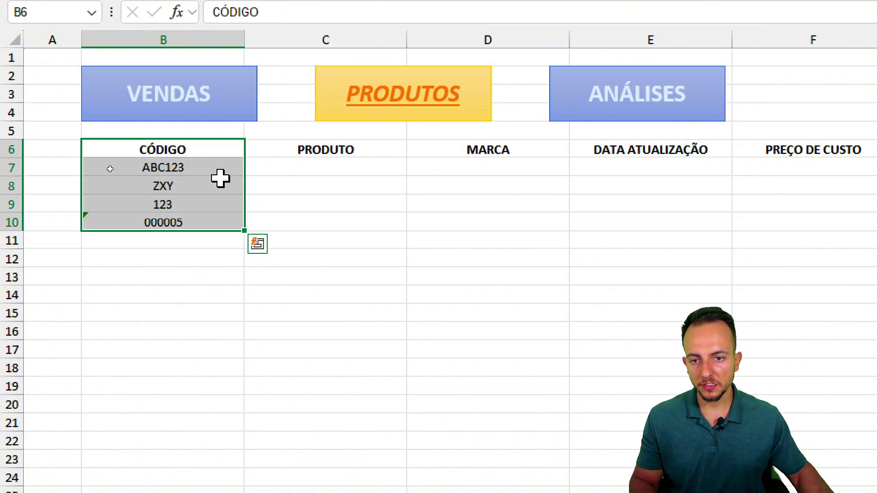
- Fill PRODUTO with Item A, Item B, Item C and Item D
left_click(307, 164)
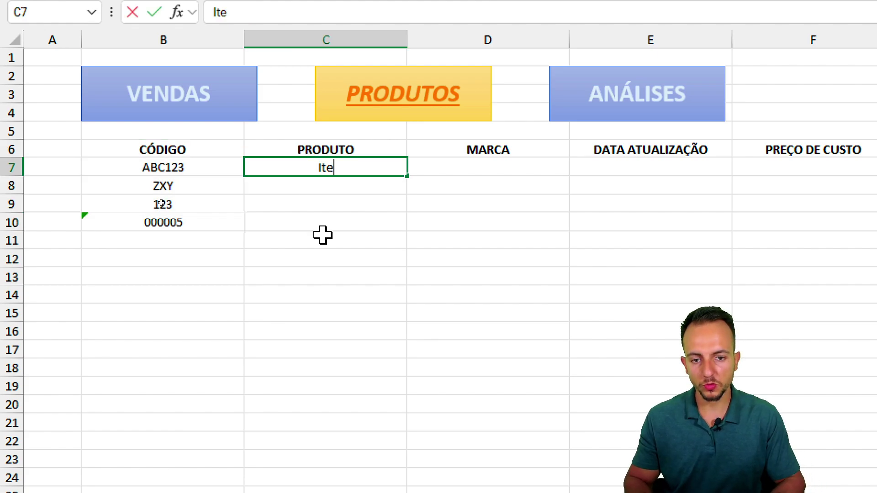
type("Item A")
key("Return")
type("Item ")
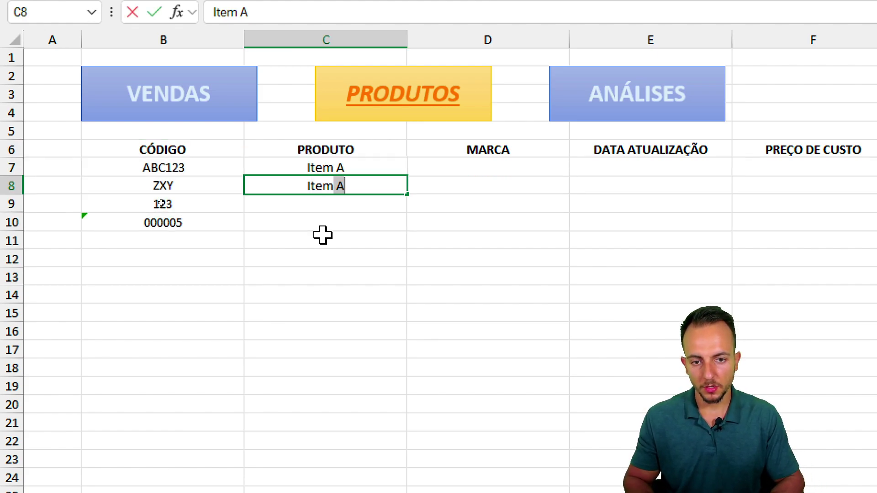
type("B")
key("Return")
type("Item B")
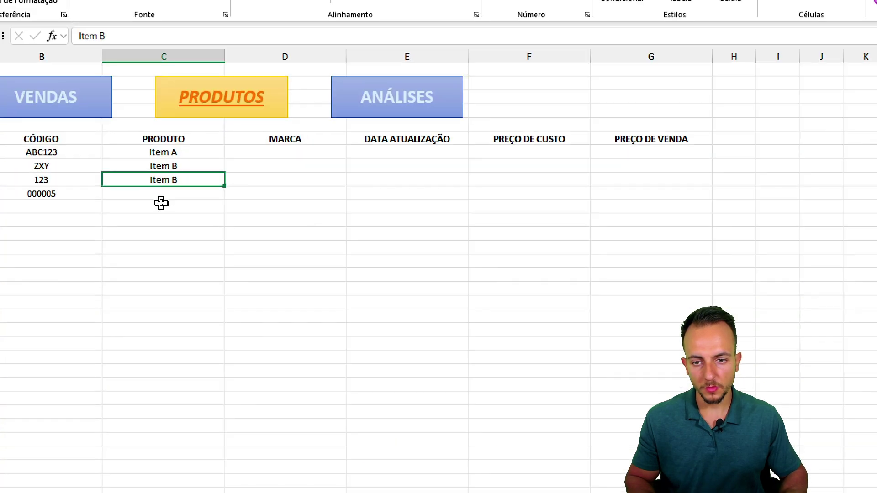
key("Return")
key("ctrl+d")
key("Up")
key("F2")
key("BackSpace")
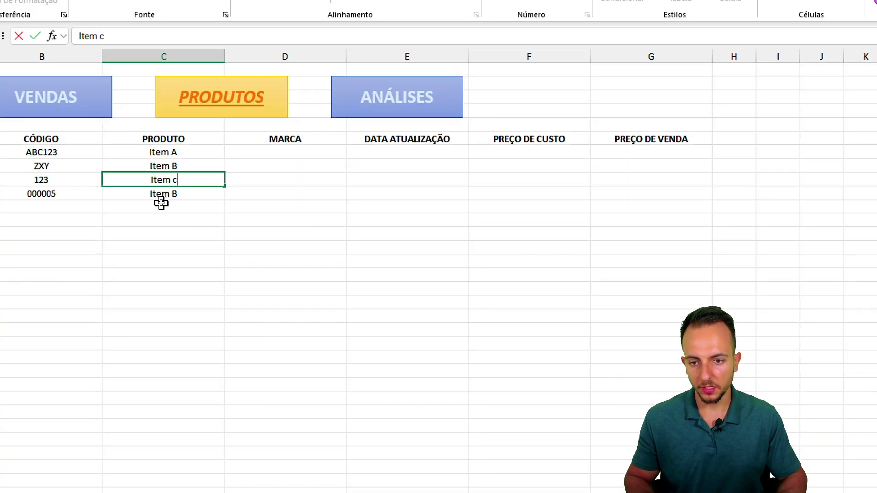
left_click(161, 199)
key("F2")
key("BackSpace")
type("D")
key("Return")
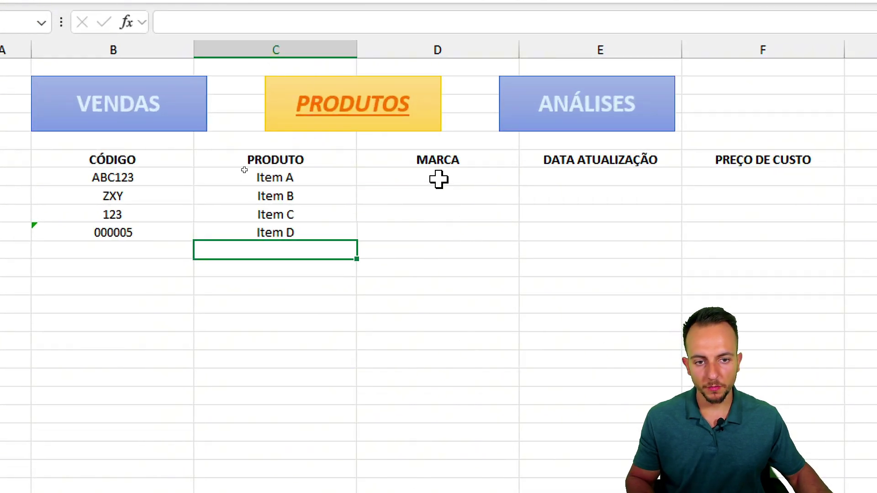
- Fill MARCA with brands m1, m2, m1 and m3
left_click(244, 169)
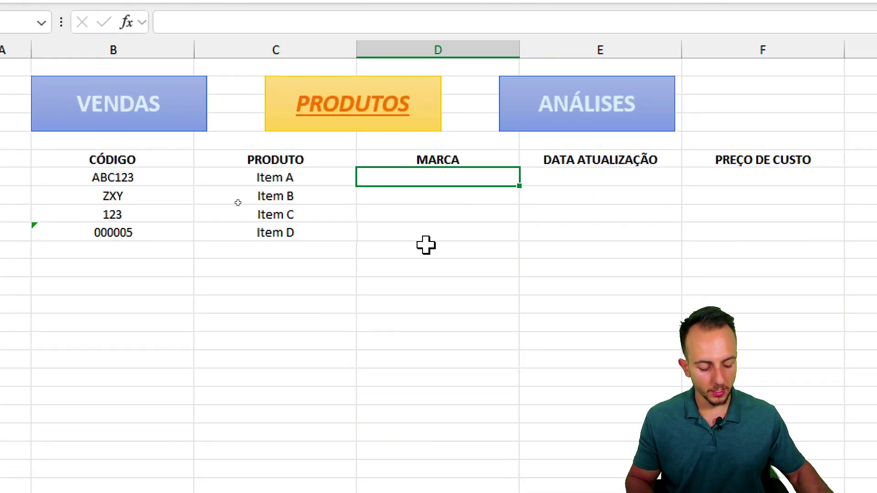
type("m1")
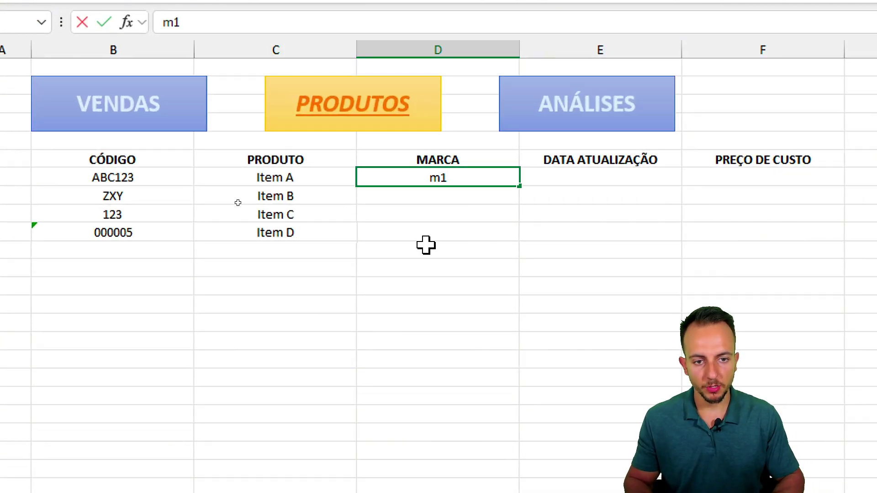
key("Return")
type("m2")
key("Return")
type("1m")
key("Escape")
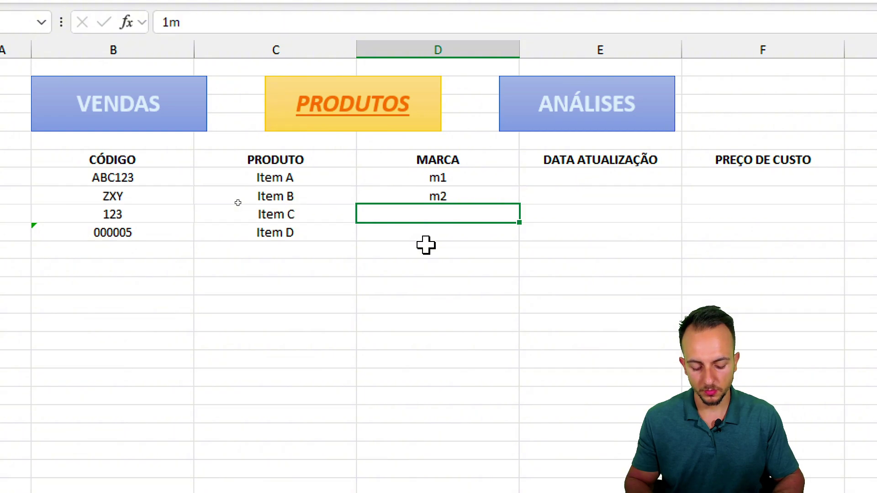
type("m1")
key("Return")
type("m3")
key("Return")
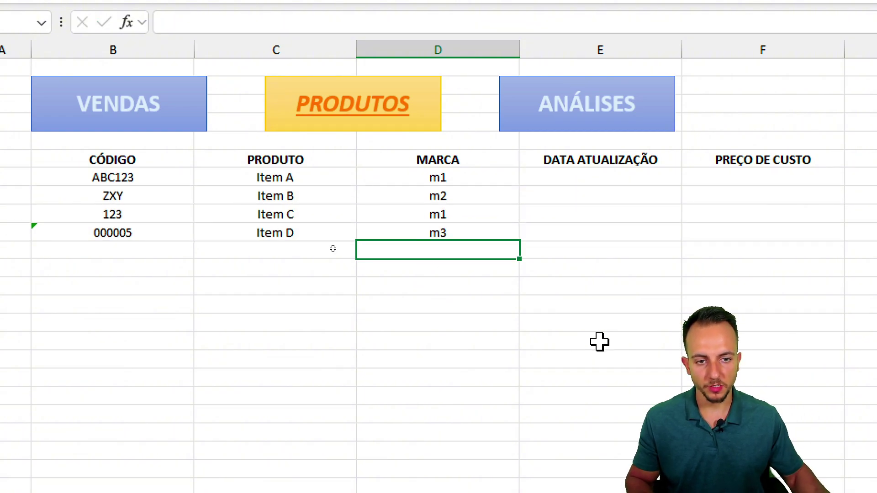
- Fill all four DATA ATUALIZAÇÃO cells with 01/01/2025 at once
left_click(327, 176)
left_click(322, 237, "shift")
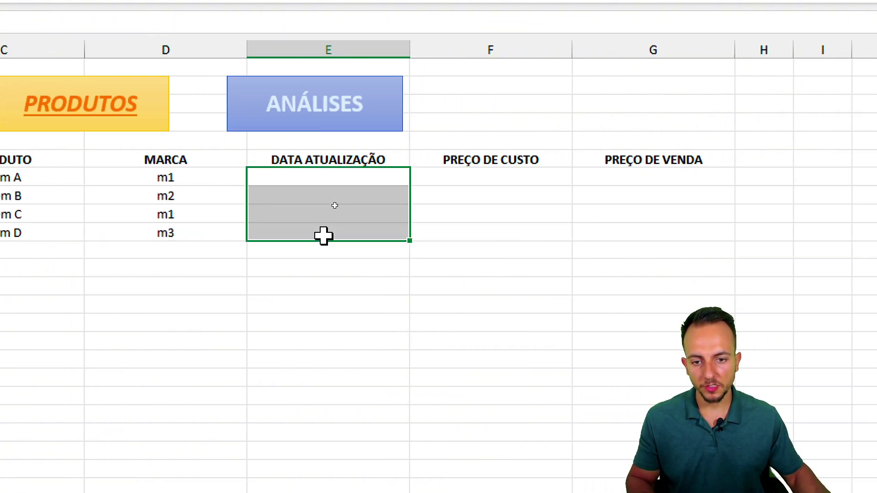
type("01/01/")
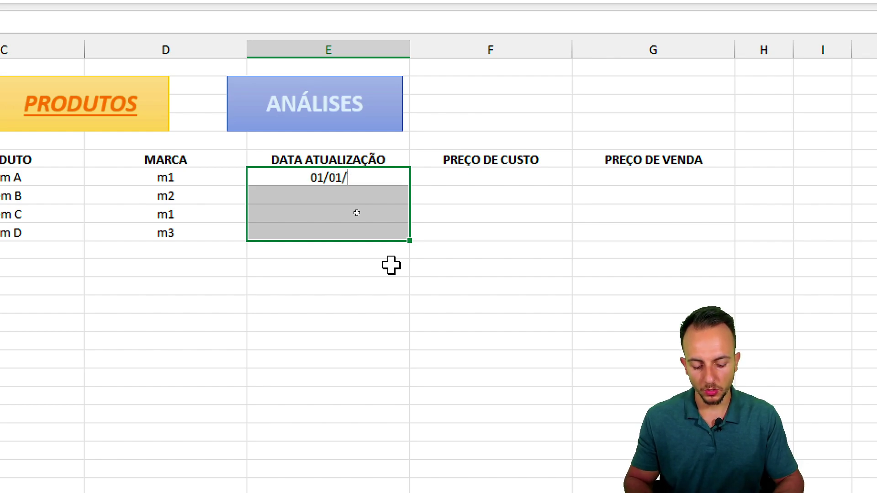
type("2025")
key("ctrl+Return")
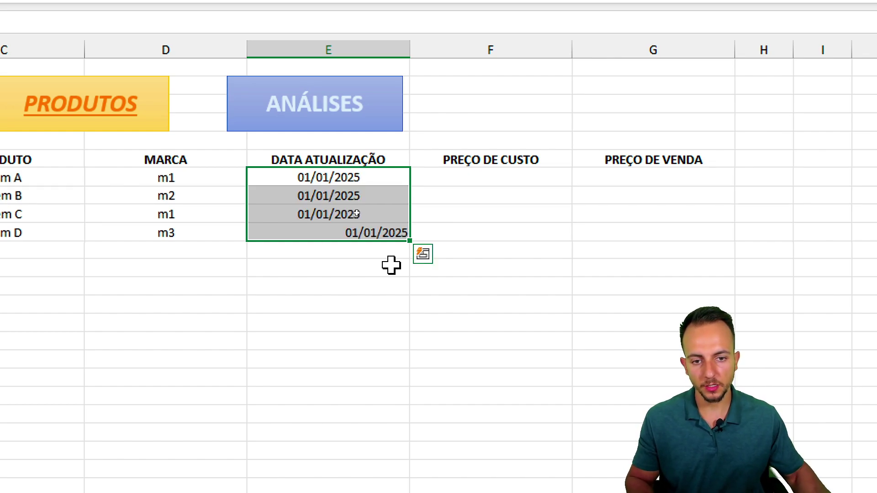
- Enter cost prices 10, 5, 9,9 and 20 in PREÇO DE CUSTO
left_click_drag(460, 180, 470, 224)
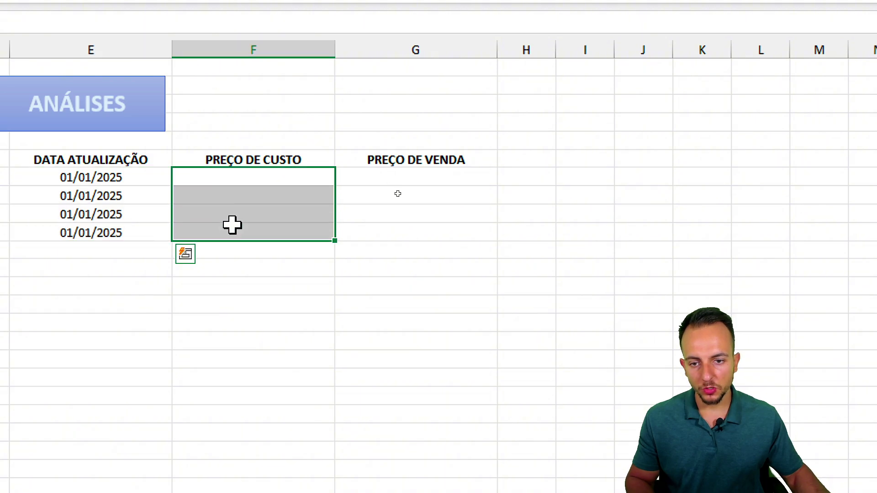
left_click_drag(232, 225, 374, 229)
left_click(273, 183)
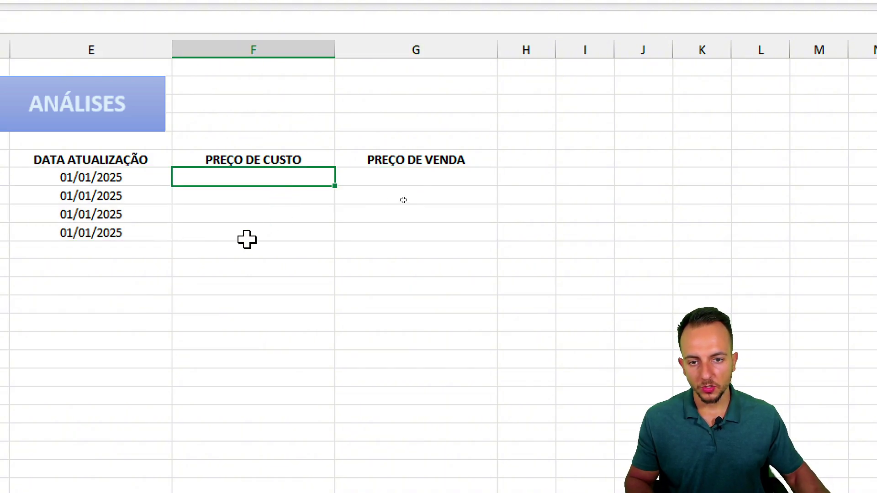
type("10")
key("Return")
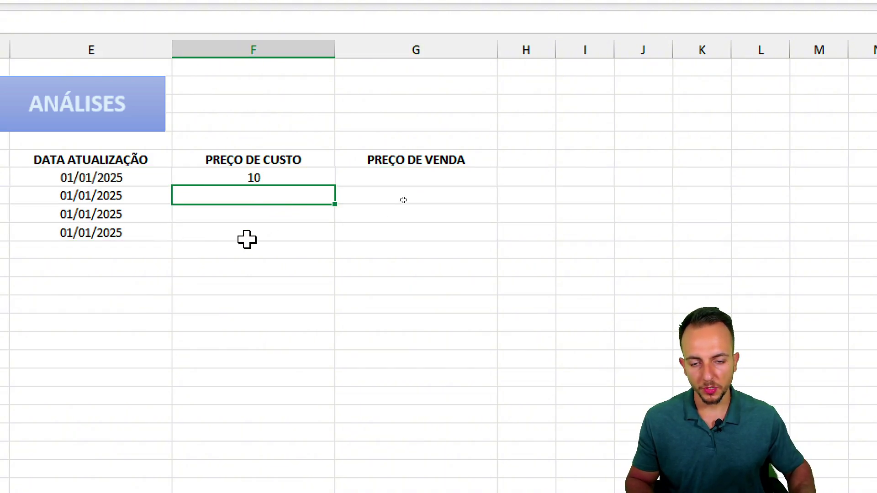
type("5")
key("Return")
type("9,9")
key("Return")
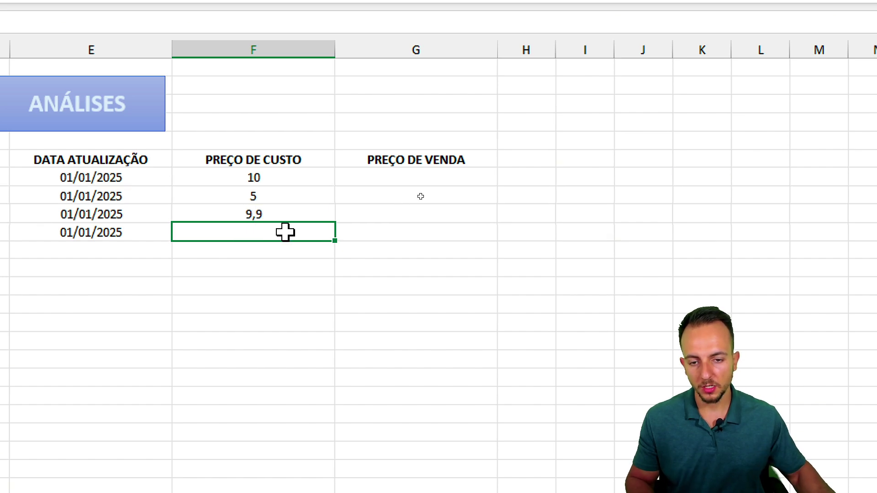
key("Return")
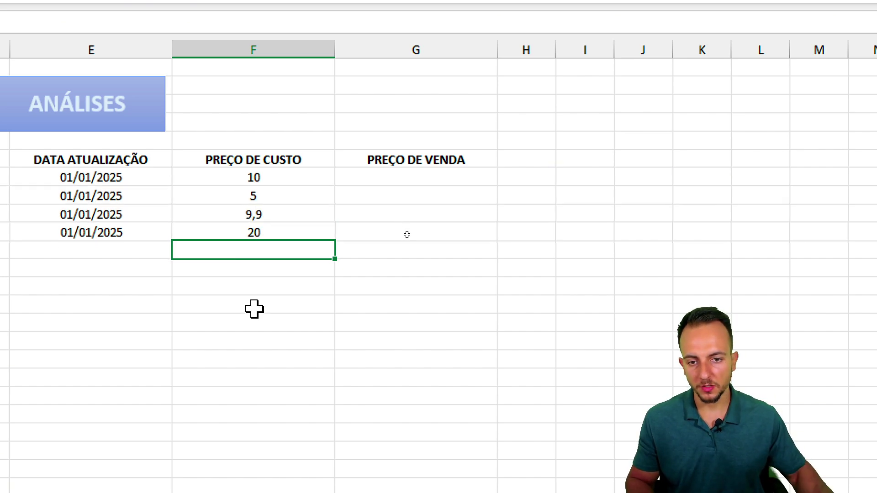
- Apply the R$ Accounting format to the cost and sale price cells F7:G10
left_click_drag(305, 173, 368, 234)
mouse_move(251, 125)
left_mouse_down()
mouse_move(177, 205)
mouse_move(234, 136)
left_mouse_up()
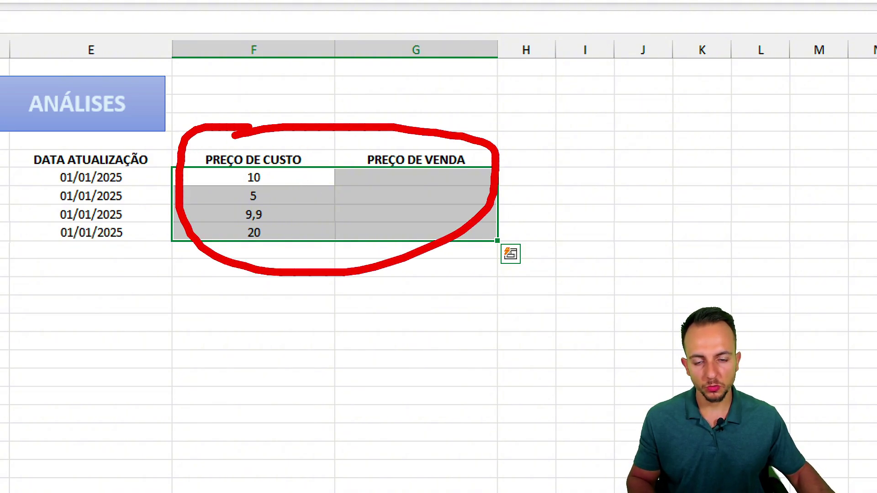
mouse_move(240, 319)
left_mouse_down()
mouse_move(226, 417)
mouse_move(283, 426)
left_mouse_up()
left_click_drag(378, 338, 309, 402)
left_click_drag(354, 314, 356, 436)
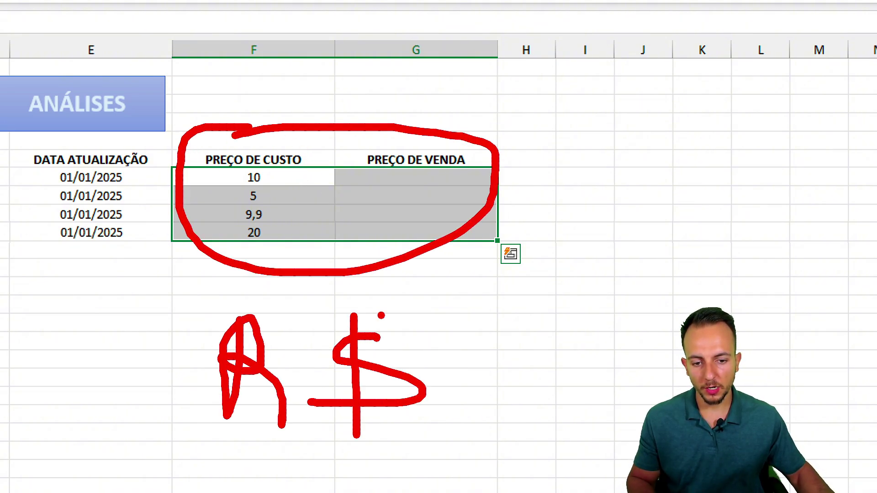
left_click_drag(381, 315, 381, 434)
left_click_drag(218, 440, 412, 417)
left_click_drag(249, 465, 425, 442)
key("Escape")
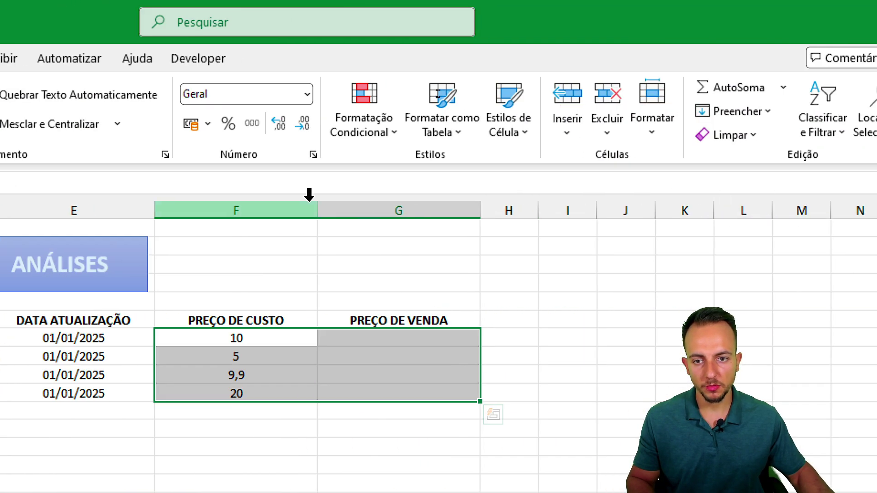
key("ctrl+2")
mouse_move(705, 117)
left_mouse_down()
mouse_move(710, 106)
mouse_move(708, 143)
left_mouse_up()
key("Escape")
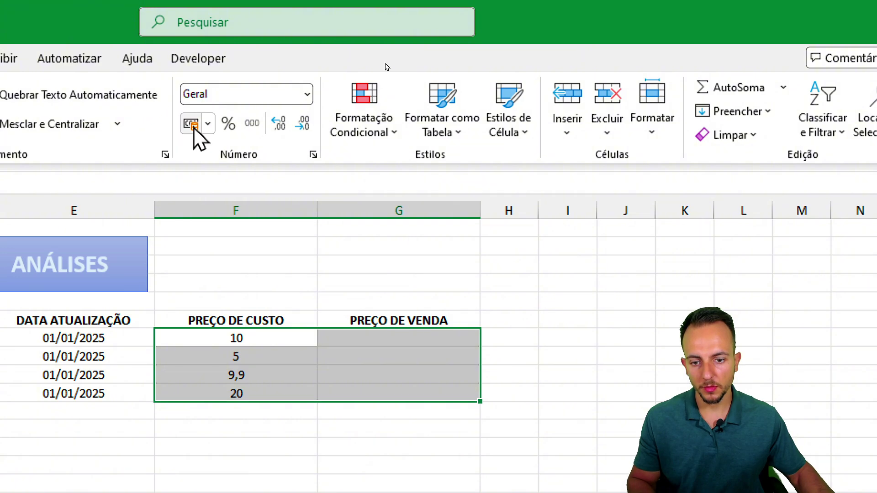
left_click(195, 131)
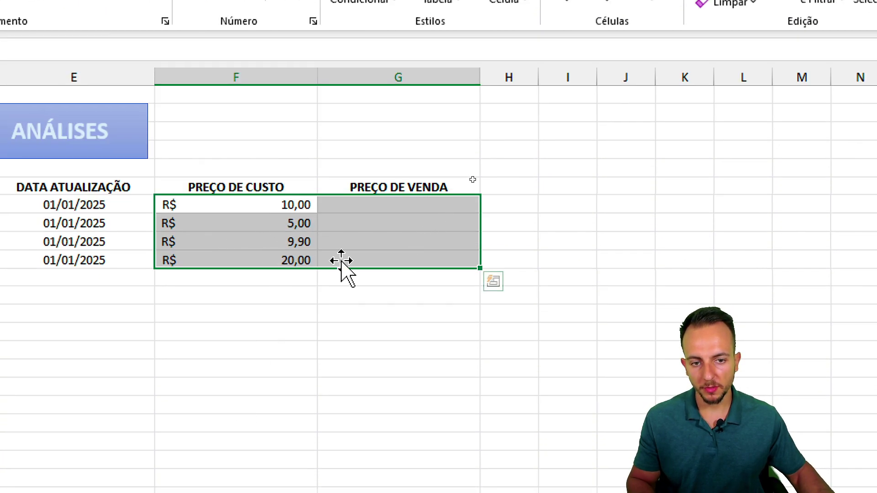
- Enter sale prices 15, 10, 19,9 and 34,75 in PREÇO DE VENDA
left_click(370, 203)
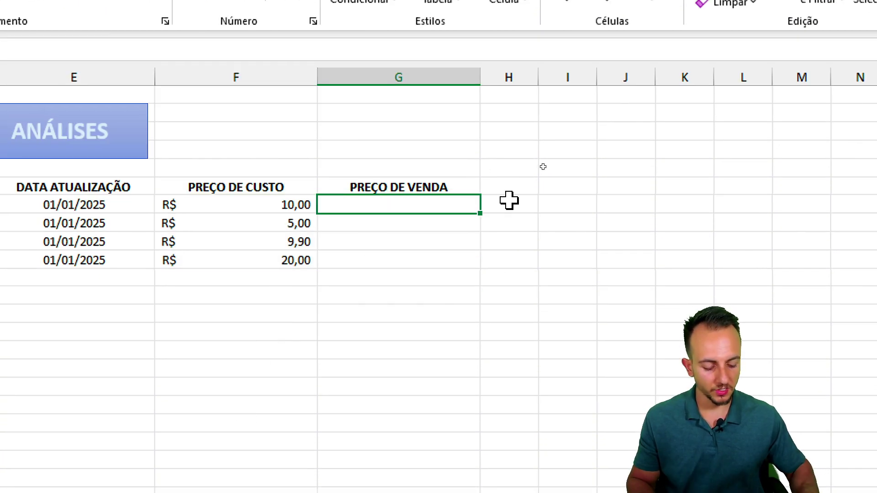
type("15")
key("Return")
type("10")
key("Return")
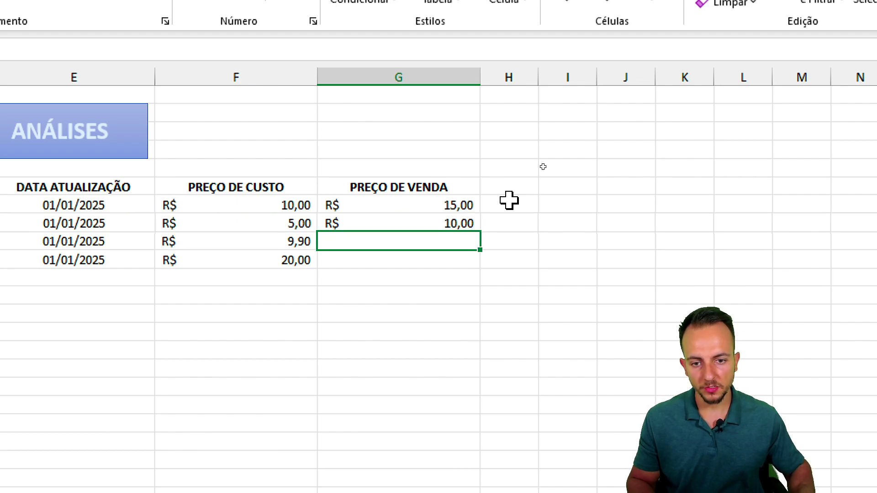
type("19,9")
key("Return")
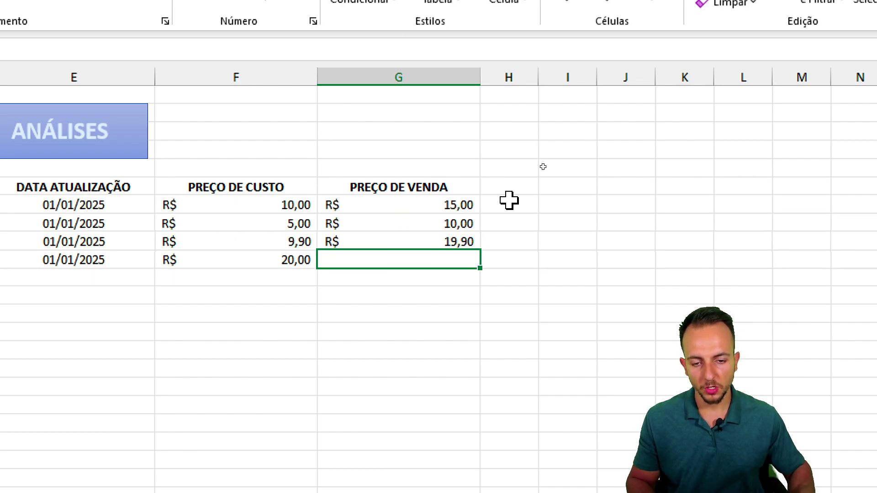
type("34")
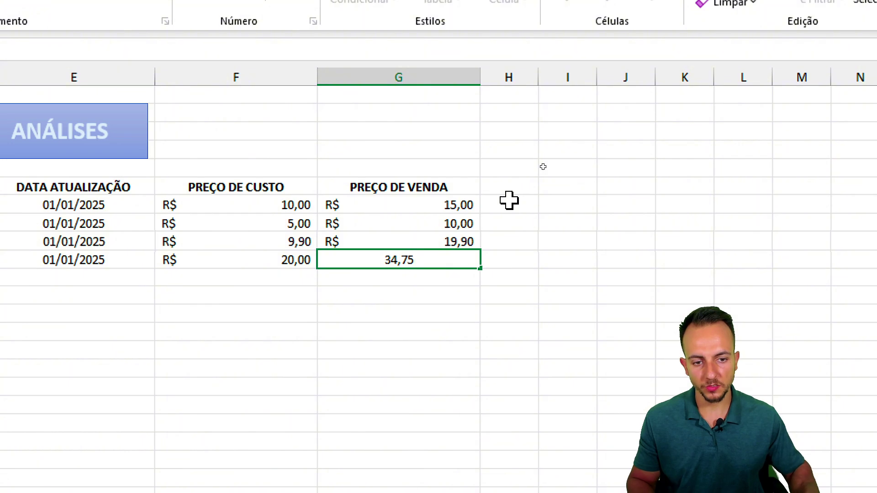
type(",75")
key("Return")
- Convert B6:G10 into an Excel Table via Inserir > Tabela, keeping headers
left_click(509, 200)
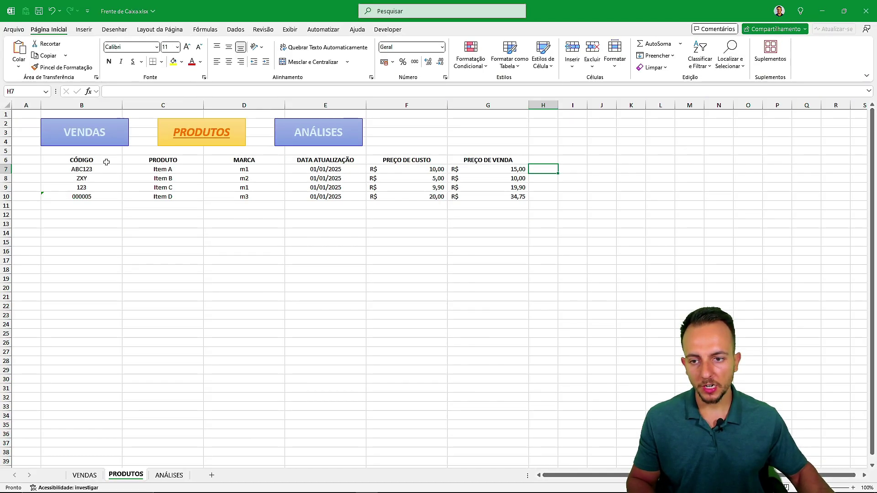
left_click_drag(106, 162, 512, 196)
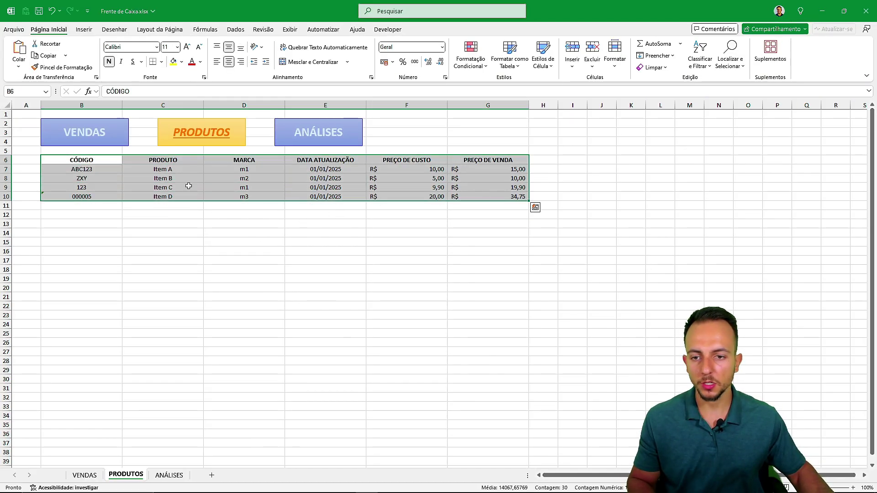
key("ctrl+q")
left_click_drag(94, 168, 438, 190)
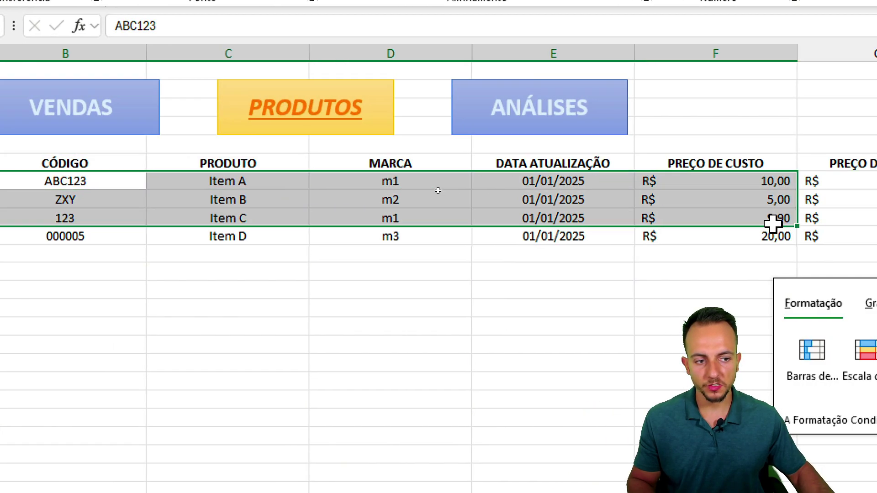
left_click_drag(772, 223, 781, 236)
left_click_drag(705, 235, 59, 163)
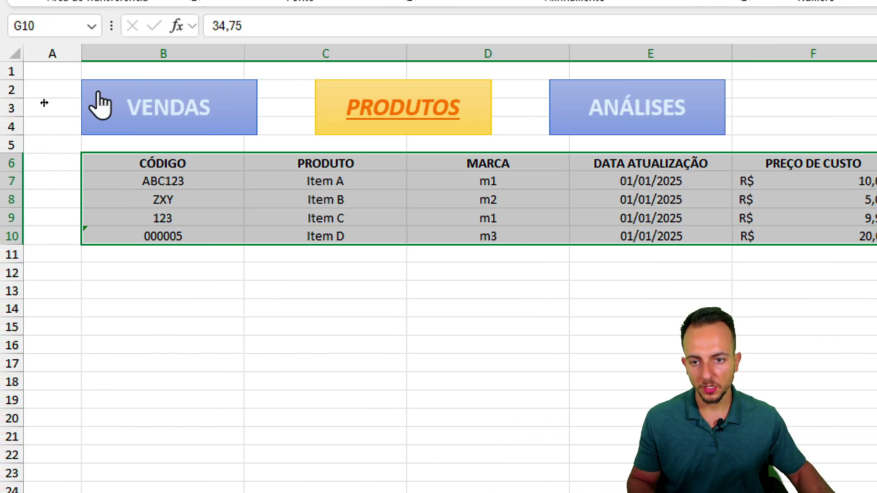
left_click(167, 58)
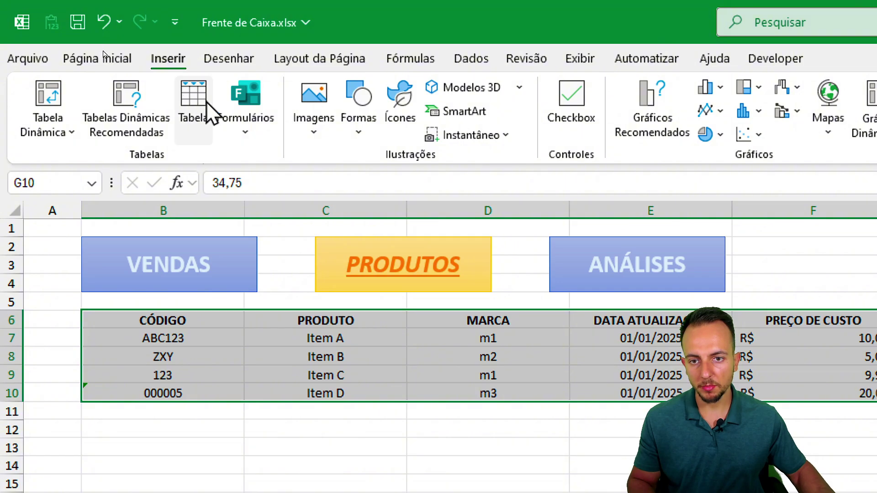
left_click(206, 112)
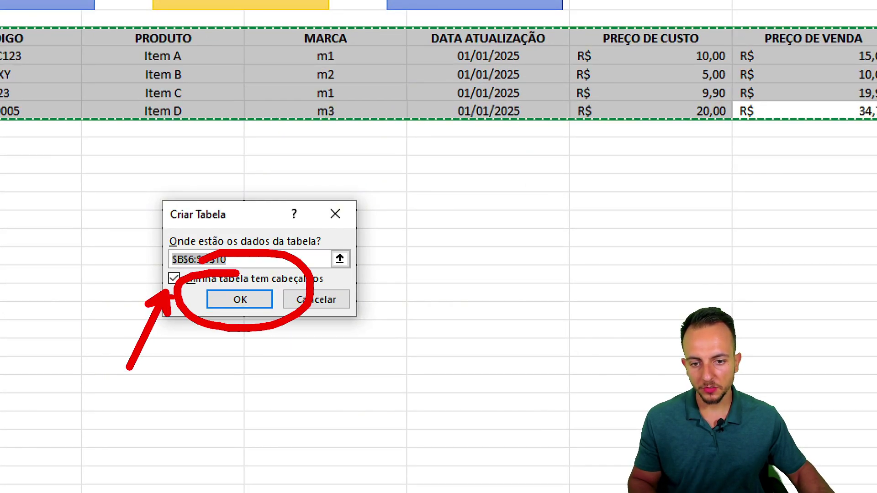
left_click(239, 300)
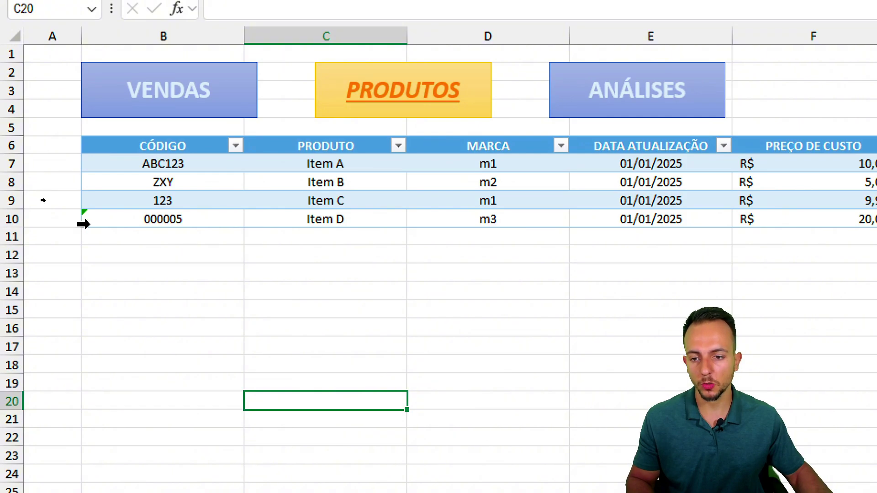
left_click_drag(12, 237, 14, 405)
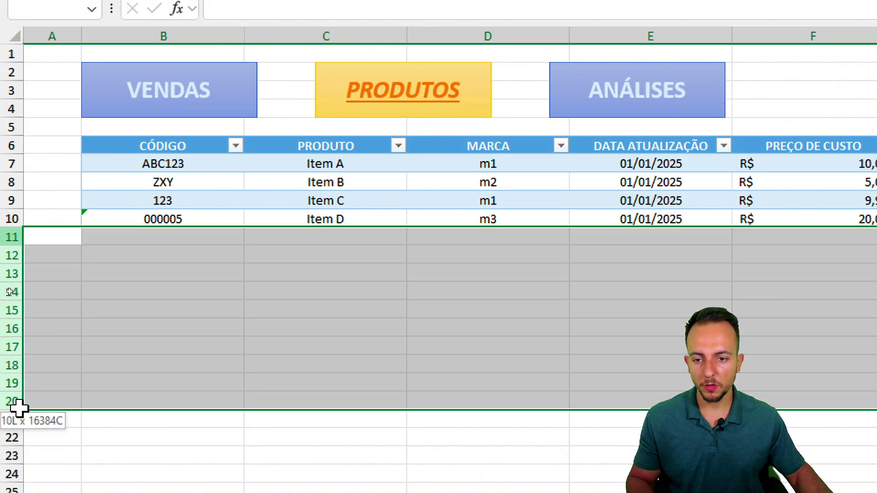
left_click(160, 239)
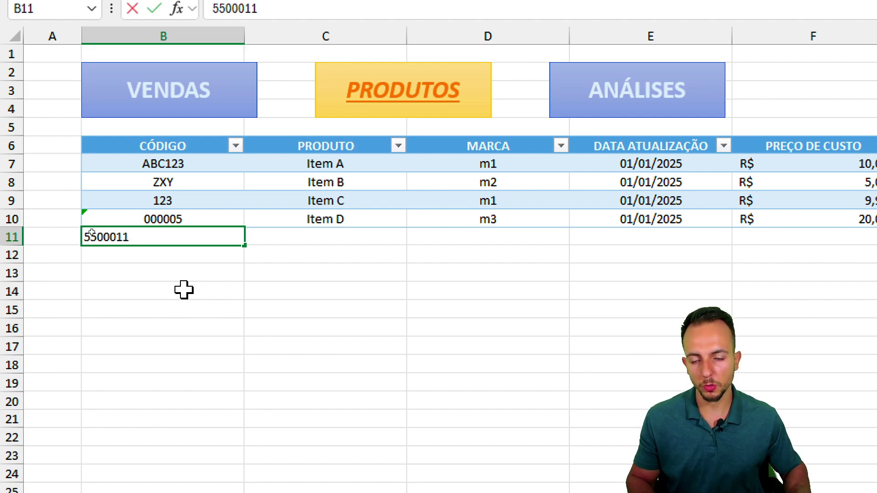
key("Return")
left_click(183, 290)
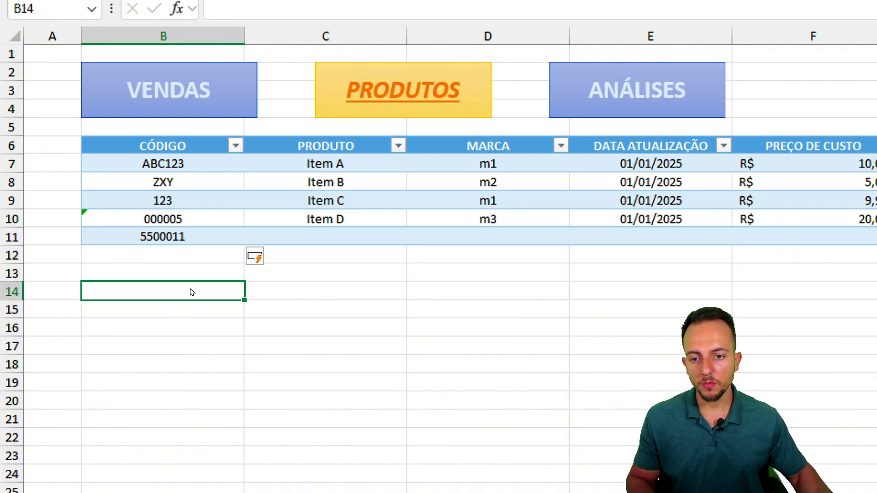
key("ctrl+2")
mouse_move(188, 223)
left_mouse_down()
mouse_move(136, 224)
mouse_move(175, 228)
left_mouse_up()
left_click_drag(274, 181, 274, 262)
left_click_drag(356, 178, 356, 256)
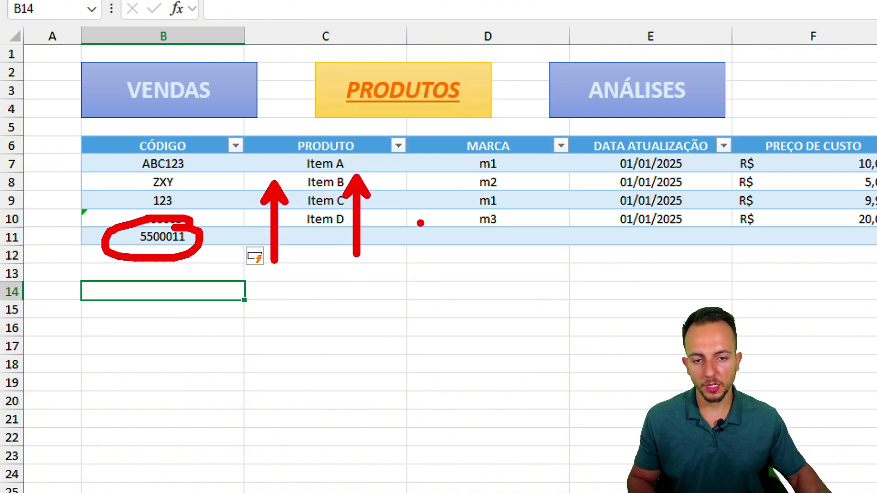
left_click_drag(442, 59, 438, 59)
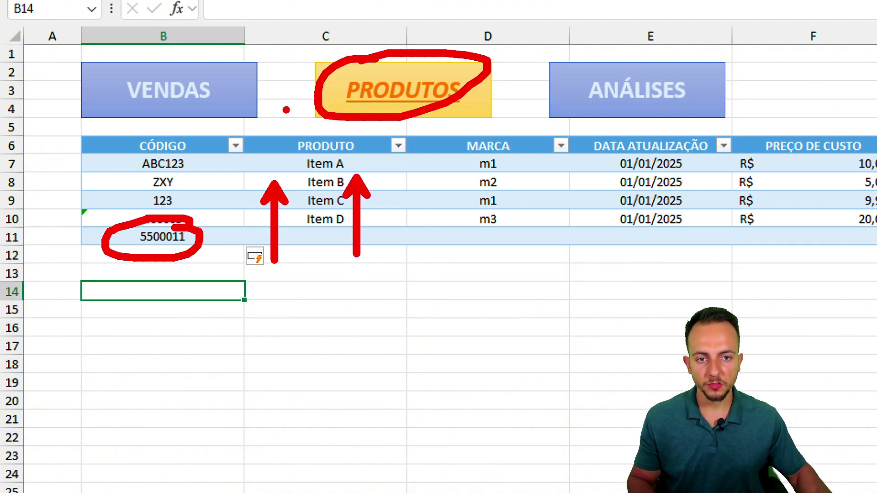
key("Escape")
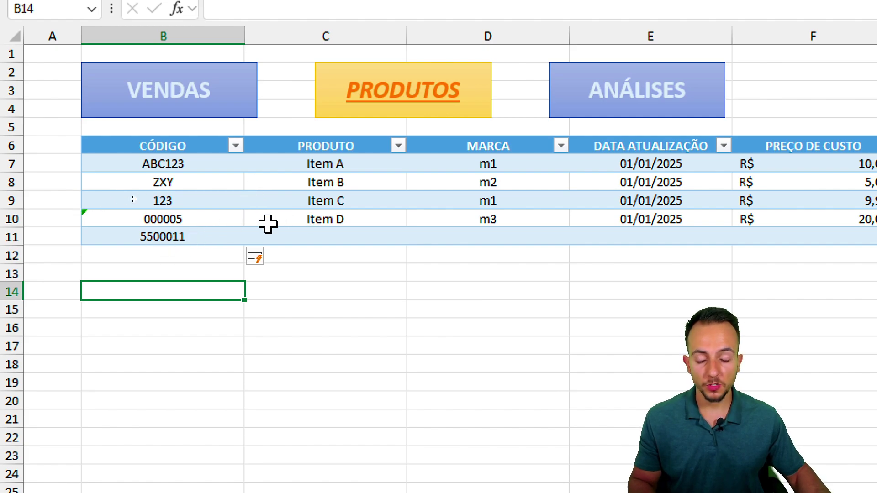
left_click(10, 237)
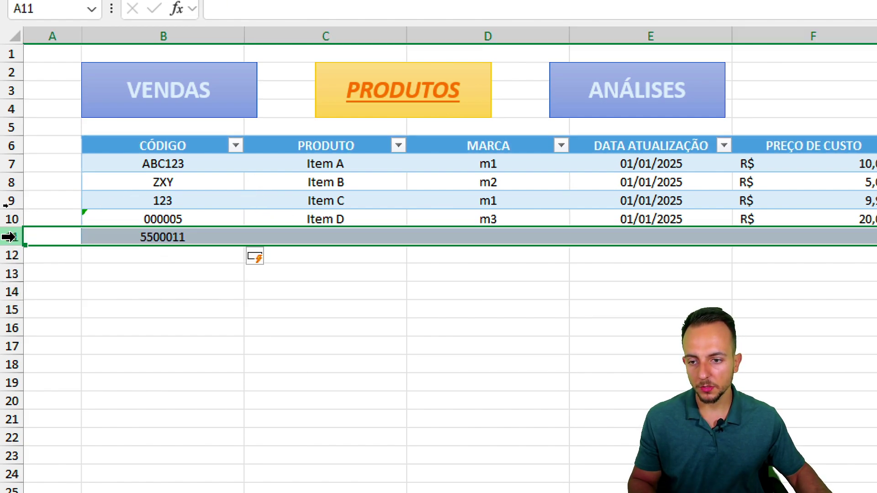
right_click(11, 237)
left_click(89, 429)
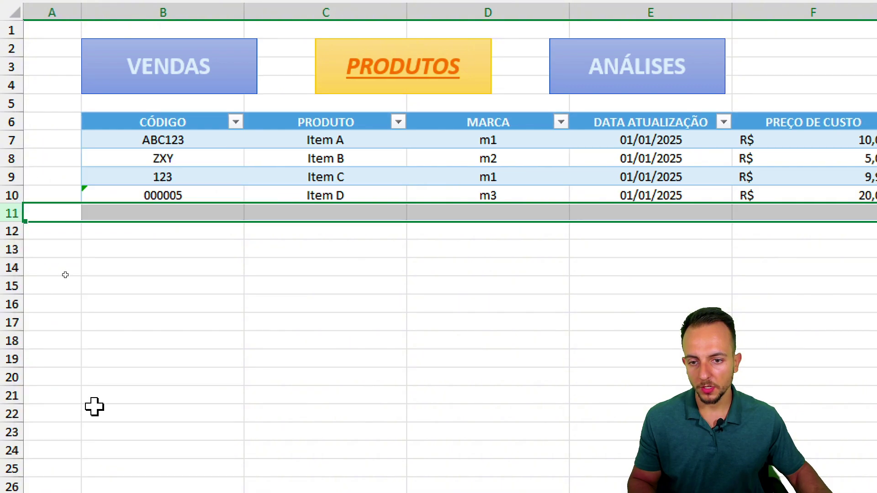
left_click(163, 303)
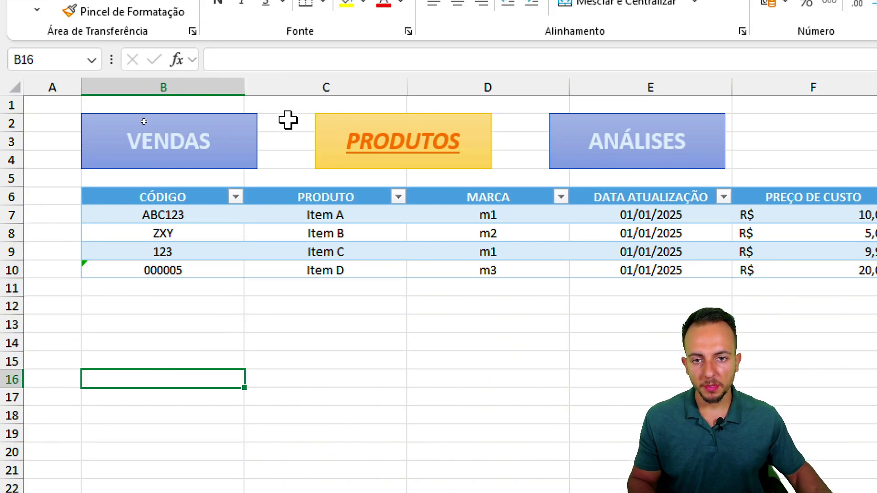
left_click(180, 143)
left_click(346, 142)
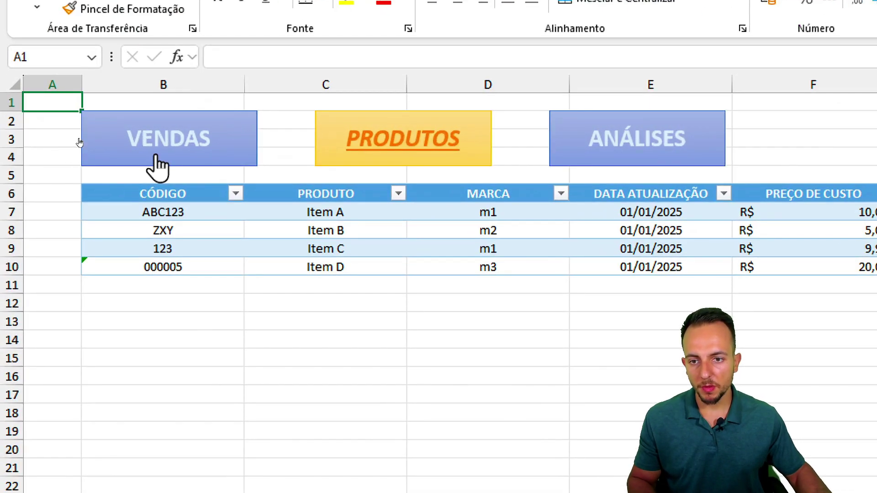
- On the VENDAS sheet, enter headers DATA, PRODUTO and QUANTIDADE in B6:D6
left_click(76, 140)
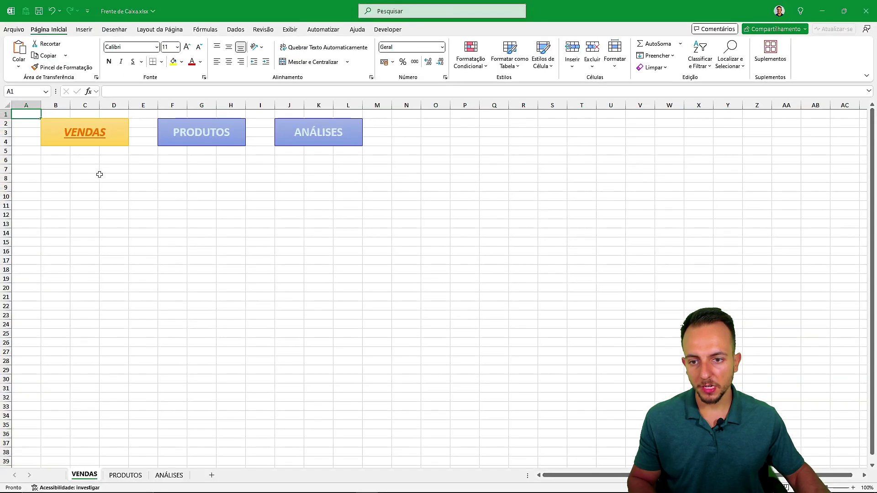
left_click_drag(49, 156, 60, 245)
left_click(62, 160)
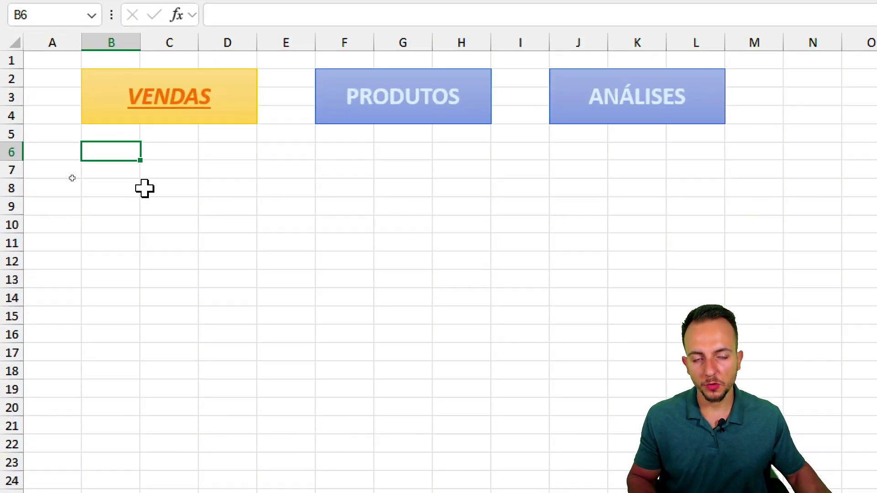
type("DATA")
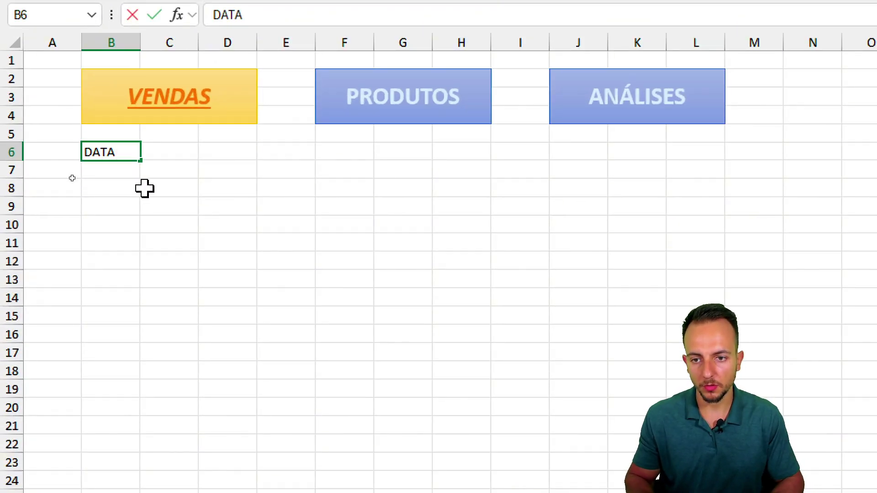
key("Tab")
type("PRODUTO")
key("Tab")
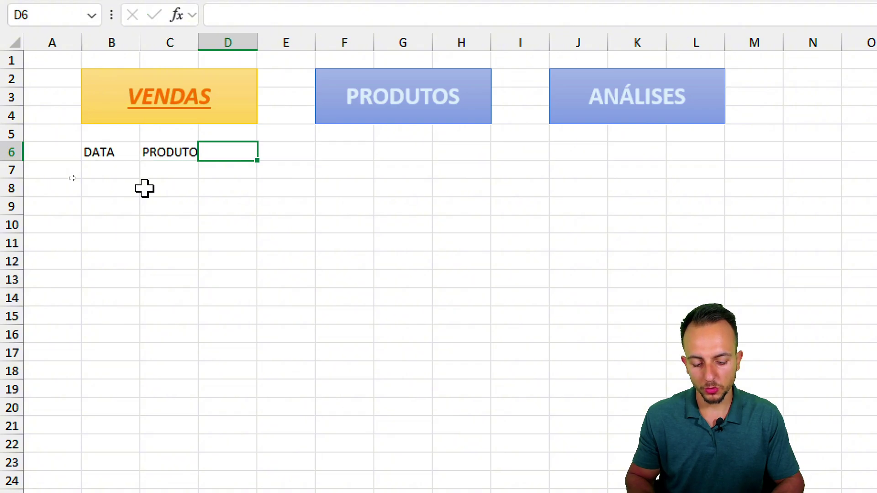
type("QUANTIDADE")
key("Tab")
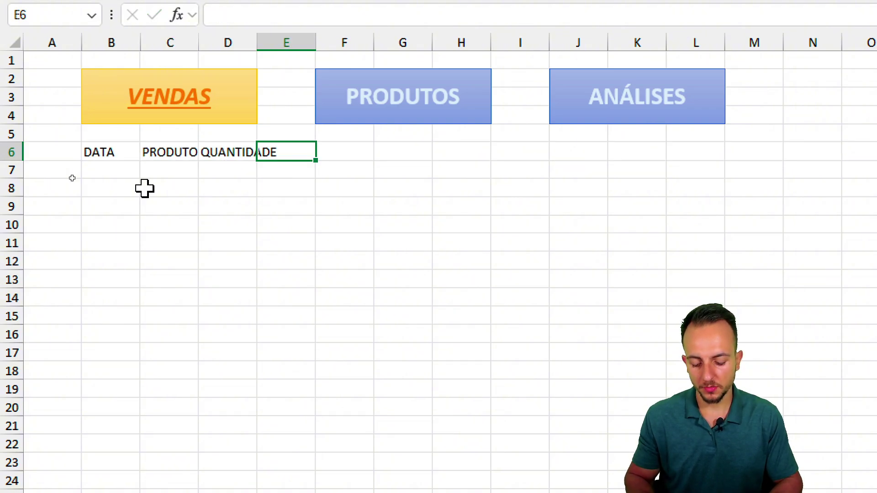
- Add TOTAL and PAGAMENTO headers, then widen columns B through F
type("TOTAL")
key("Tab")
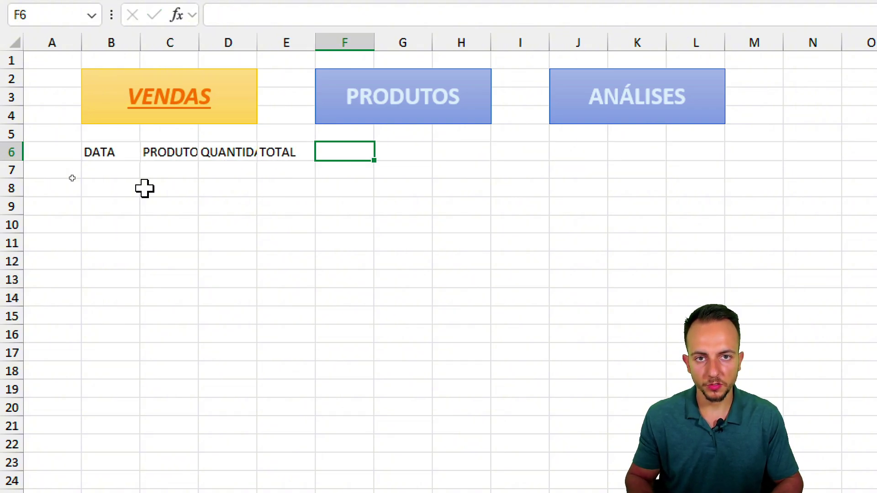
type("PAGAMENTO")
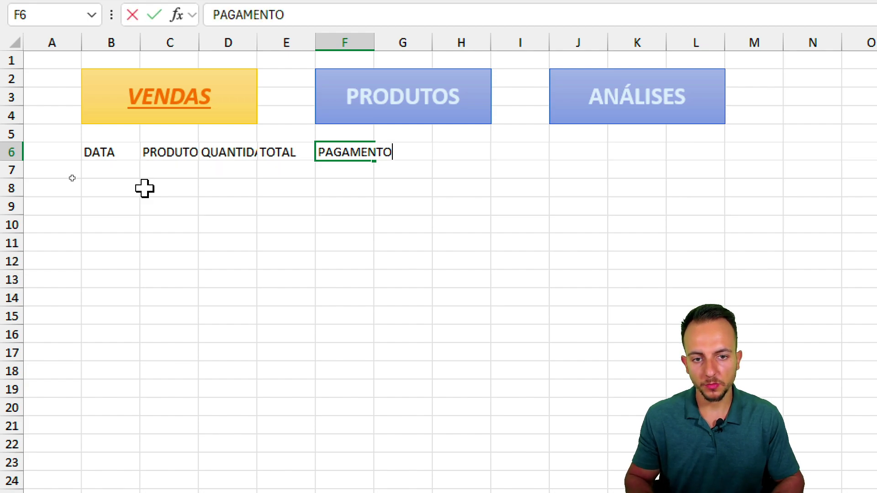
key("Return")
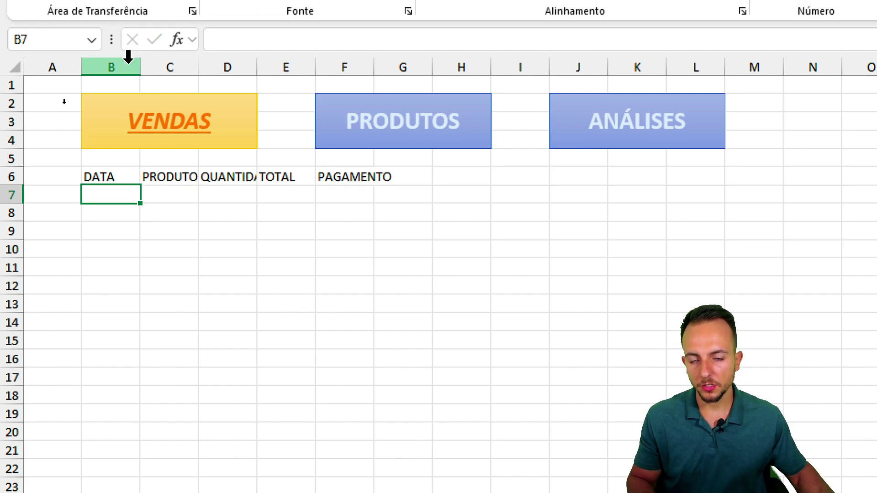
left_click_drag(129, 41, 338, 68)
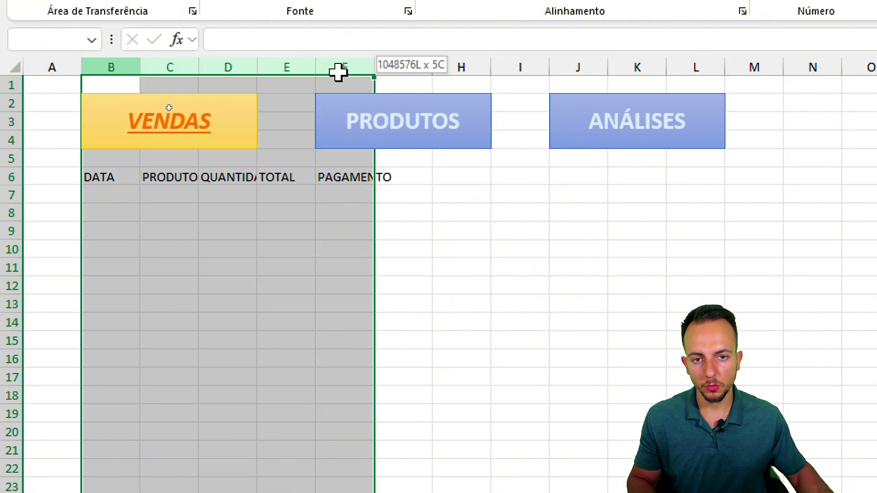
left_click_drag(256, 65, 311, 65)
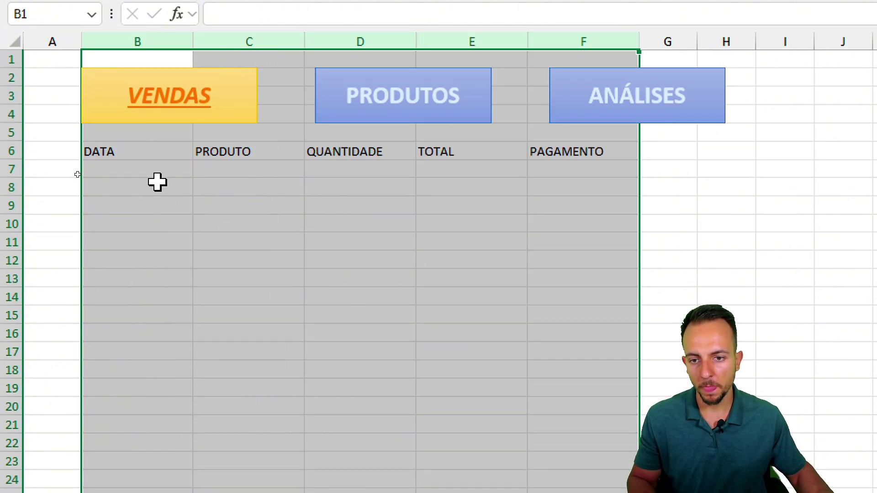
- Enter 01/01/2025 as the first sale date in B7
left_click(150, 170)
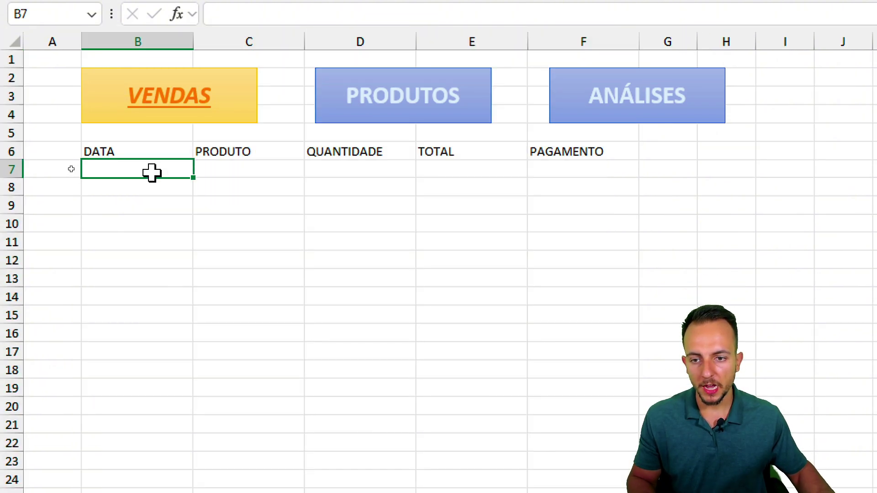
type("01/01/")
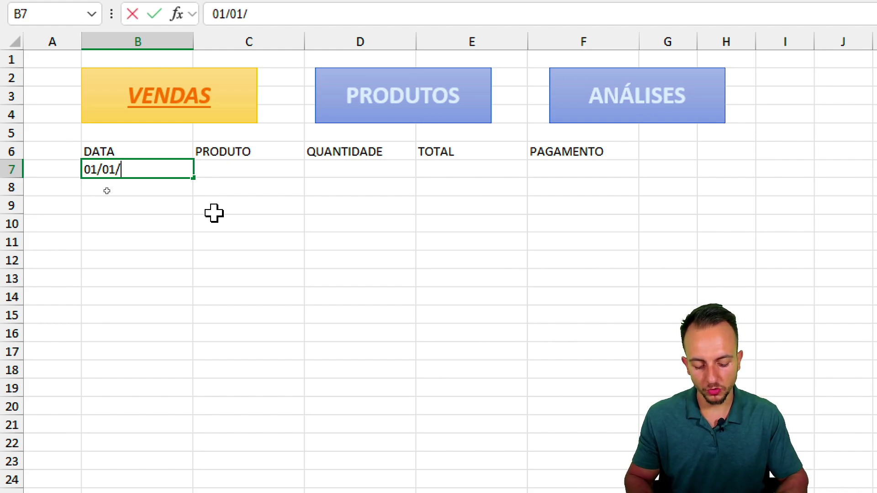
type("2025")
key("Return")
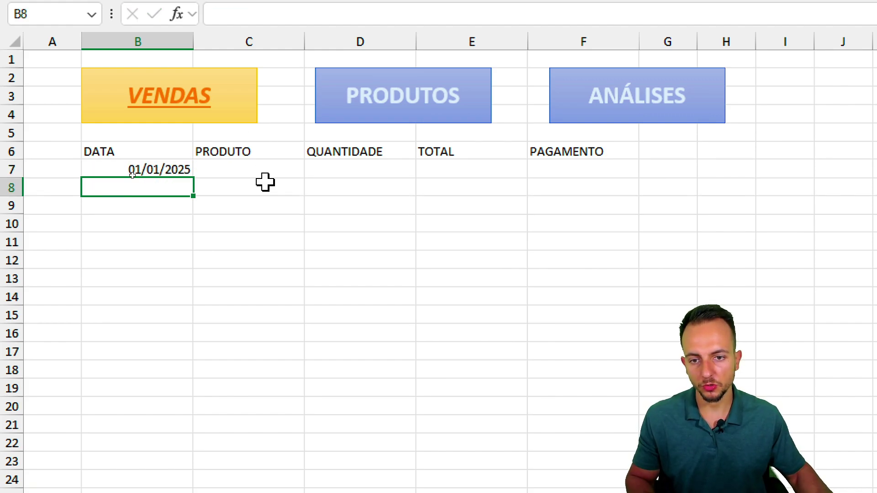
left_click(265, 182)
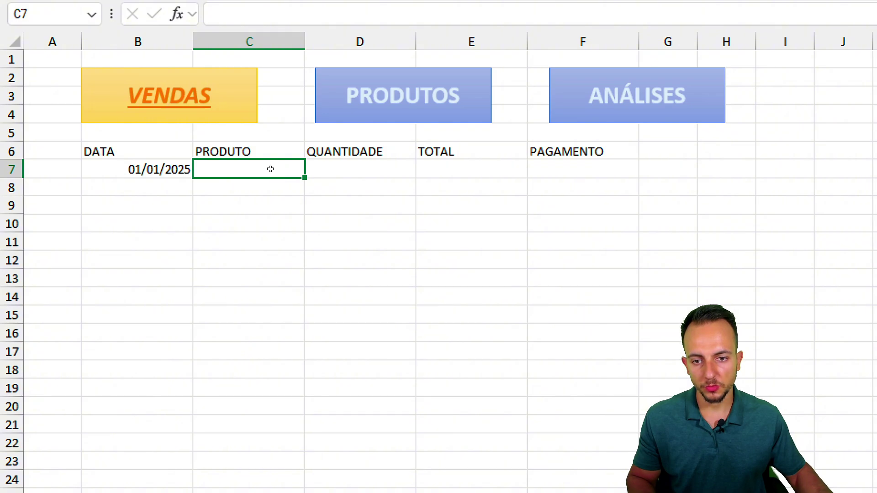
key("ctrl+2")
mouse_move(281, 156)
left_mouse_down()
mouse_move(204, 174)
mouse_move(280, 159)
left_mouse_up()
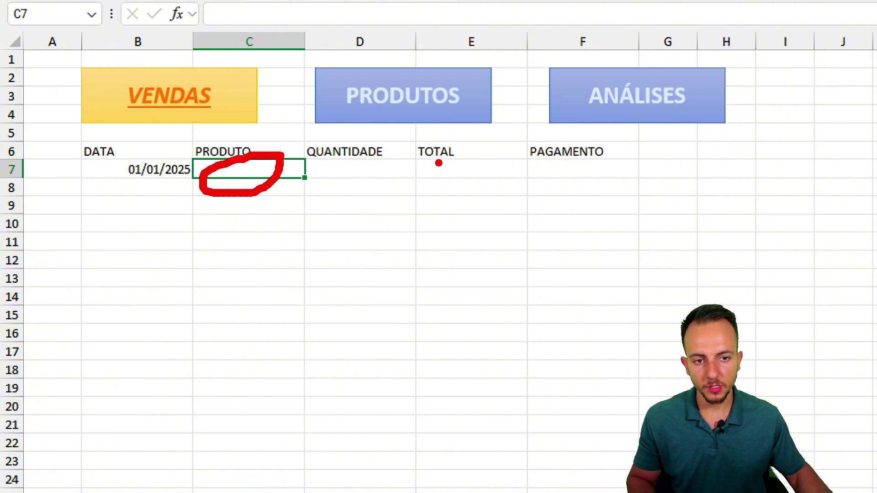
mouse_move(480, 154)
left_mouse_down()
mouse_move(436, 161)
mouse_move(479, 153)
left_mouse_up()
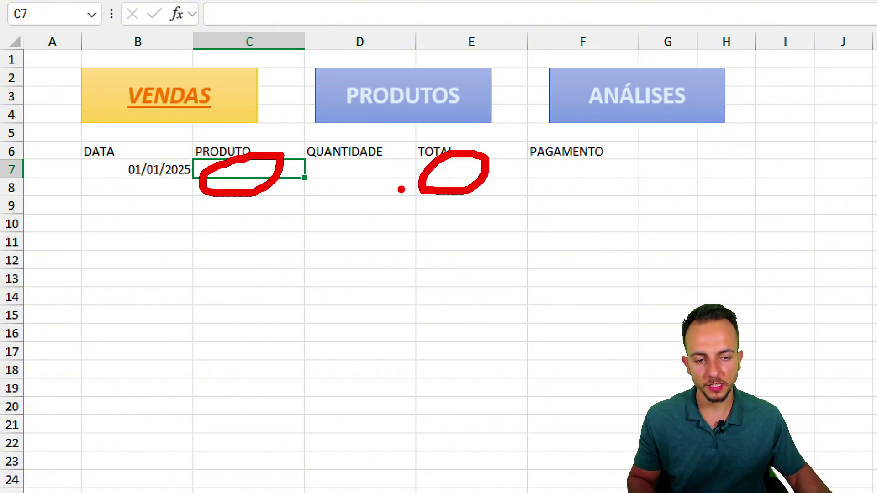
left_click_drag(429, 186, 366, 191)
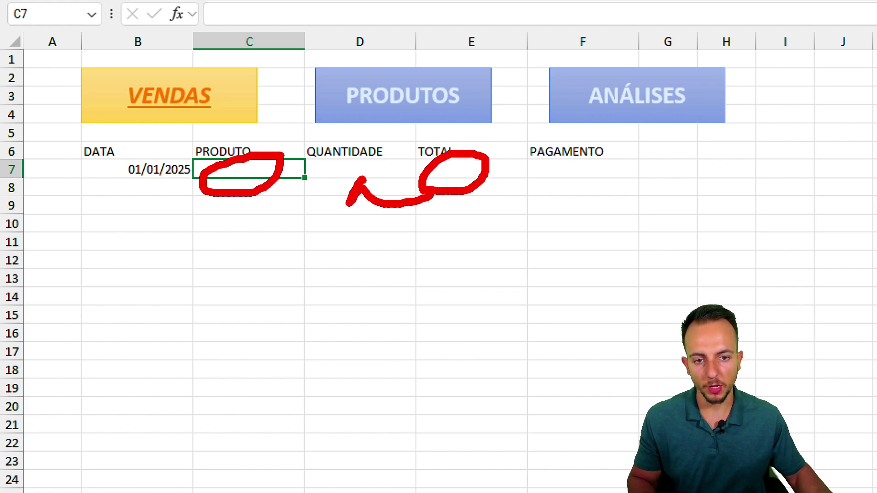
key("Escape")
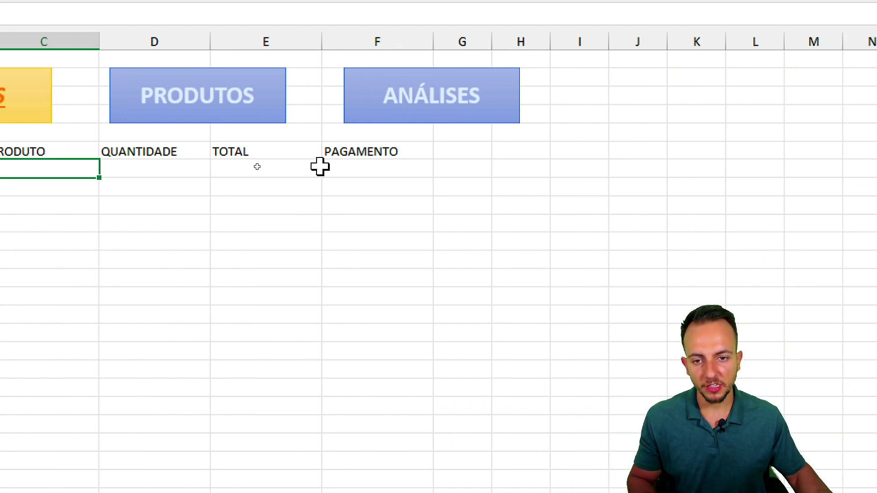
- Rename headers from E6 onward to VENDA UNIT, VENDA TOTAL and PAGAMENTO
left_click(479, 154)
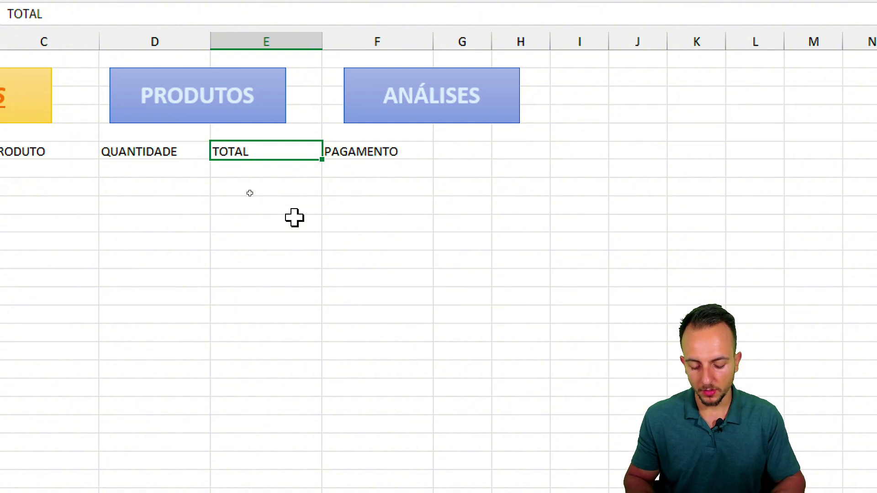
type("VENDA UNIT")
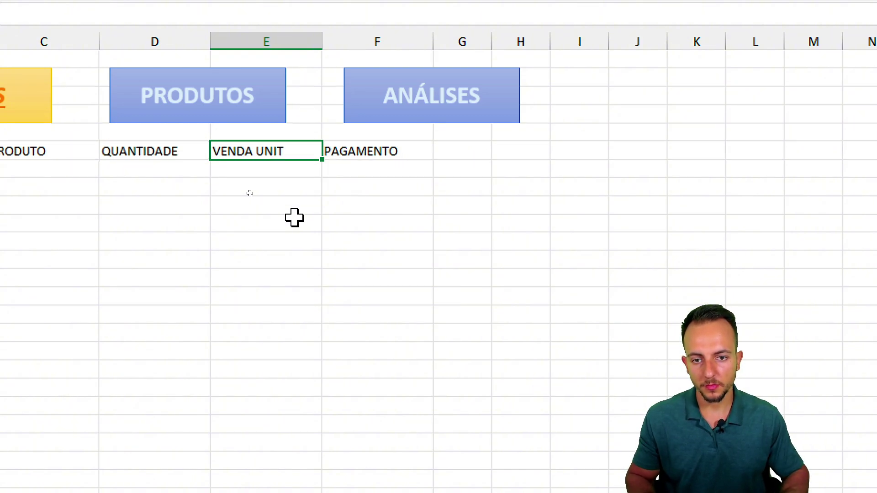
key("Tab")
type("VENDA TOTAL")
key("Tab")
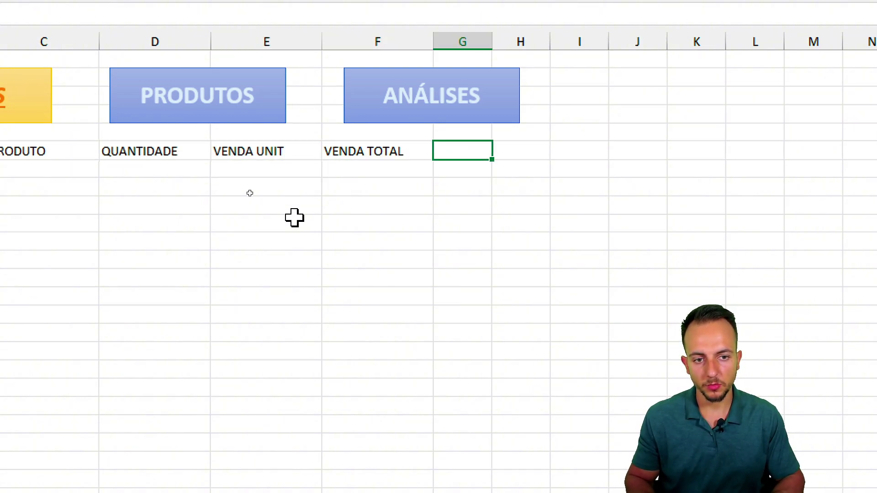
type("PAGAMENTO")
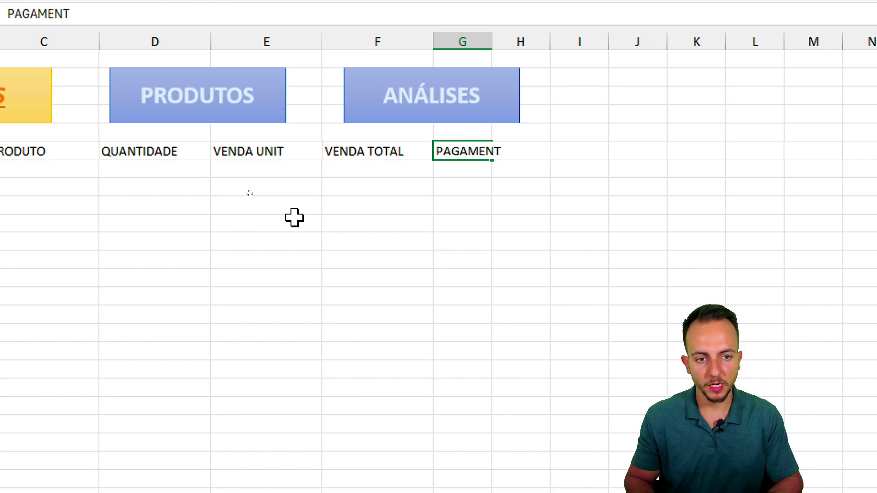
key("Return")
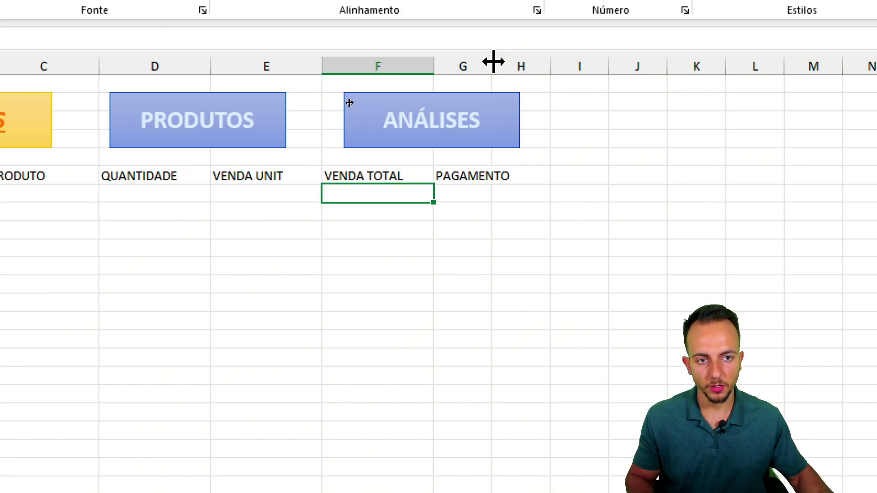
- Widen columns B through G on VENDAS so all six headers fit, then select C7
left_click_drag(494, 61, 146, 119)
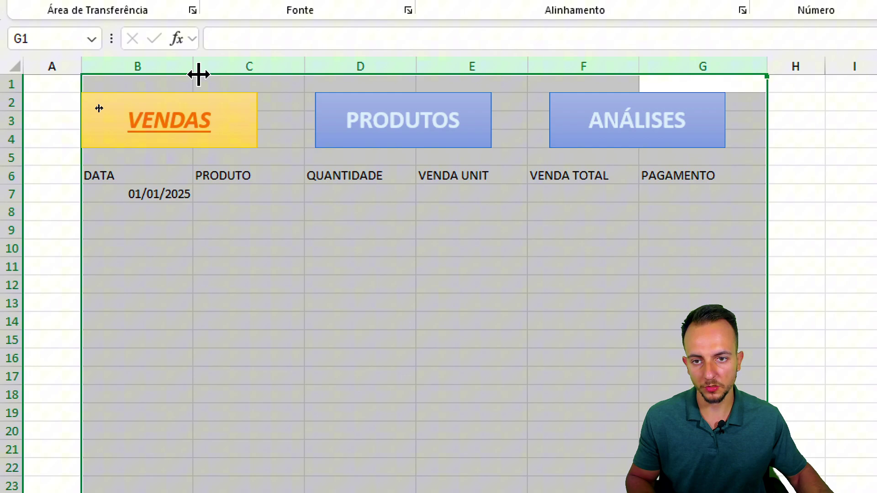
left_click_drag(199, 74, 198, 72)
left_click(254, 260)
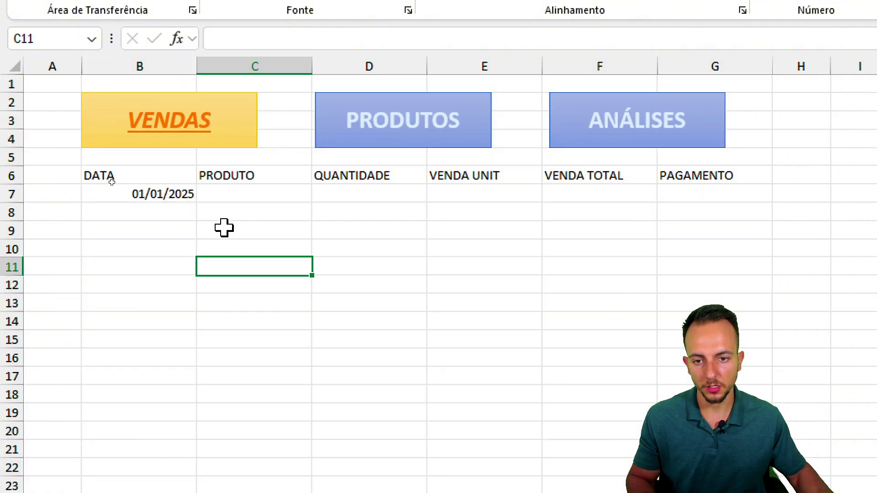
left_click(239, 192)
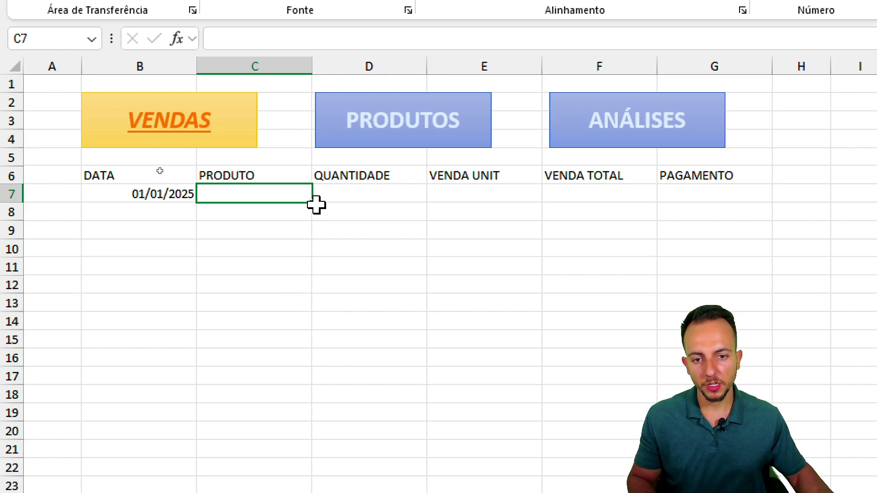
- Look over the PRODUTOS table, then return to VENDAS and drag over several of its ranges
left_click(352, 142)
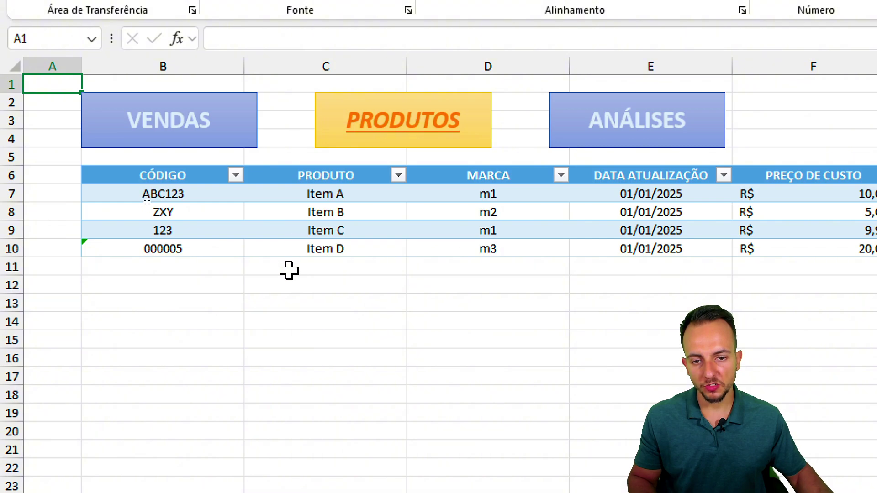
left_click_drag(297, 182, 399, 320)
left_click(196, 123)
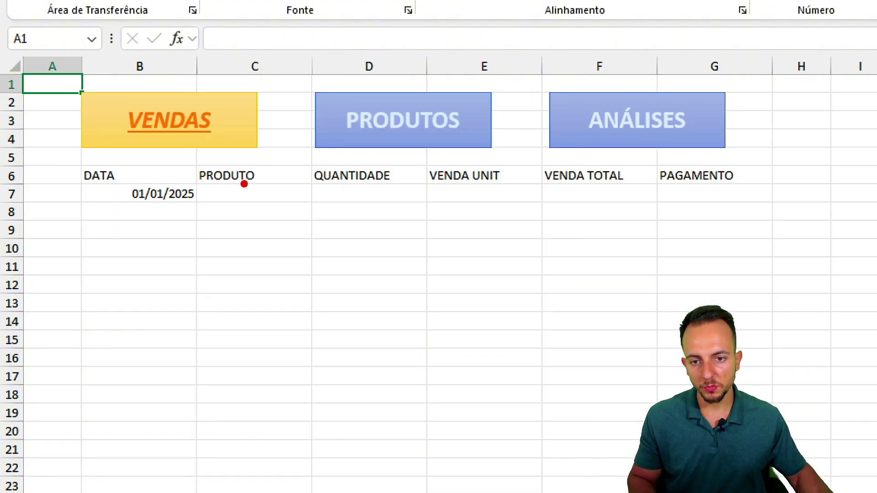
mouse_move(242, 182)
left_mouse_down()
mouse_move(257, 181)
mouse_move(294, 222)
left_mouse_up()
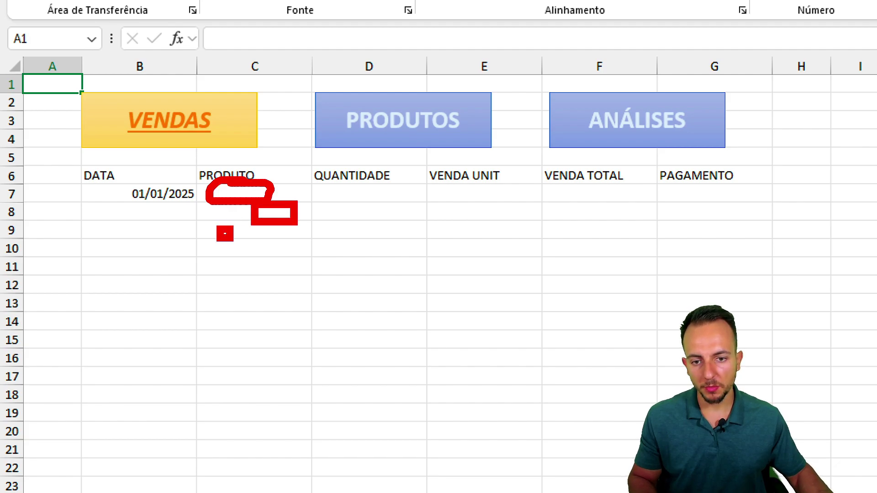
left_click_drag(221, 228, 452, 370)
left_click_drag(260, 270, 324, 251)
left_click_drag(252, 302, 359, 284)
left_click_drag(274, 329, 347, 319)
left_click_drag(266, 350, 297, 339)
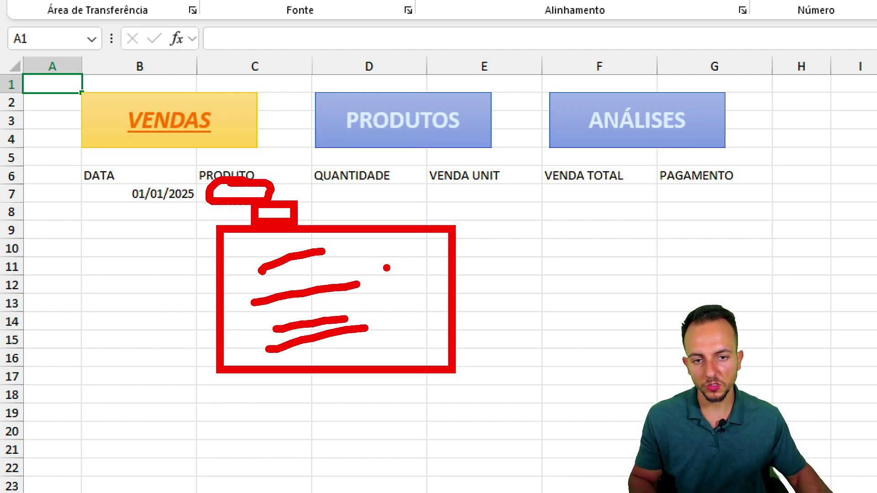
- Go back to the PRODUTOS sheet showing the Item A to Item D product table
left_click(342, 133)
mouse_move(344, 160)
left_mouse_down()
mouse_move(334, 148)
mouse_move(289, 204)
left_mouse_up()
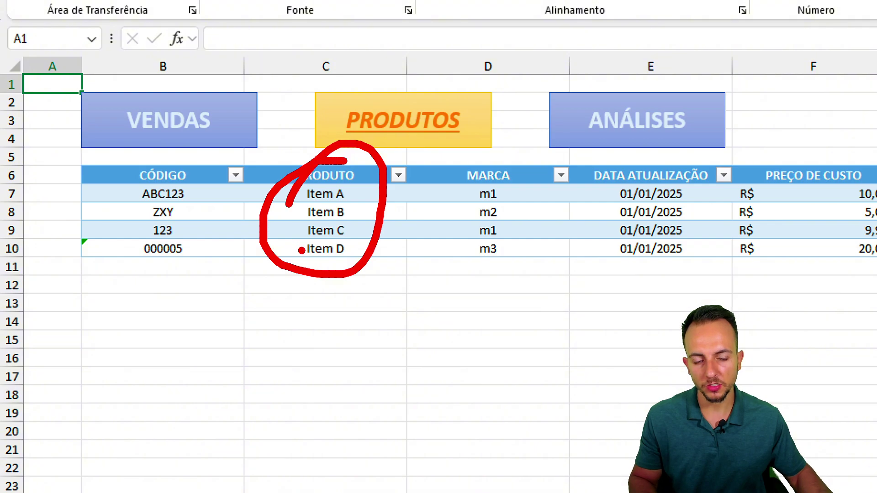
key("Escape")
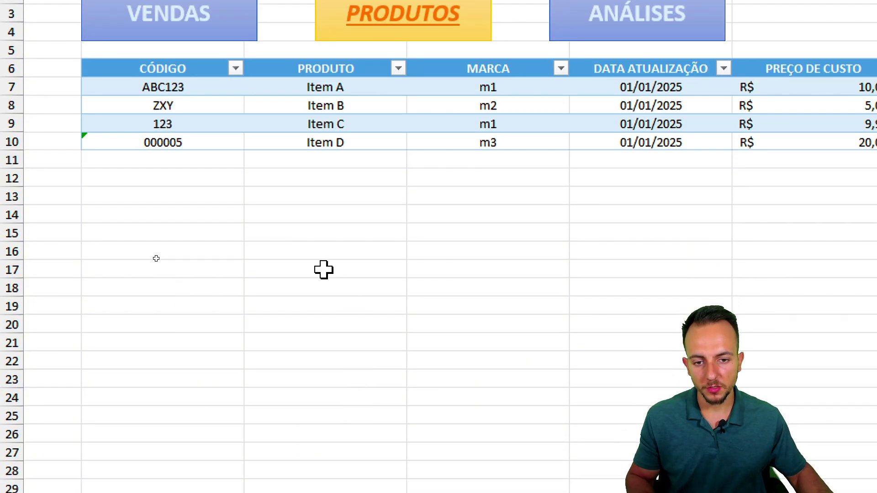
- In empty cell C17 on PRODUTOS, start the formula =Tabela1[PRODUTO] by selecting the PRODUTO entries
left_click(324, 376)
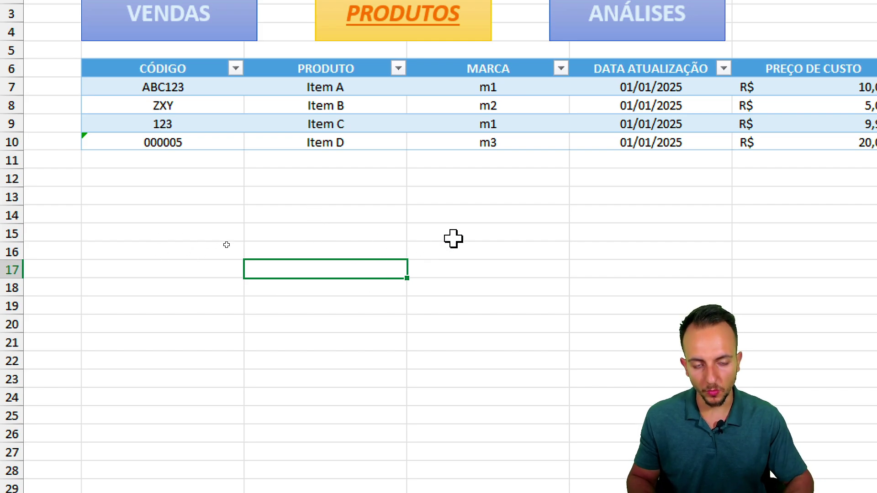
type("=")
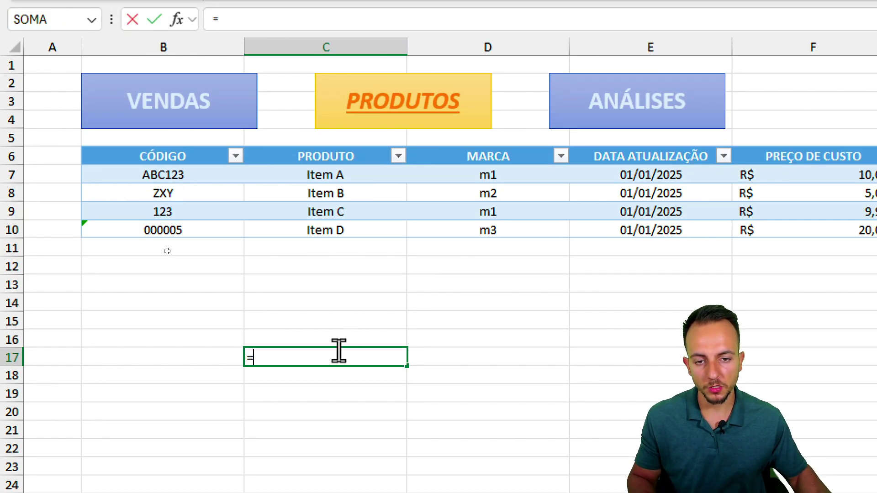
left_click_drag(341, 88, 338, 125)
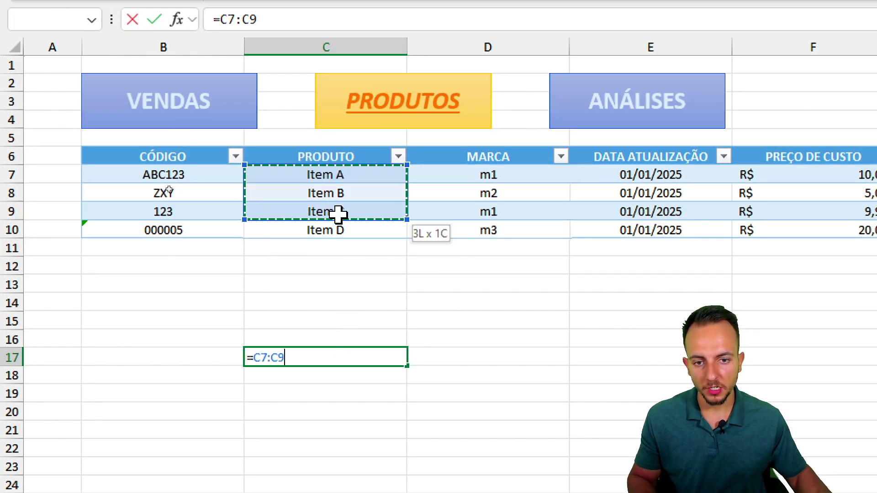
left_click_drag(338, 213, 338, 231)
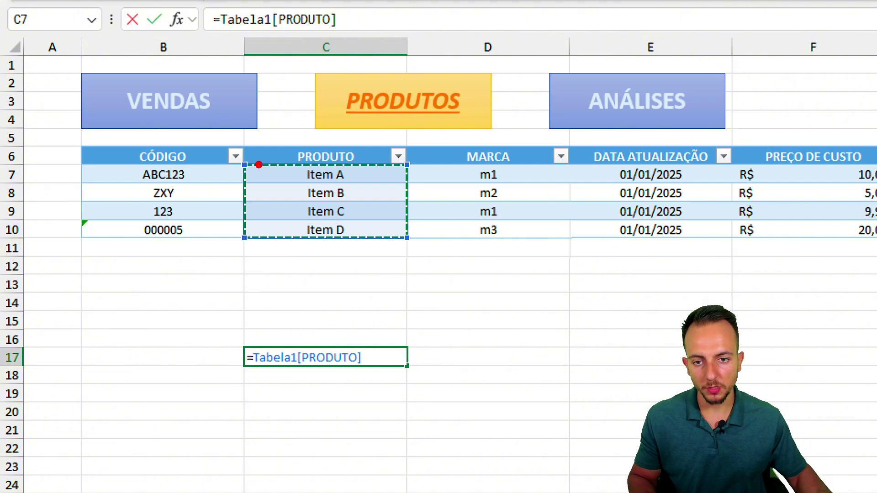
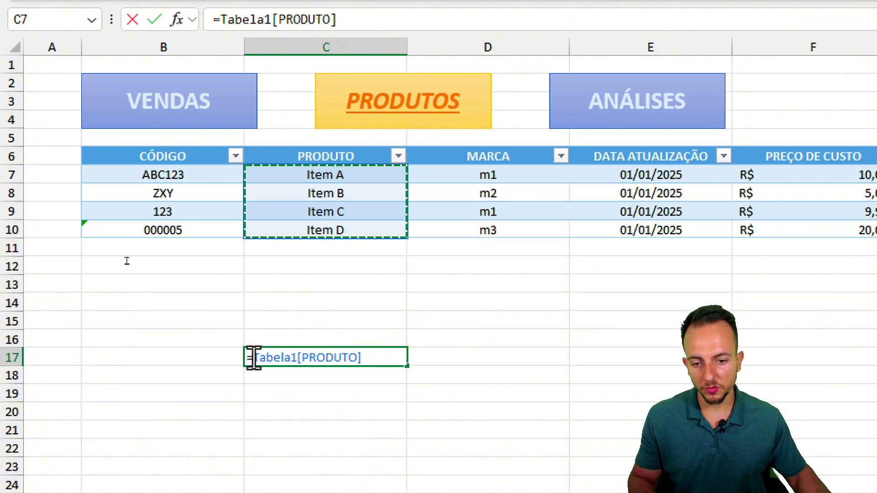
- Copy the Tabela1[PRODUTO] reference from the C17 formula, discard that test formula, and return to VENDAS
left_click_drag(253, 357, 362, 358)
key("ctrl+c")
scroll(310, 411, "down", 3)
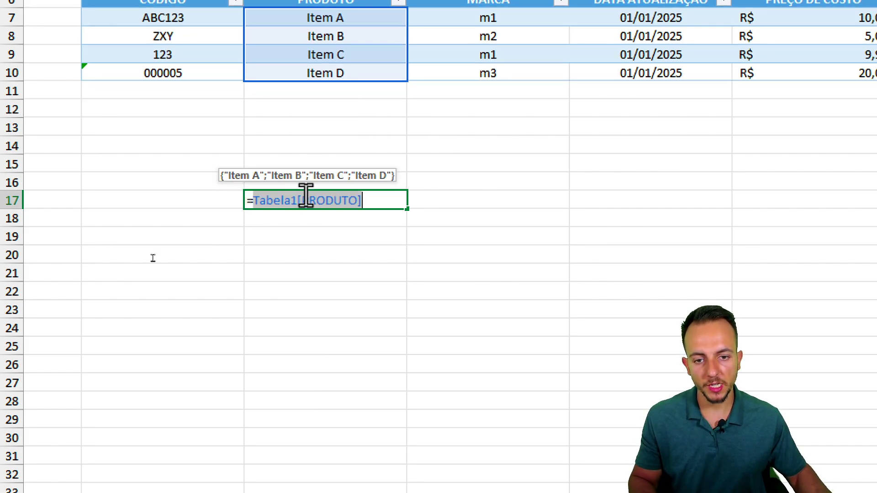
right_click(306, 197)
left_click(348, 238)
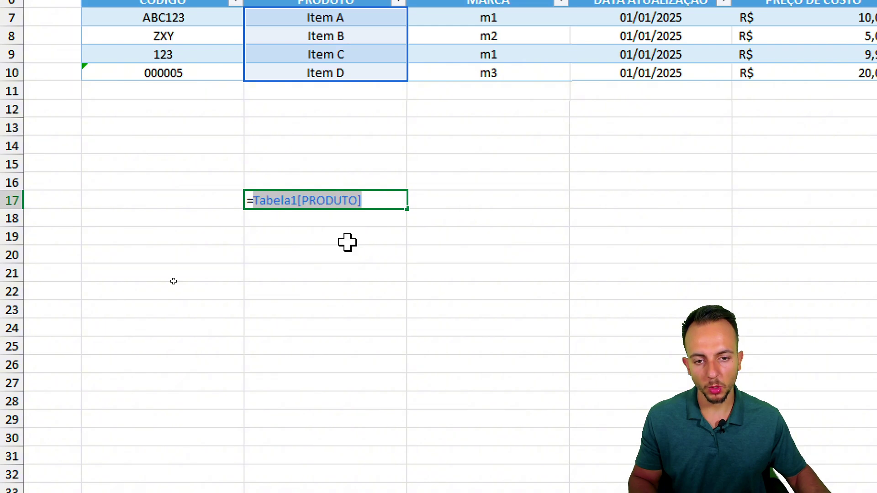
key("Escape")
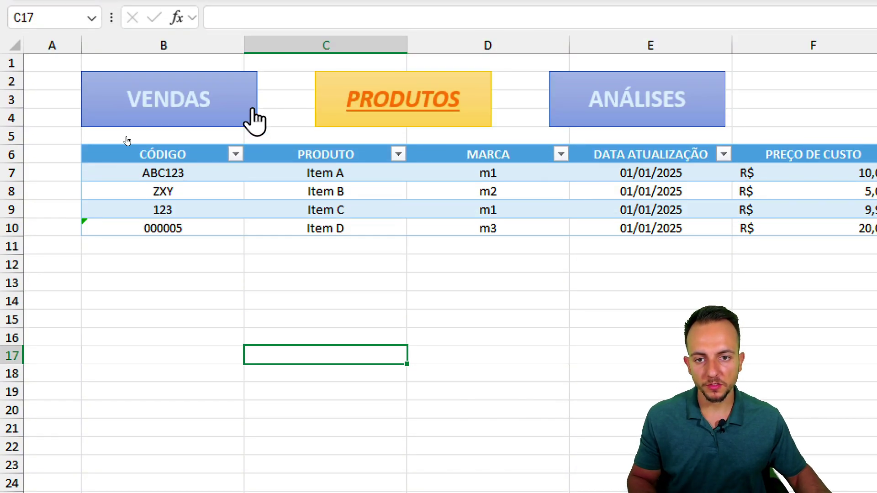
left_click(251, 115)
- Select the PRODUTO cell C7 on the VENDAS sheet
left_click(232, 174)
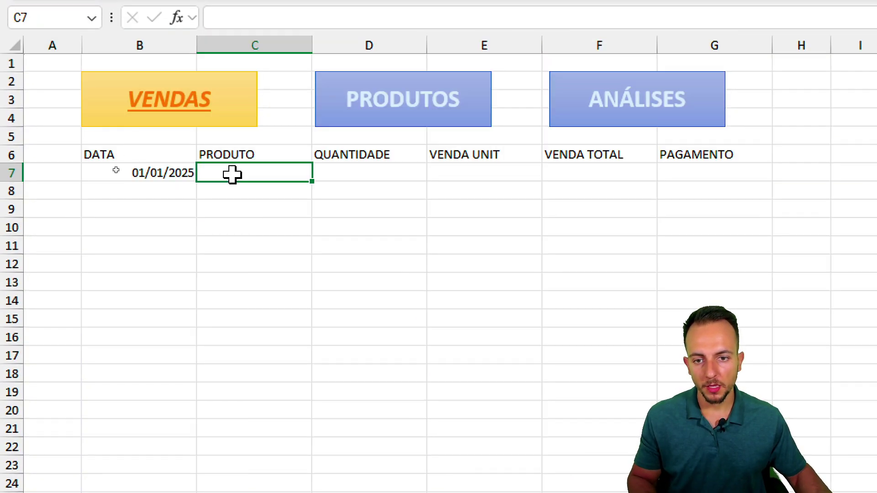
key("ctrl+2")
left_click_drag(269, 167, 362, 216)
key("Escape")
left_click_drag(269, 229, 500, 341)
left_click_drag(311, 297, 400, 260)
left_click_drag(319, 319, 407, 302)
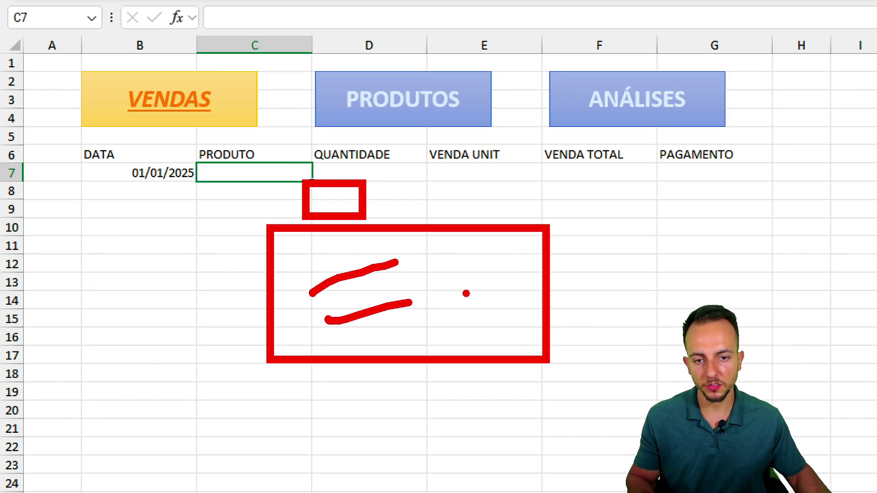
key("Escape")
- Give C7 a Lista data validation with source =INDIRETO("Tabela1[PRODUTO]")
left_click(463, 61)
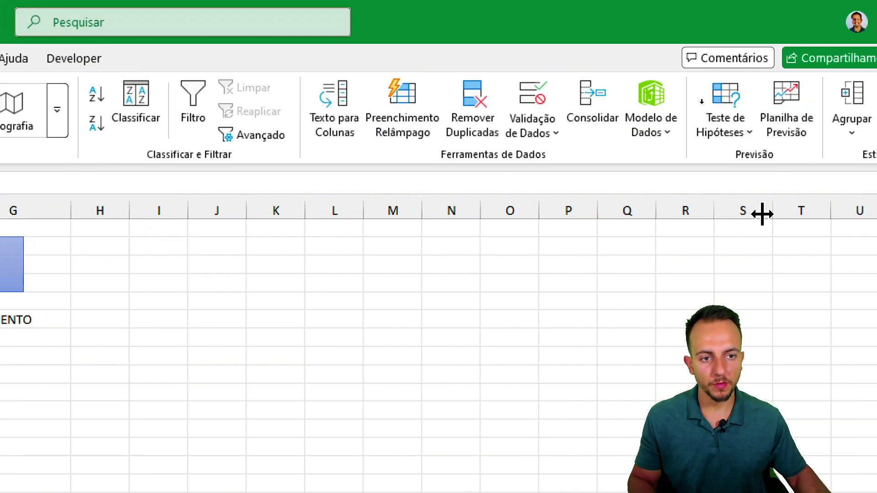
left_click(539, 111)
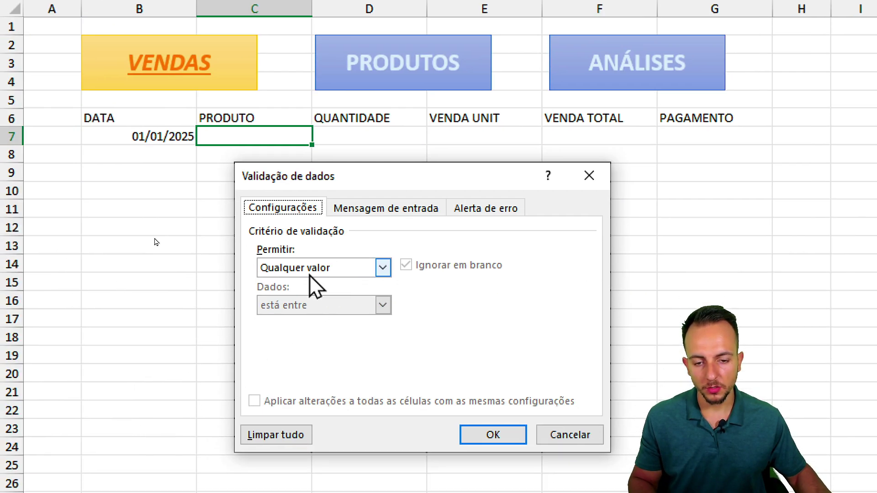
left_click(168, 474)
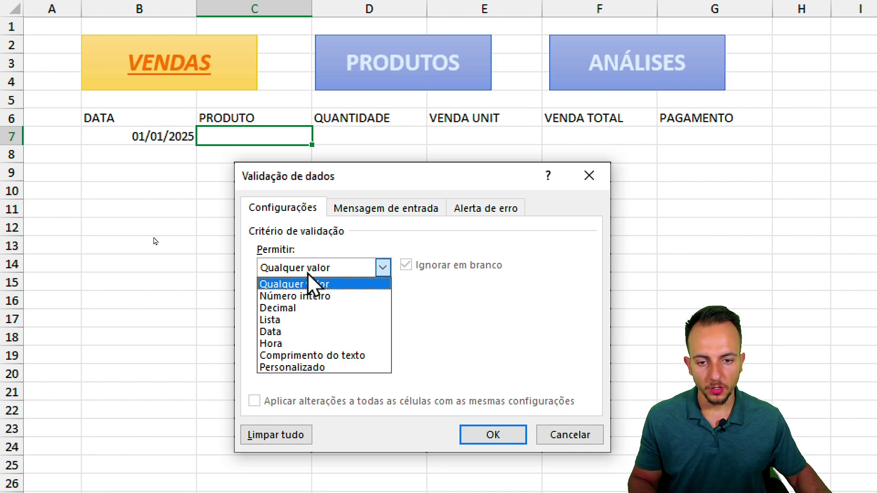
left_click(290, 319)
left_click(288, 339)
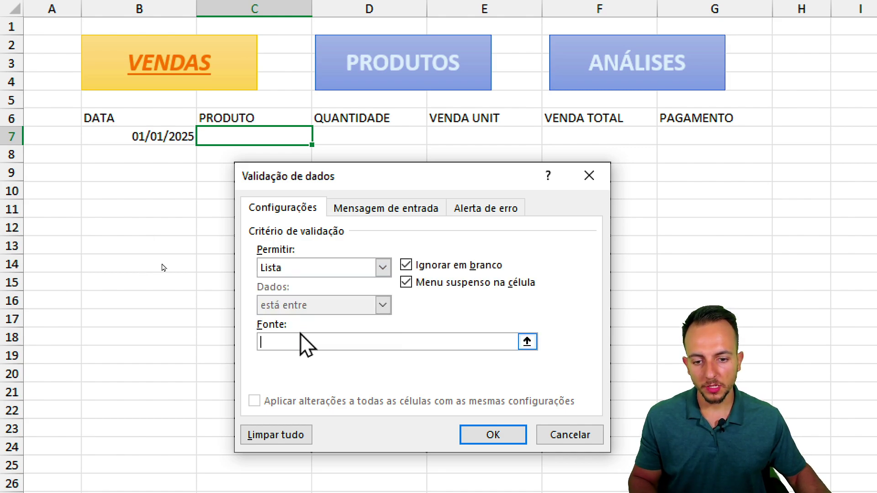
key("ctrl+2")
mouse_move(325, 311)
left_mouse_down()
mouse_move(405, 347)
mouse_move(315, 321)
left_mouse_up()
key("Escape")
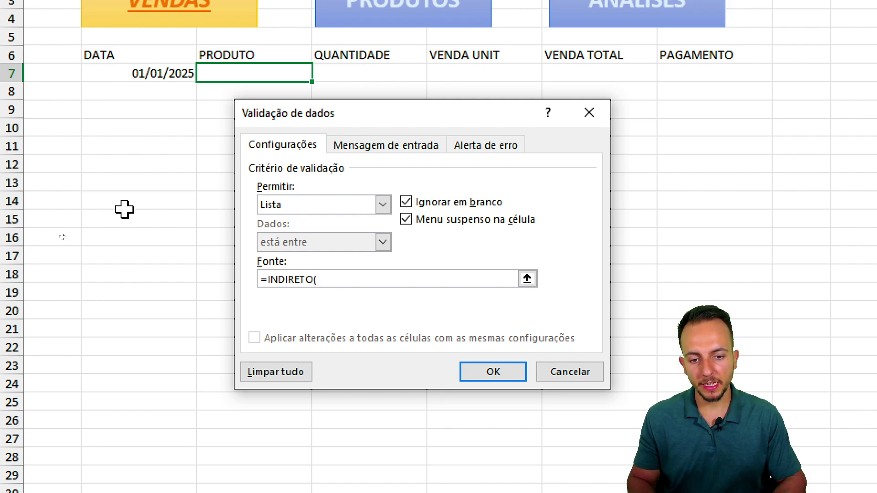
right_click(342, 279)
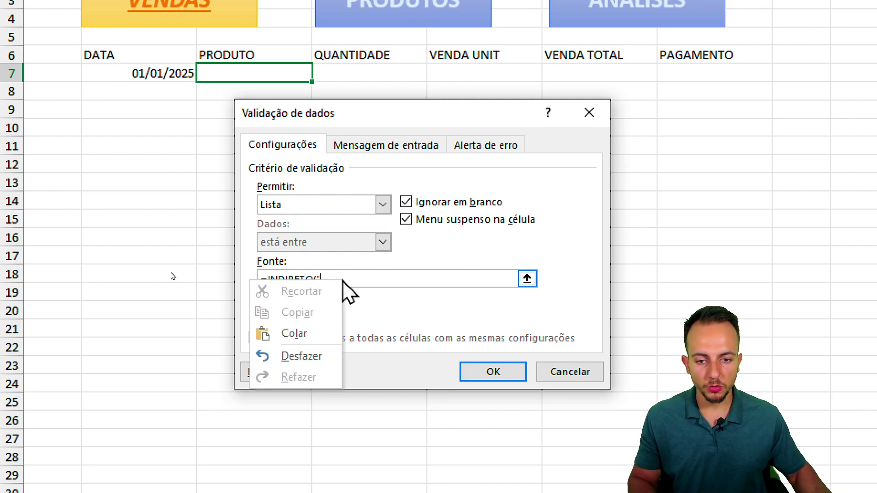
left_click(320, 331)
type("\"")
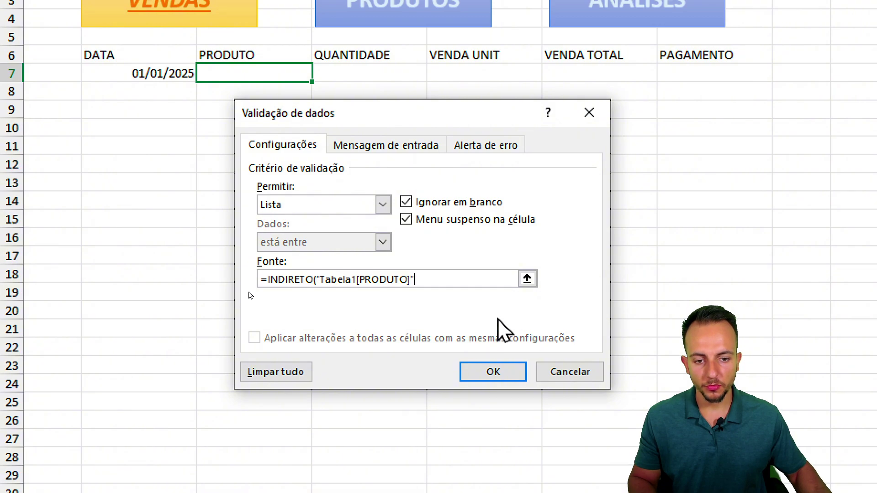
left_click(478, 372)
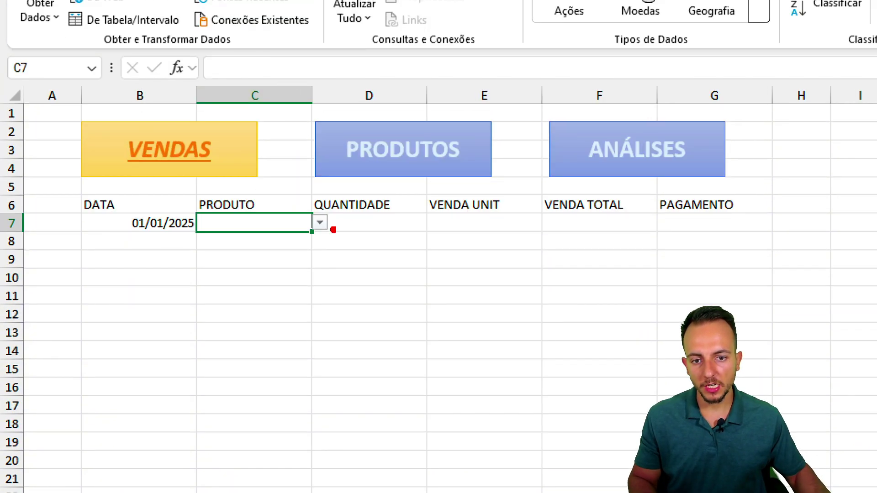
- Review C7's product dropdown choices against the product table on PRODUTOS
left_click(320, 223)
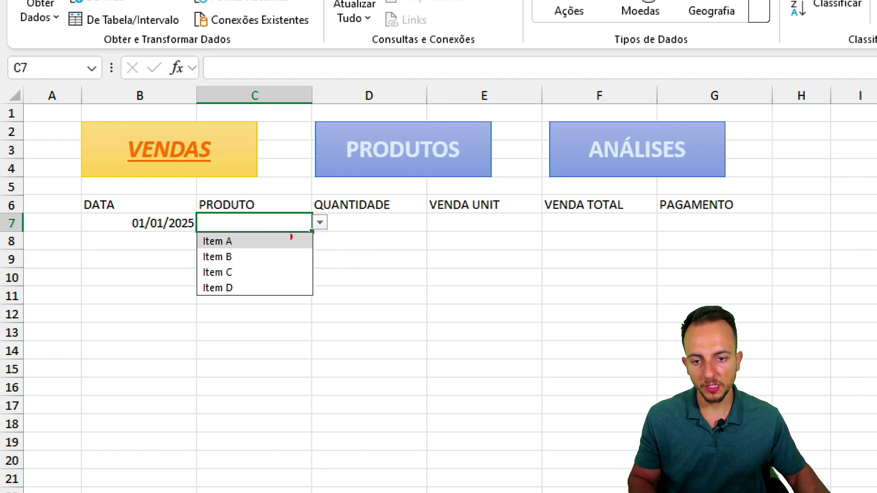
mouse_move(195, 232)
left_mouse_down()
mouse_move(246, 304)
mouse_move(303, 311)
left_mouse_up()
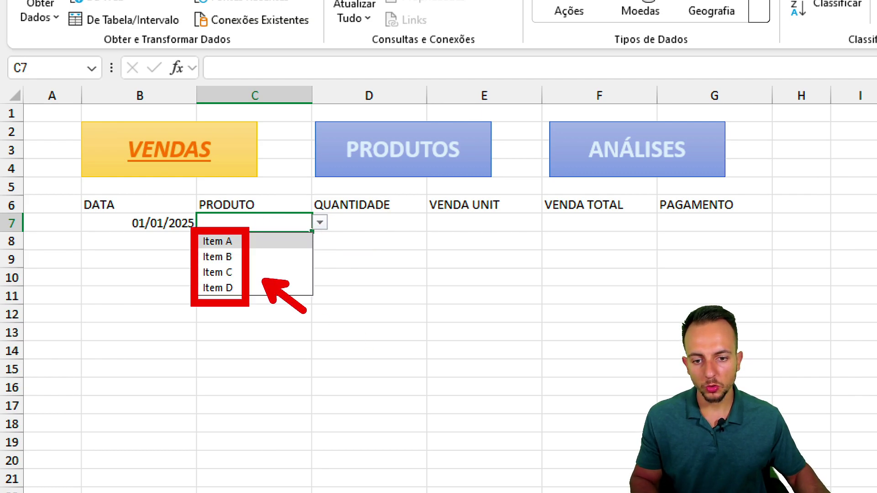
mouse_move(379, 102)
left_mouse_down()
mouse_move(354, 221)
mouse_move(293, 123)
left_mouse_up()
key("Escape")
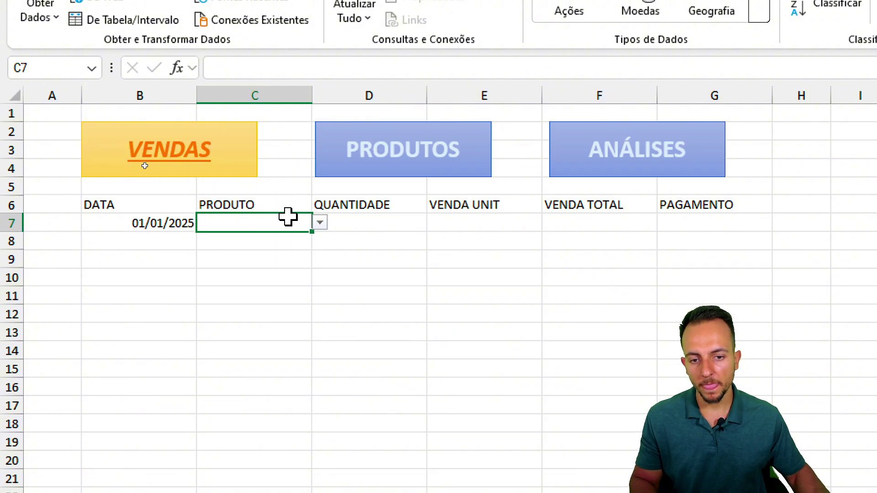
left_click(378, 174)
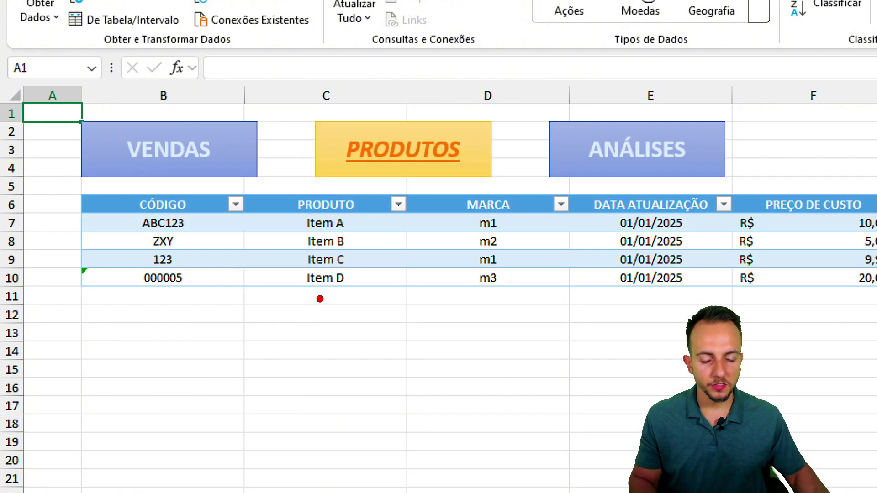
mouse_move(320, 299)
left_mouse_down()
mouse_move(336, 429)
mouse_move(378, 401)
left_mouse_up()
key("Escape")
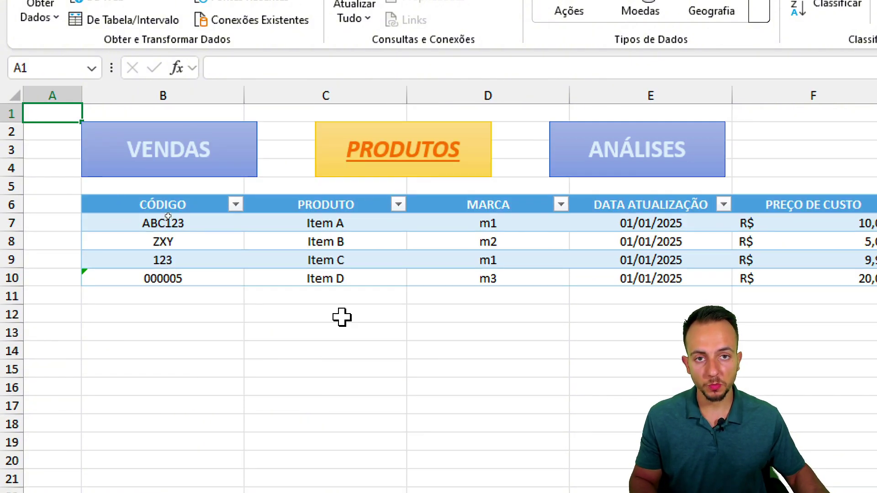
left_click(212, 133)
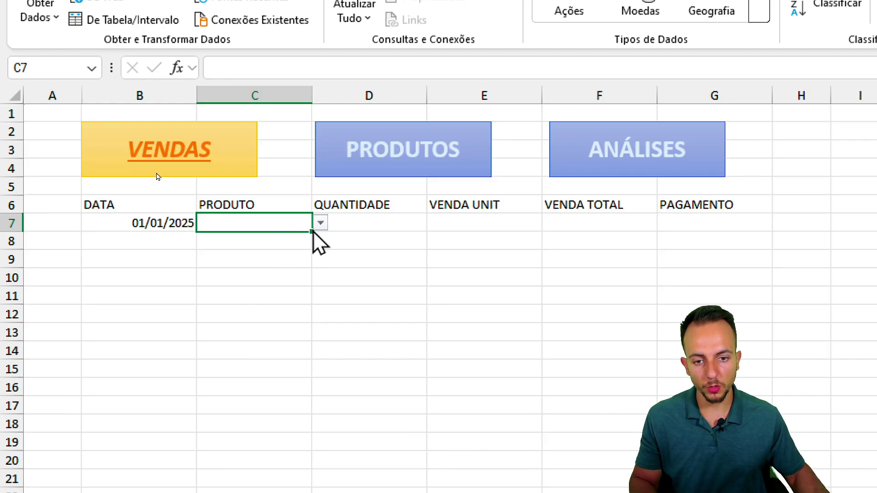
- Choose Item B from C7's dropdown as the first sale's product
left_click(319, 224)
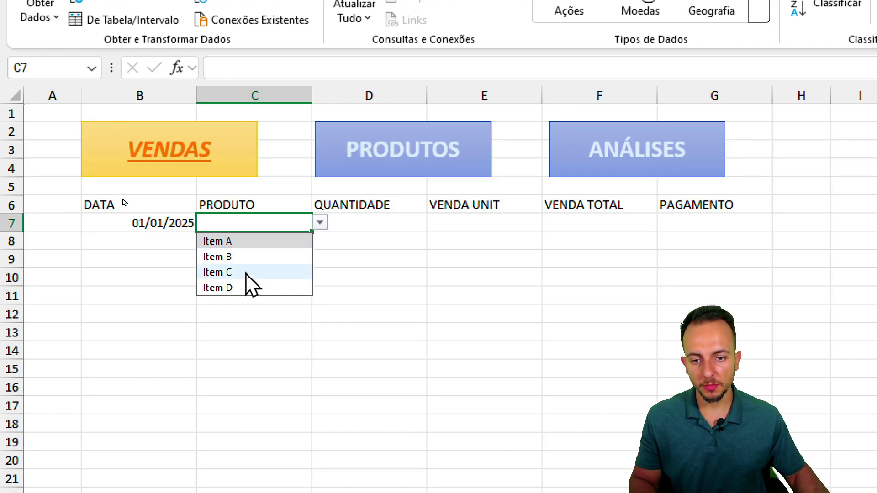
left_click(255, 255)
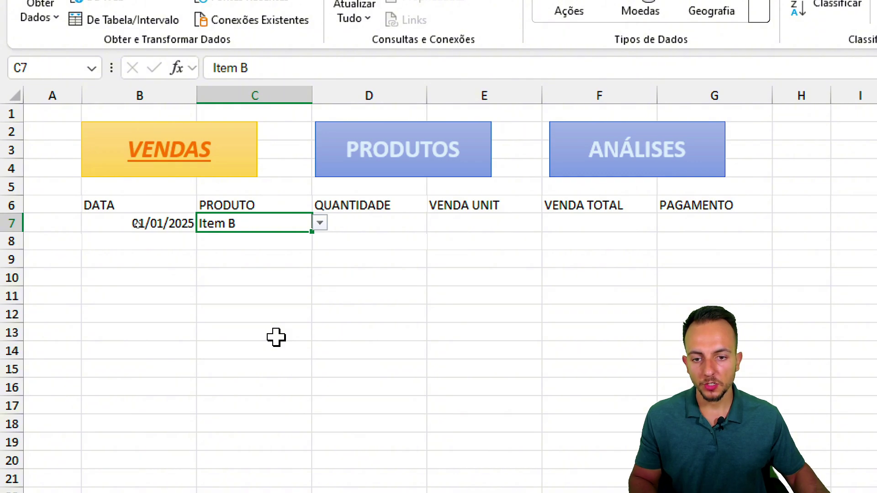
key("ctrl+2")
mouse_move(253, 170)
left_mouse_down()
mouse_move(286, 220)
mouse_move(240, 171)
left_mouse_up()
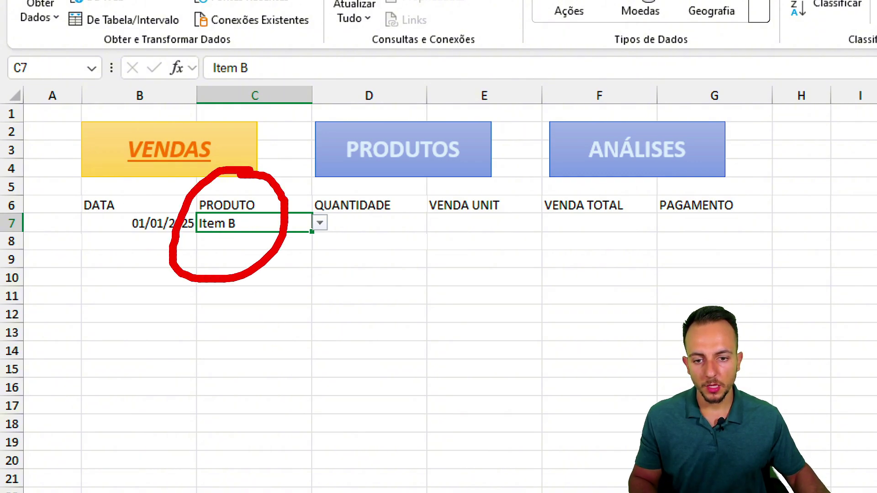
mouse_move(246, 276)
left_mouse_down()
mouse_move(255, 297)
mouse_move(475, 244)
left_mouse_up()
mouse_move(493, 201)
left_mouse_down()
mouse_move(438, 195)
mouse_move(454, 189)
left_mouse_up()
key("Escape")
- Check the product prices on PRODUTOS, then return to VENDAS and select VENDA UNIT cell E7
left_click(411, 157)
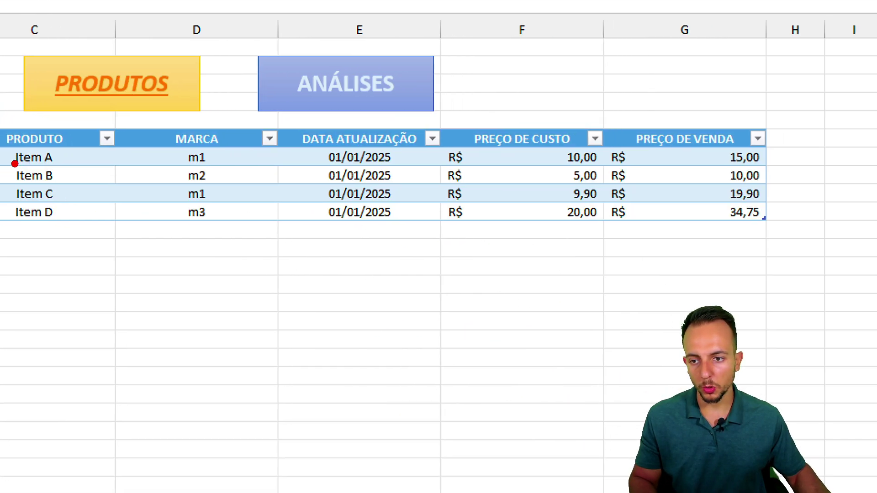
mouse_move(15, 164)
left_mouse_down()
mouse_move(77, 192)
mouse_move(74, 248)
mouse_move(466, 264)
mouse_move(566, 194)
left_mouse_up()
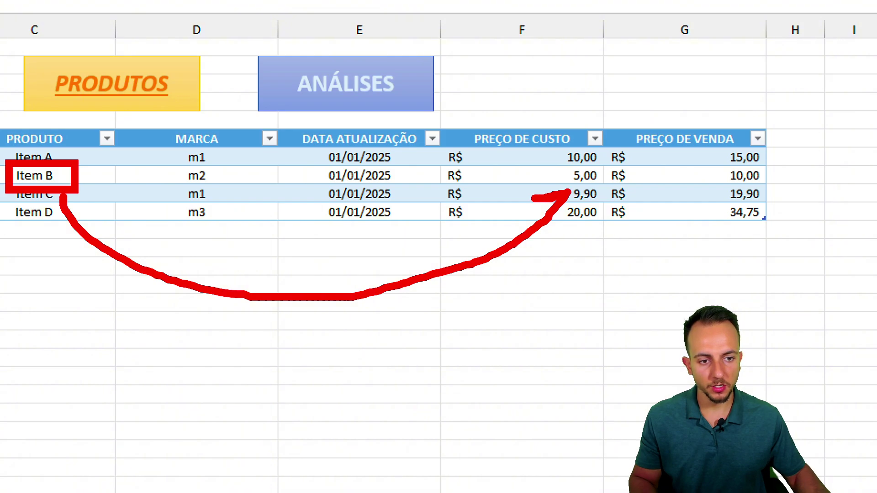
key("ctrl+z")
mouse_move(78, 190)
left_mouse_down()
mouse_move(229, 269)
mouse_move(703, 215)
left_mouse_up()
left_click_drag(731, 188, 736, 214)
left_click_drag(775, 155, 713, 147)
left_click(191, 107)
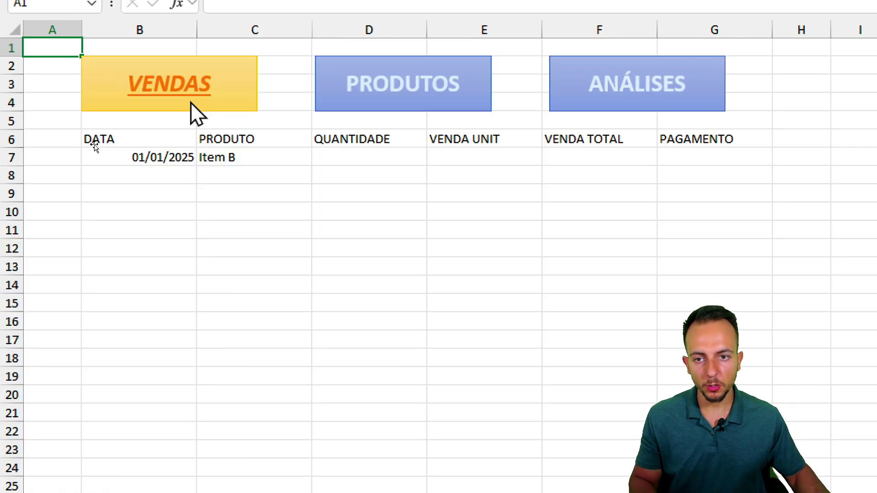
left_click(442, 161)
- Begin =PROCV( in E7 using C7 as the lookup value, followed by a semicolon
mouse_move(484, 121)
left_mouse_down()
mouse_move(512, 121)
mouse_move(446, 180)
left_mouse_up()
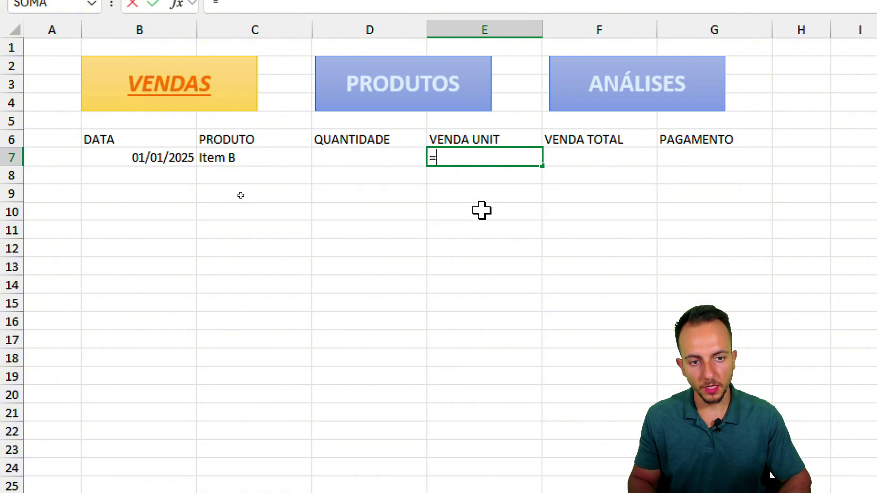
type("=PROCV")
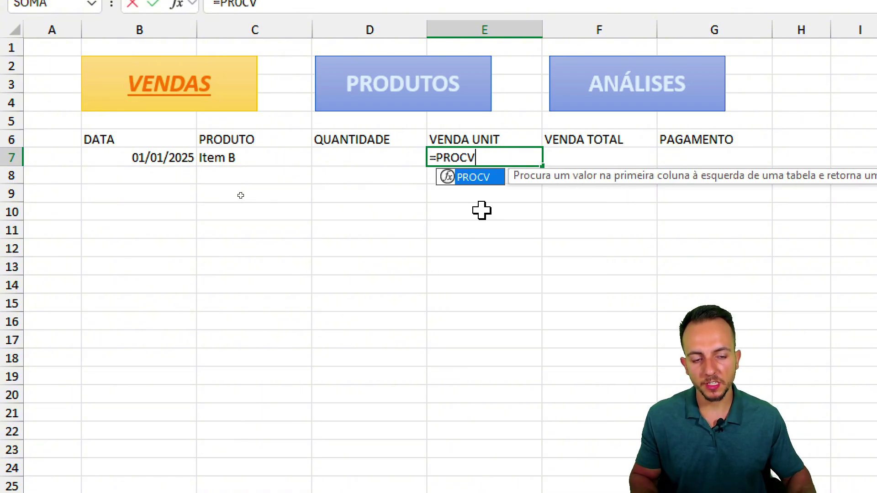
double_click(492, 177)
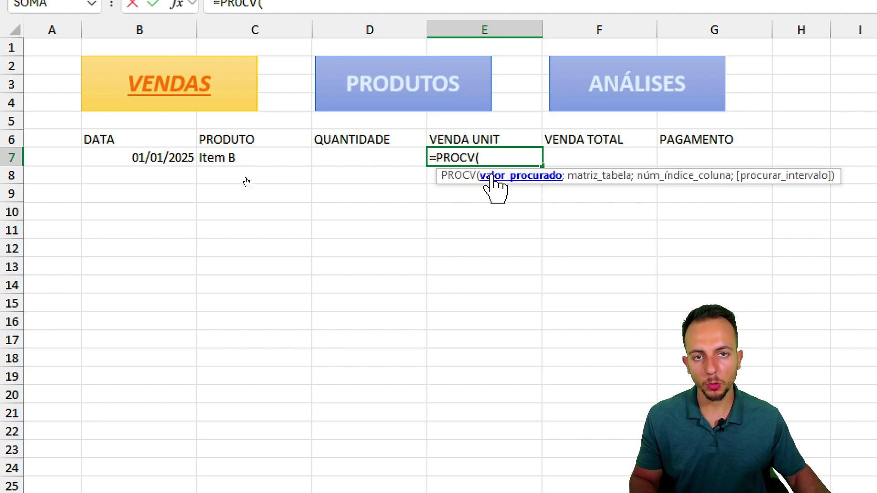
left_click(247, 157)
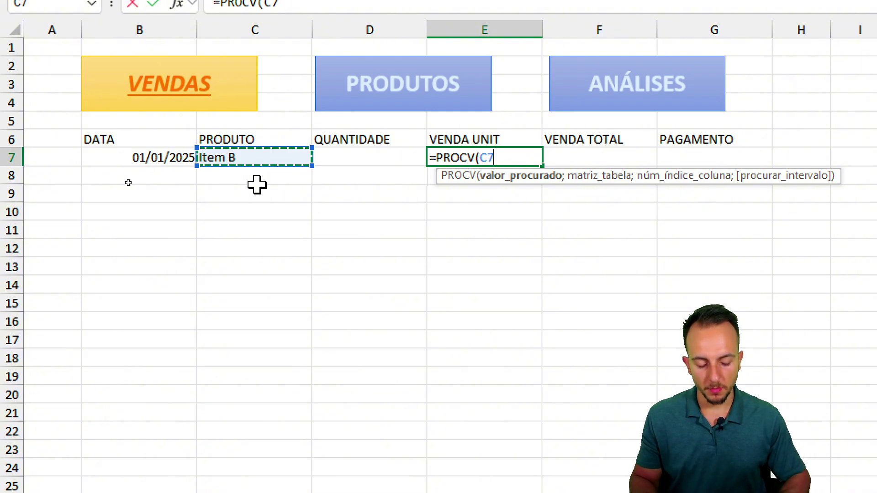
type(";")
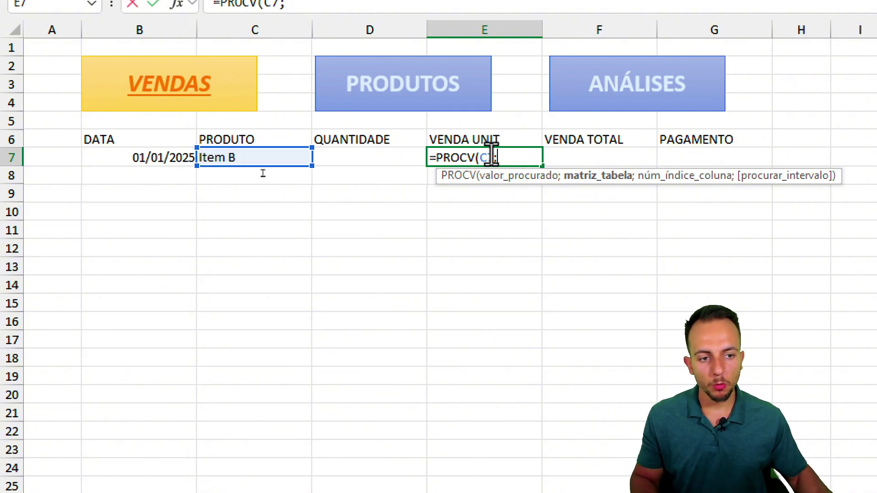
left_click_drag(627, 160, 628, 160)
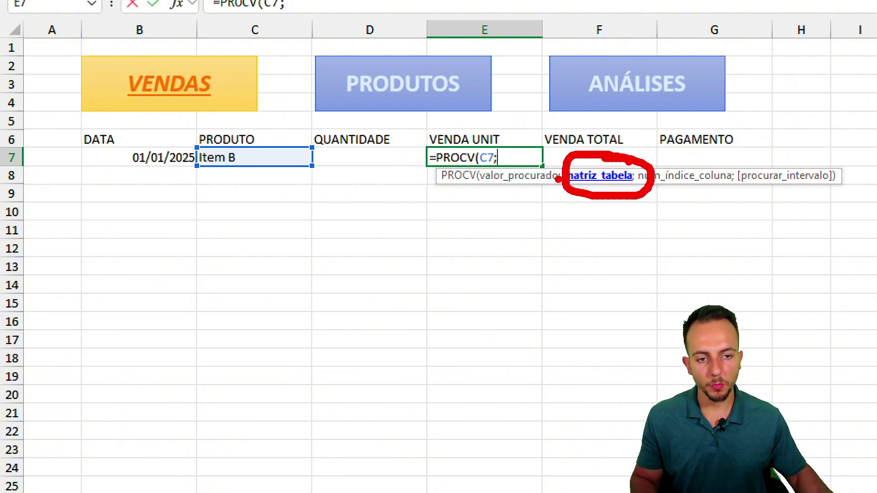
scroll(241, 427, "down", 4)
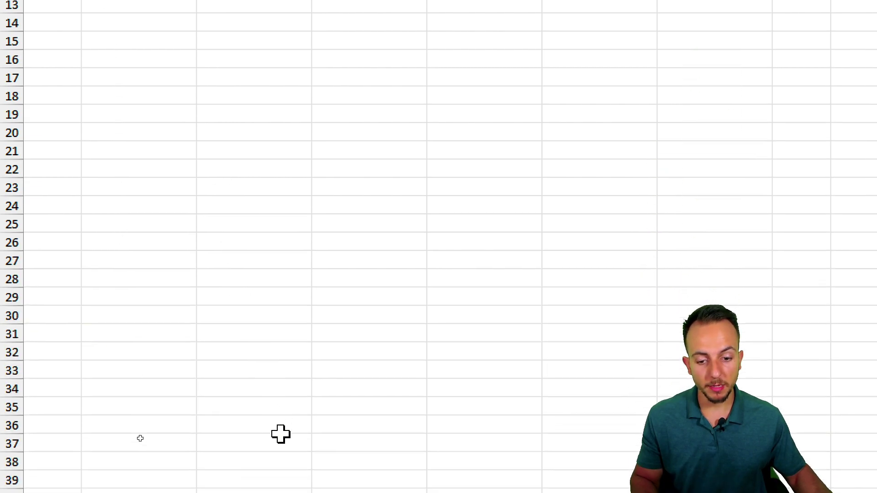
- Set the PROCV range to the PRODUTOS table from PRODUTO through PREÇO DE VENDA, adding a semicolon
left_click(242, 457)
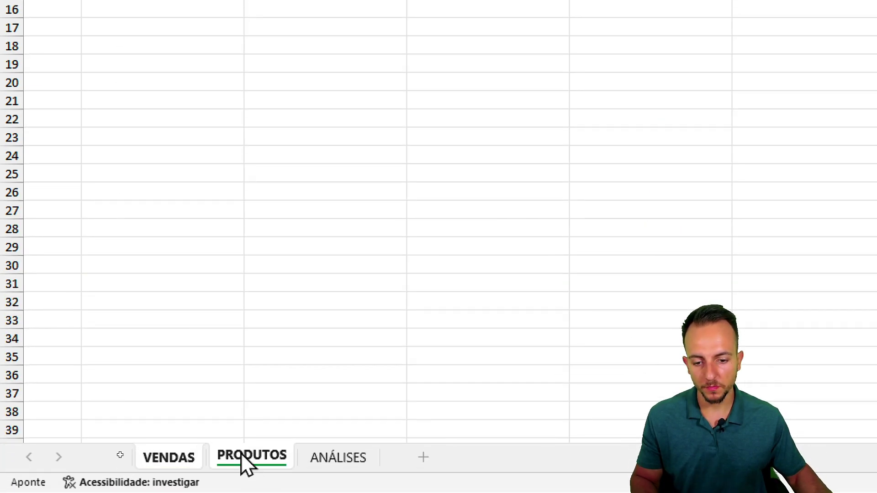
left_click(330, 124)
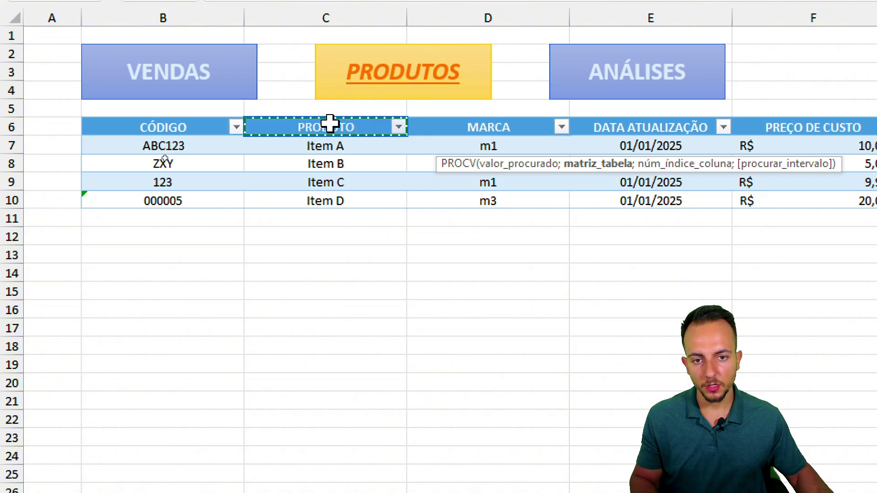
left_click_drag(332, 126, 328, 198)
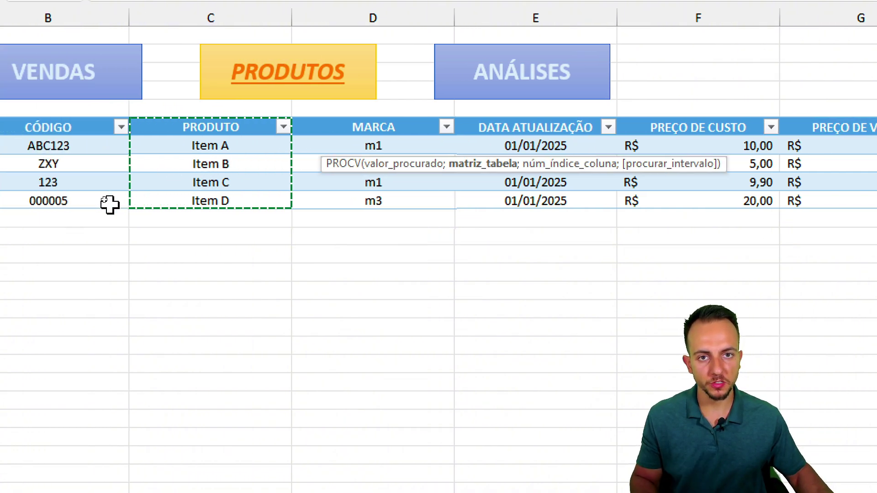
left_click_drag(342, 128, 876, 199)
left_click_drag(767, 200, 768, 201)
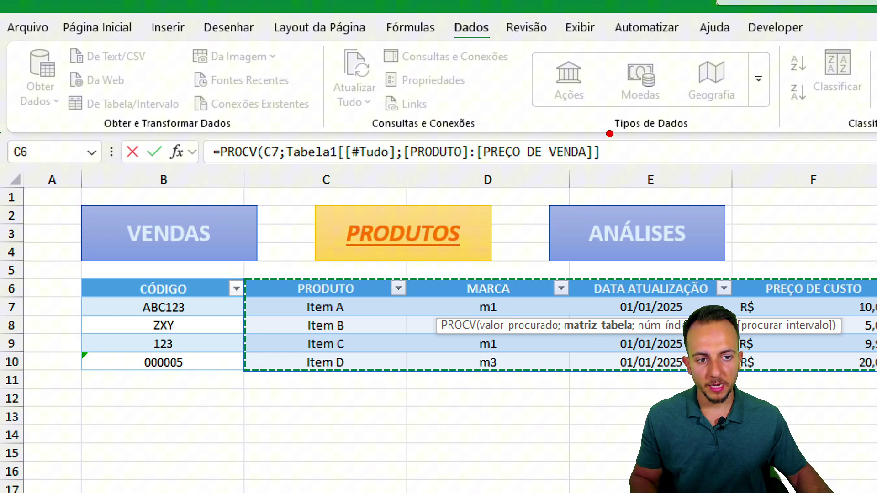
mouse_move(584, 128)
left_mouse_down()
mouse_move(675, 180)
mouse_move(484, 117)
left_mouse_up()
mouse_move(615, 136)
left_mouse_down()
mouse_move(663, 146)
mouse_move(648, 178)
left_mouse_up()
key("Escape")
left_click(638, 152)
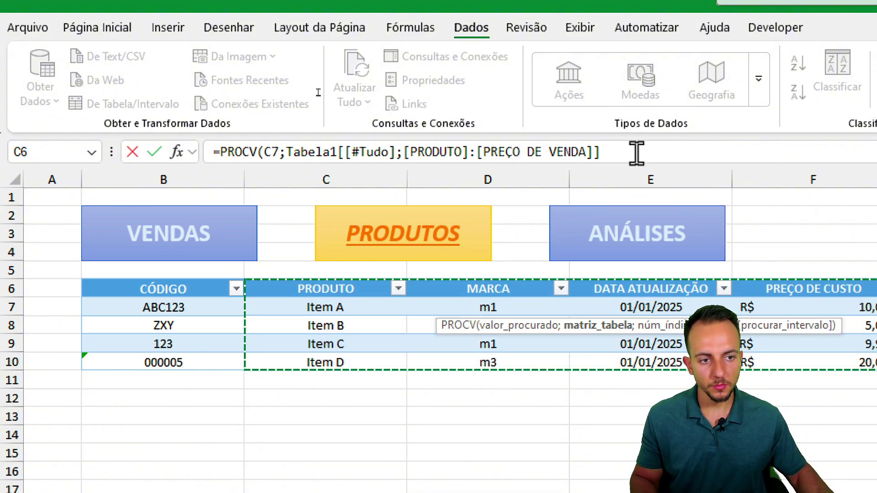
type(";")
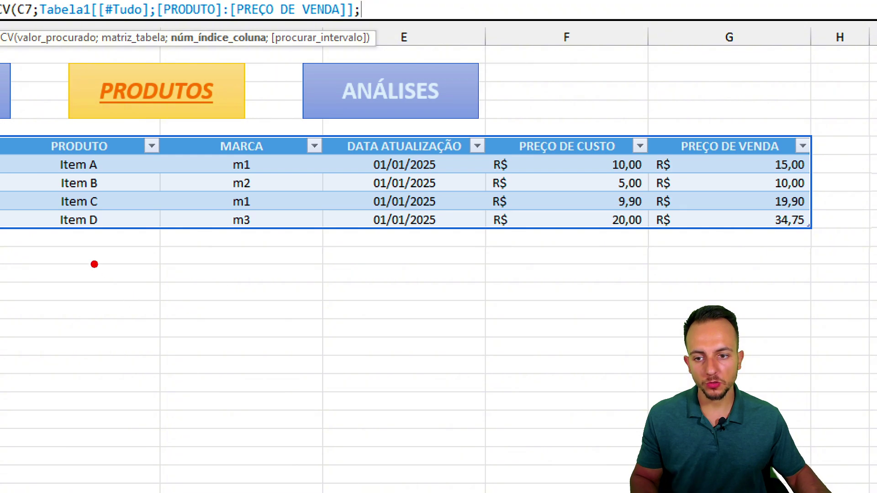
- Add column index 5 (PREÇO DE VENDA) to the PROCV and choose FALSO for exact matching
left_click_drag(87, 238, 86, 281)
left_click_drag(70, 302, 116, 280)
left_click_drag(197, 250, 284, 276)
mouse_move(376, 245)
left_mouse_down()
mouse_move(401, 243)
mouse_move(371, 306)
left_mouse_up()
mouse_move(547, 234)
left_mouse_down()
mouse_move(585, 267)
mouse_move(546, 319)
left_mouse_up()
left_click_drag(717, 233, 687, 283)
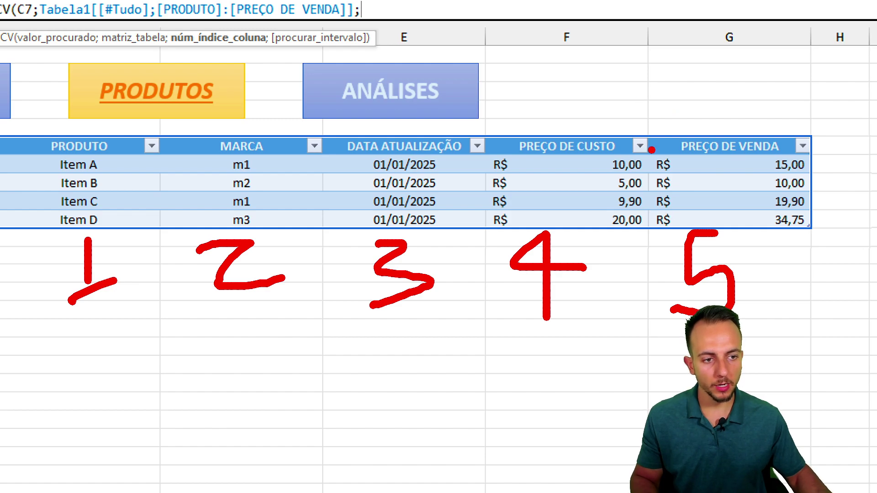
mouse_move(635, 87)
left_mouse_down()
mouse_move(708, 255)
mouse_move(820, 351)
left_mouse_up()
left_click_drag(660, 171, 774, 158)
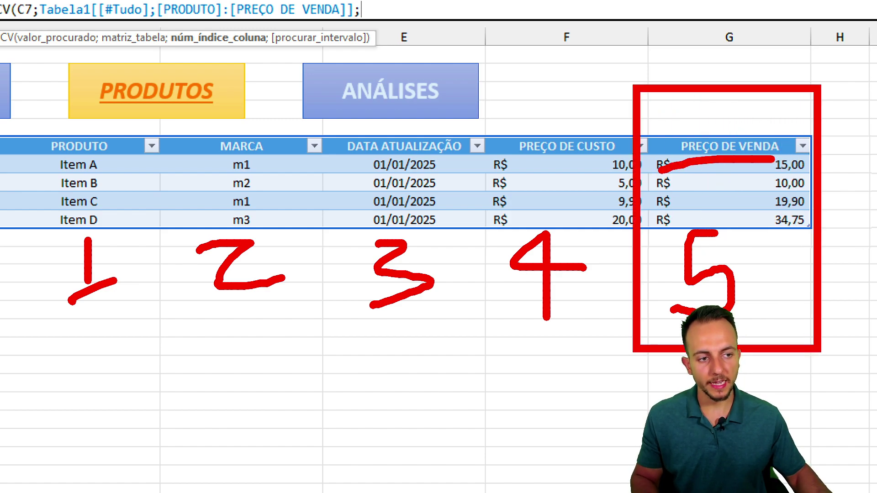
key("Escape")
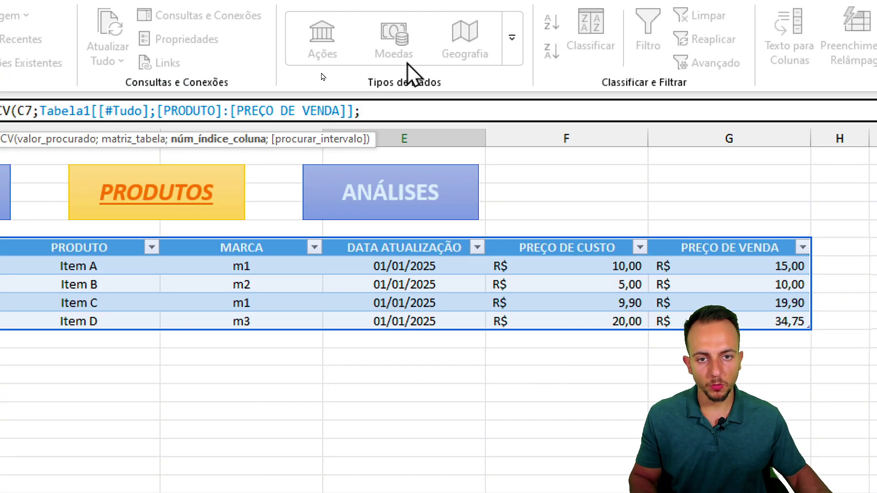
key("ctrl+2")
mouse_move(406, 72)
left_mouse_down()
mouse_move(389, 139)
mouse_move(346, 111)
left_mouse_up()
key("Escape")
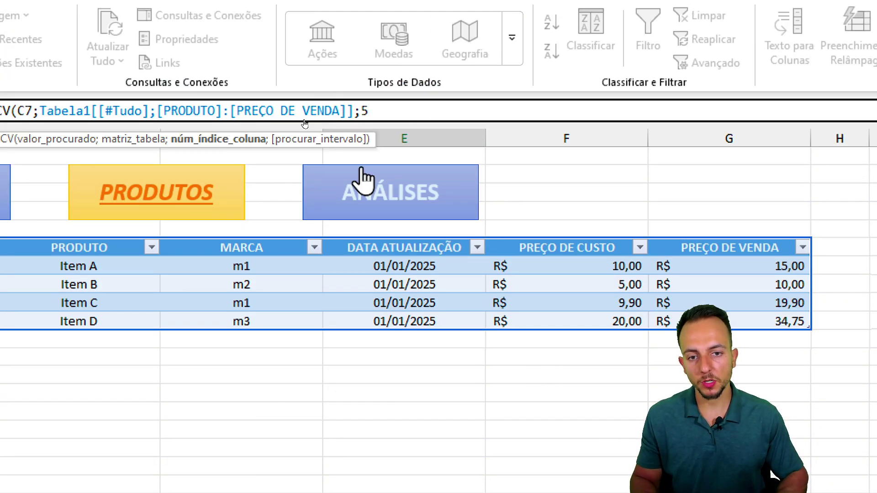
type(";")
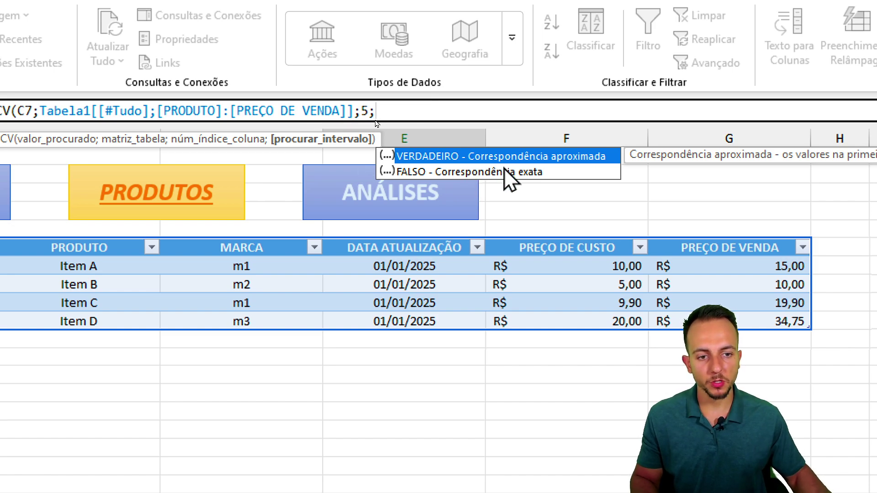
left_click(509, 173)
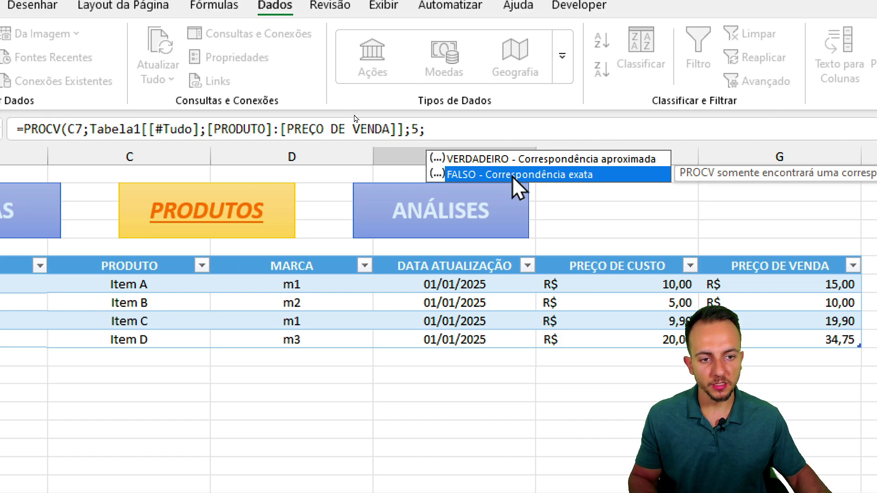
- Insert FALSO and commit the PROCV formula so E7 shows 10 for Item B
double_click(511, 176)
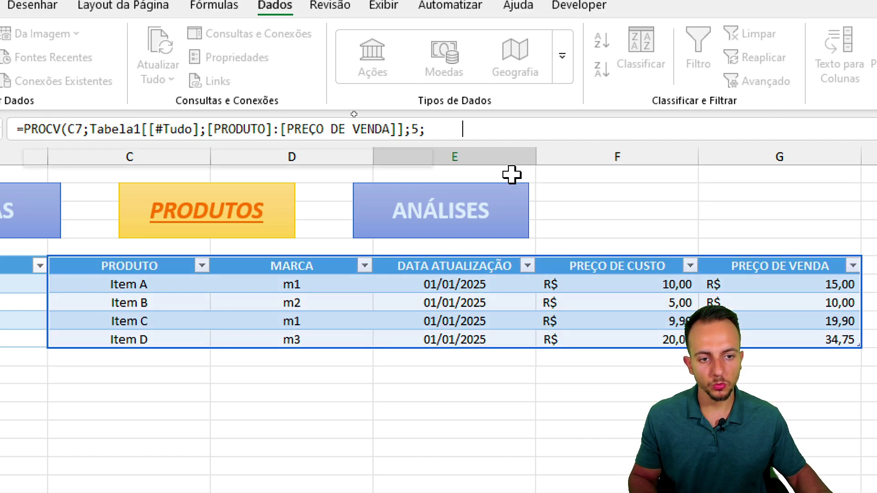
key("Return")
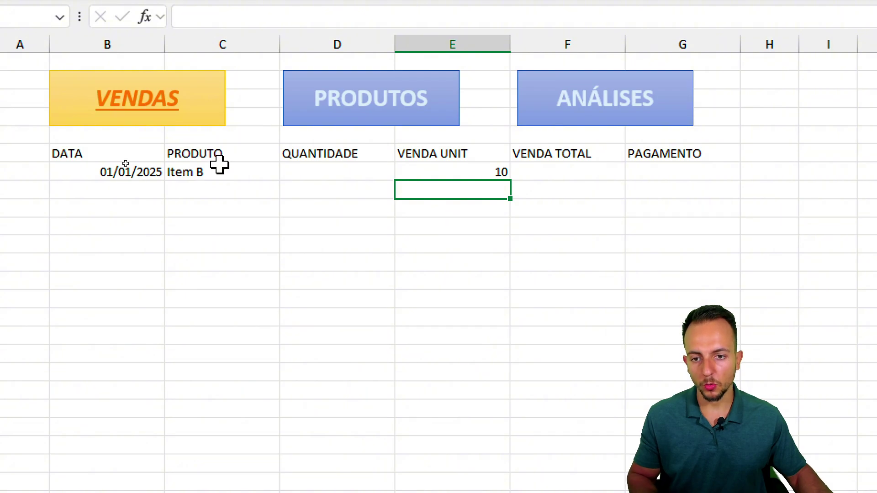
left_click_drag(221, 159, 185, 158)
mouse_move(238, 208)
left_mouse_down()
mouse_move(470, 212)
mouse_move(449, 199)
left_mouse_up()
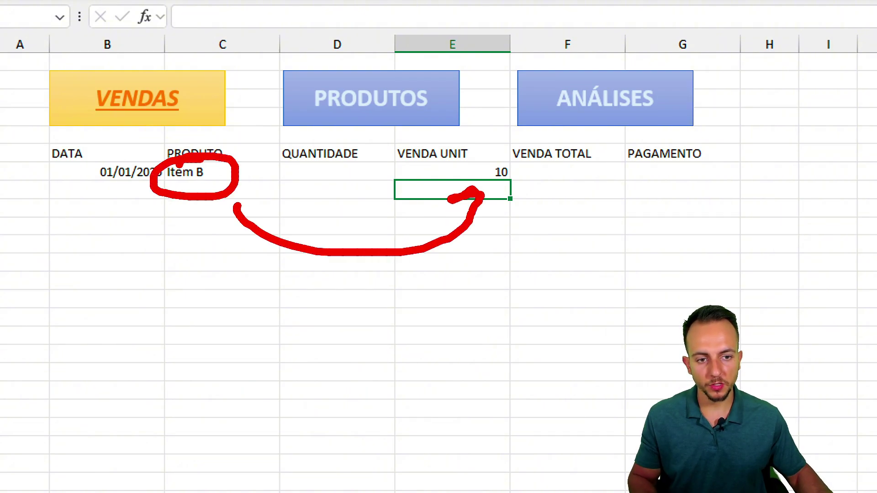
key("Escape")
- Test the lookup by switching C7 through Item C, D and A, then back to Item B
left_click(270, 173)
left_click(288, 171)
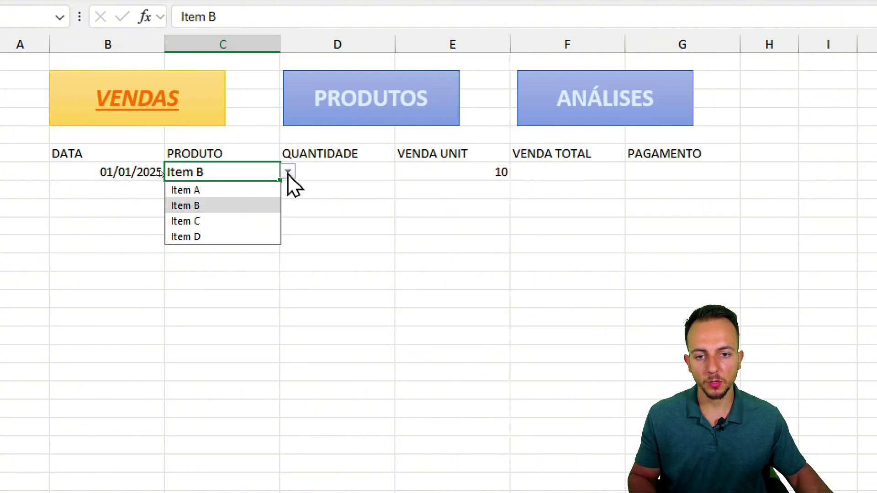
left_click(222, 221)
key("alt+Down")
key("Down")
key("Return")
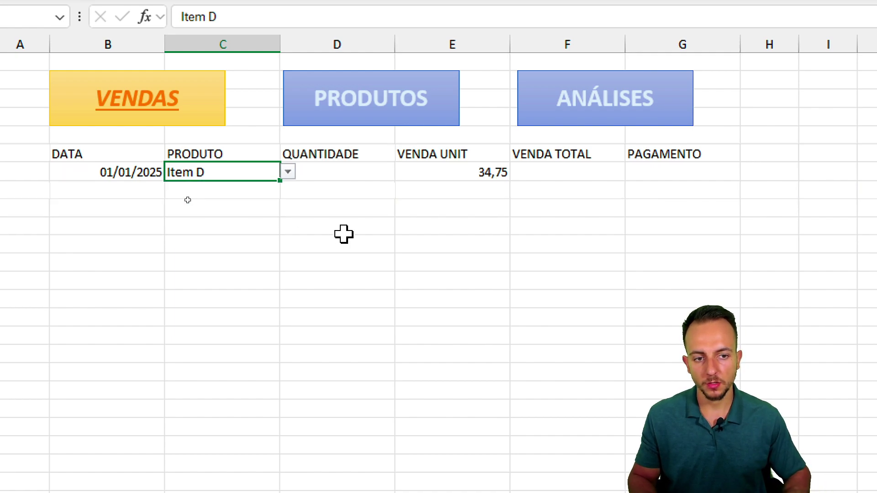
key("alt+Down")
key("Up")
key("Up")
key("Up")
key("Return")
key("alt+Down")
key("Down")
key("Return")
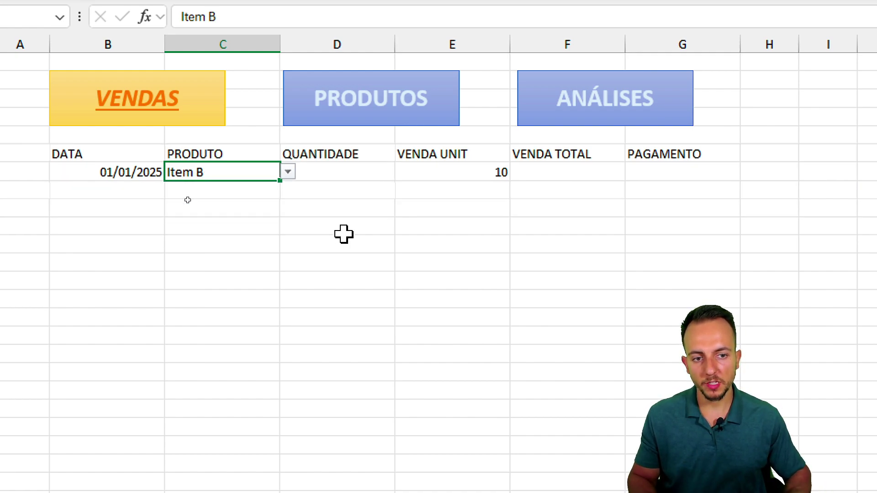
scroll(768, 263, "right", 2)
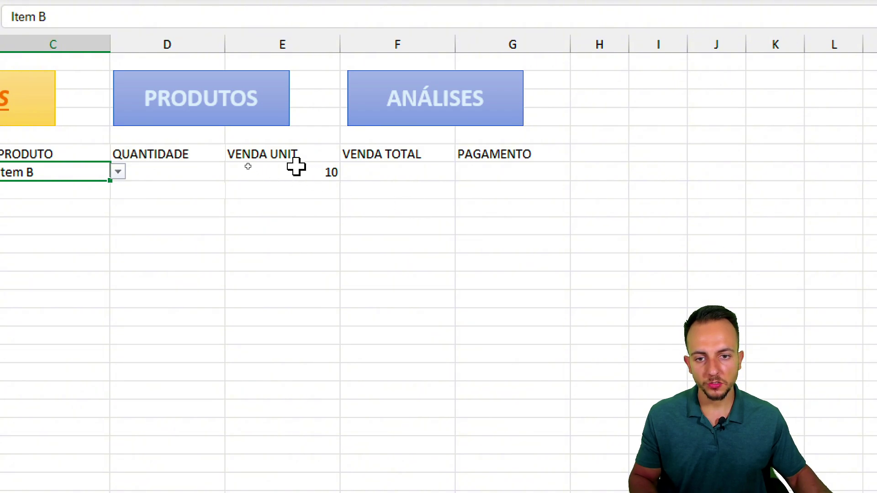
left_click_drag(294, 167, 353, 169)
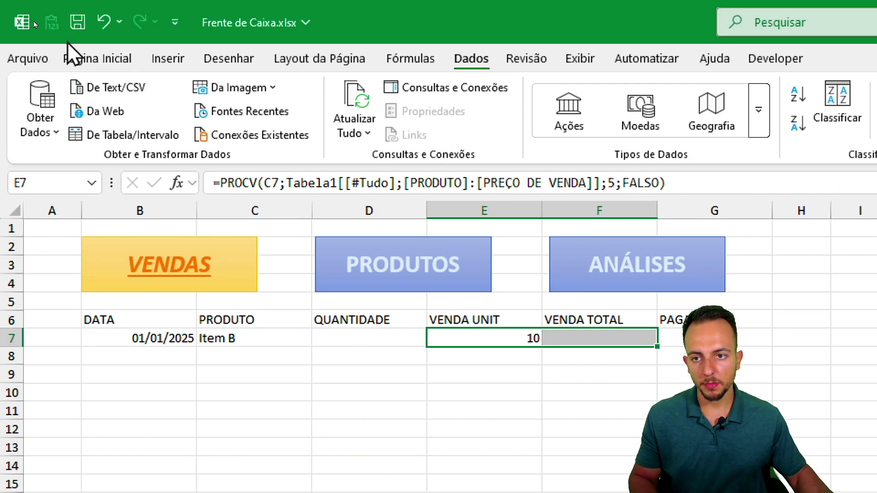
- Apply Contábil currency format to E7:F7 so the unit price reads R$ 10,00
left_click(76, 58)
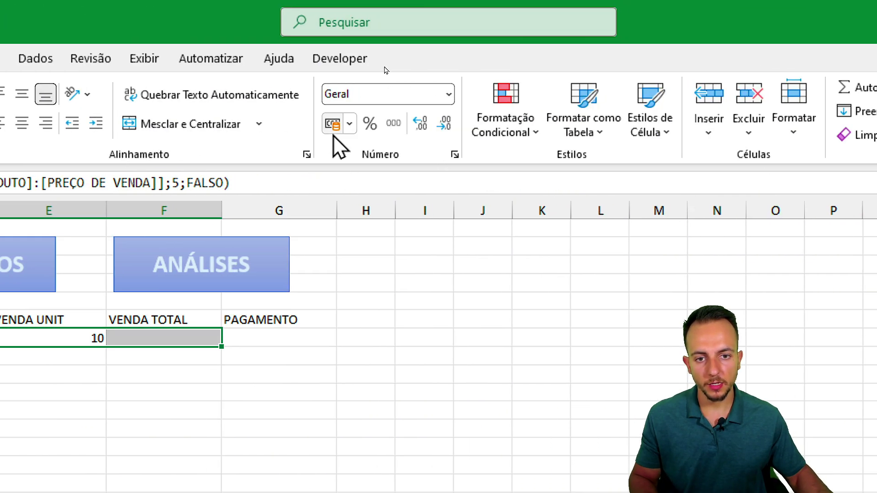
left_click(768, 123)
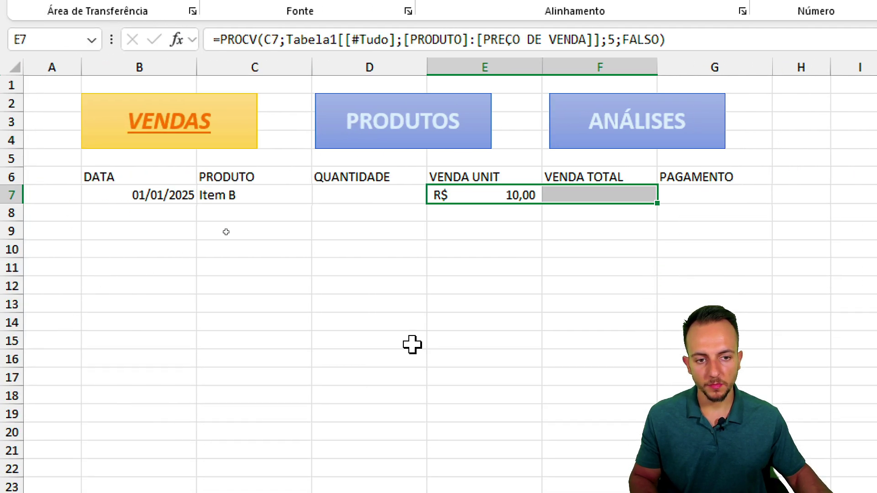
left_click_drag(607, 168, 536, 165)
key("Escape")
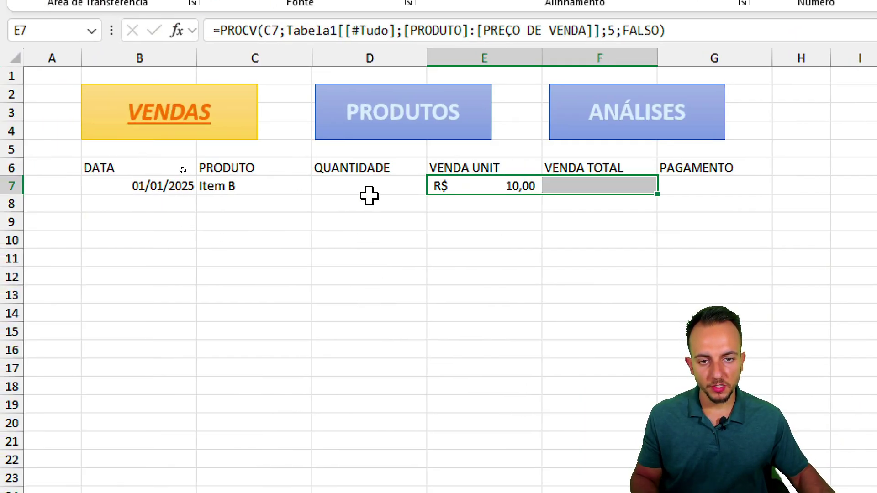
left_click(369, 189)
left_click_drag(264, 172, 264, 204)
left_click(354, 174)
left_click(357, 183)
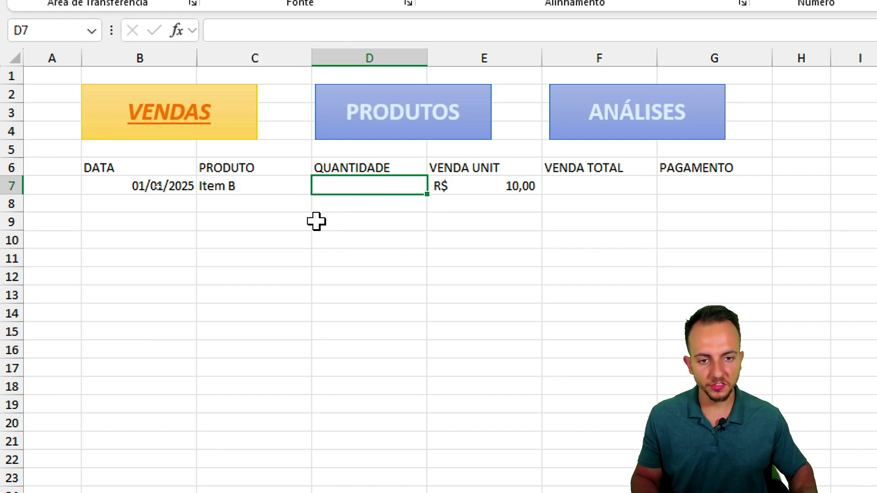
- Enter quantity 3 in D7 and set F7 to =D7*E7, giving R$ 30,00
type("3")
key("Return")
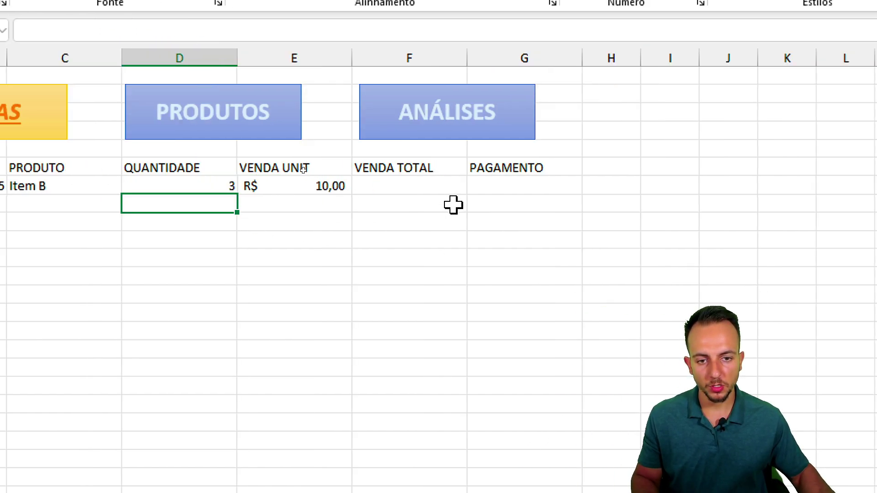
left_click(506, 186)
left_click(406, 185)
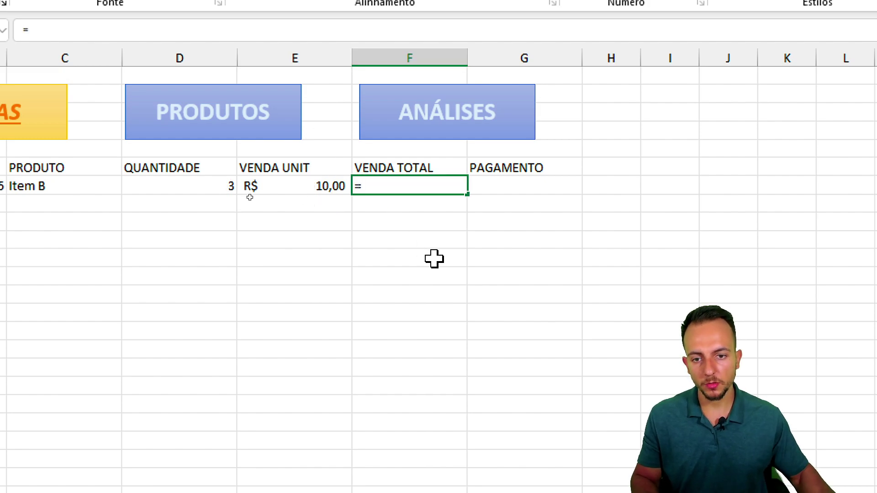
left_click(225, 189)
type("*")
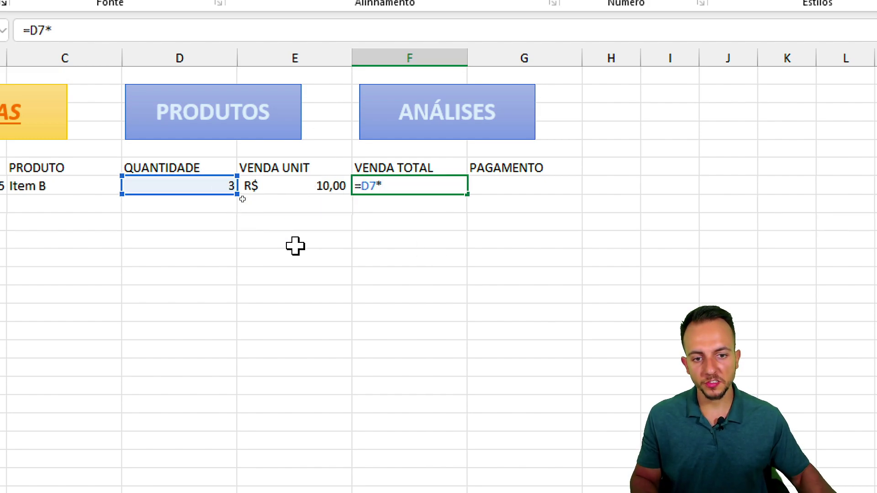
left_click(305, 187)
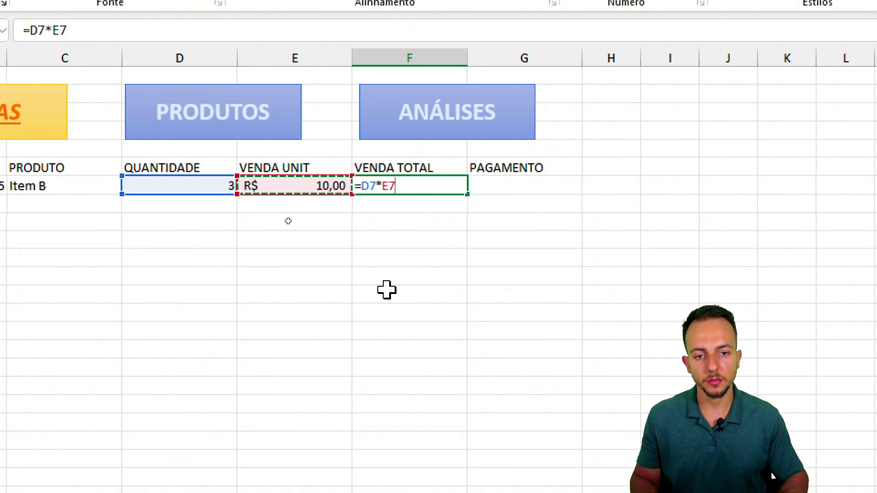
key("Return")
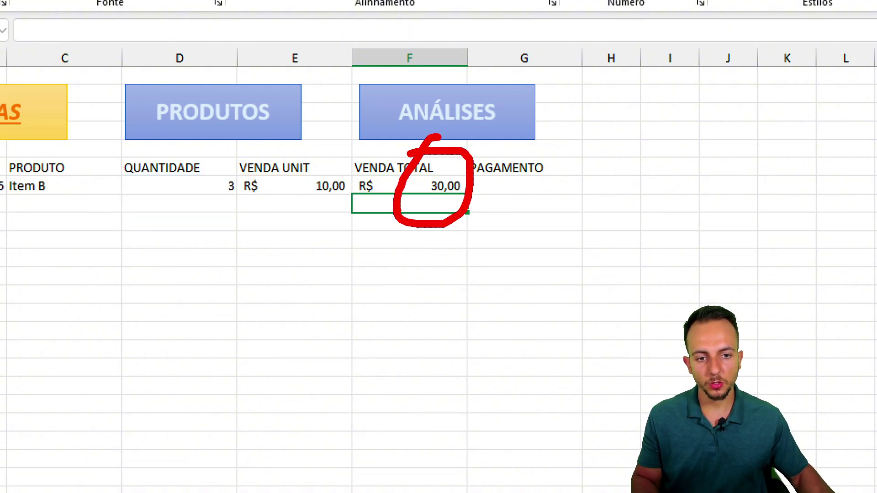
left_click(548, 182)
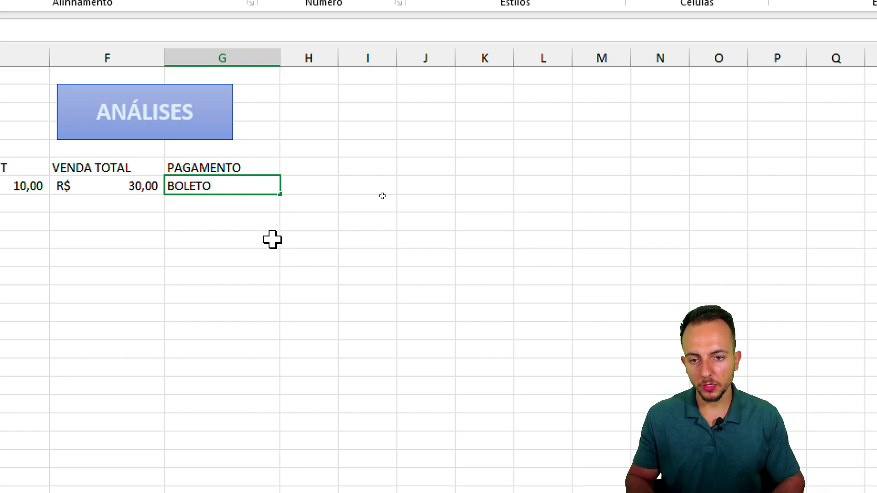
- Try and cancel BOLETO, CA and DINHEIRO in G7, then open Validação de Dados for it
type("BOLETO")
key("Escape")
type("CA")
key("BackSpace")
key("Escape")
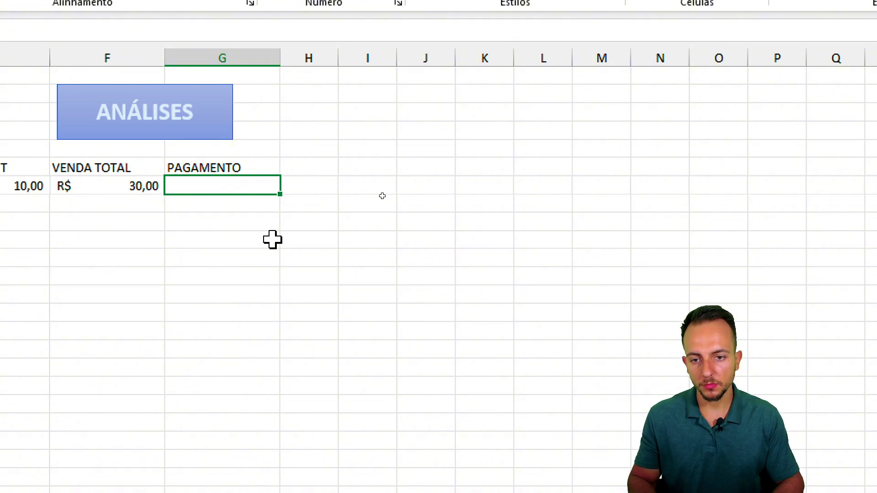
type("DINHEIRO")
key("Escape")
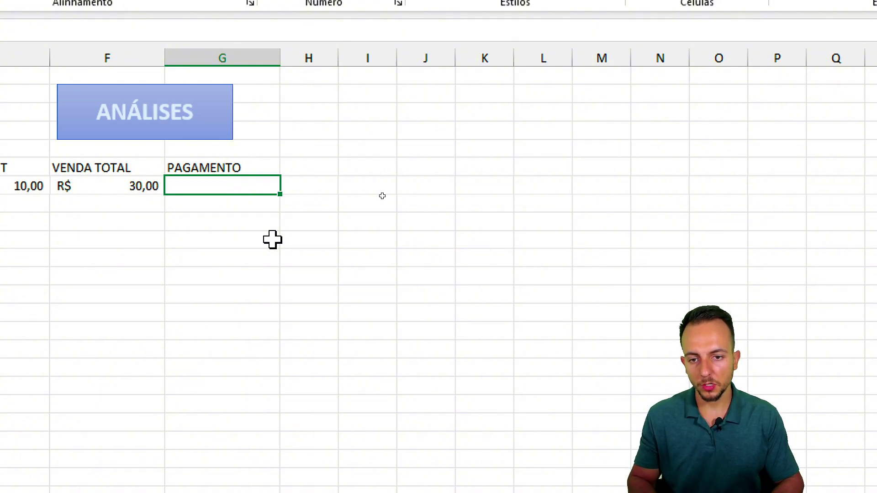
key("Escape")
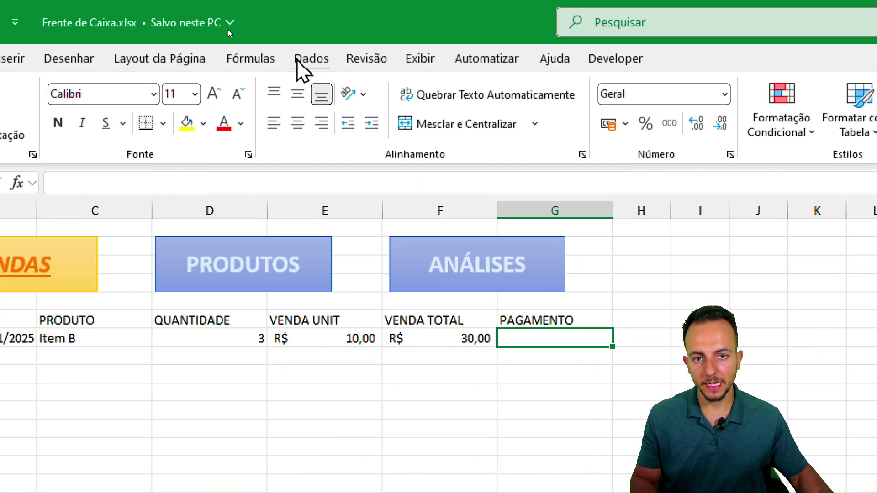
left_click(298, 62)
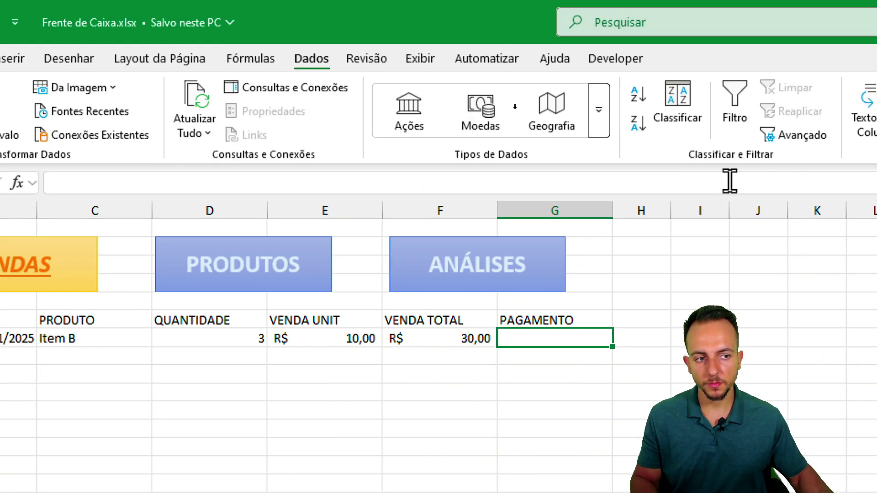
left_click(695, 108)
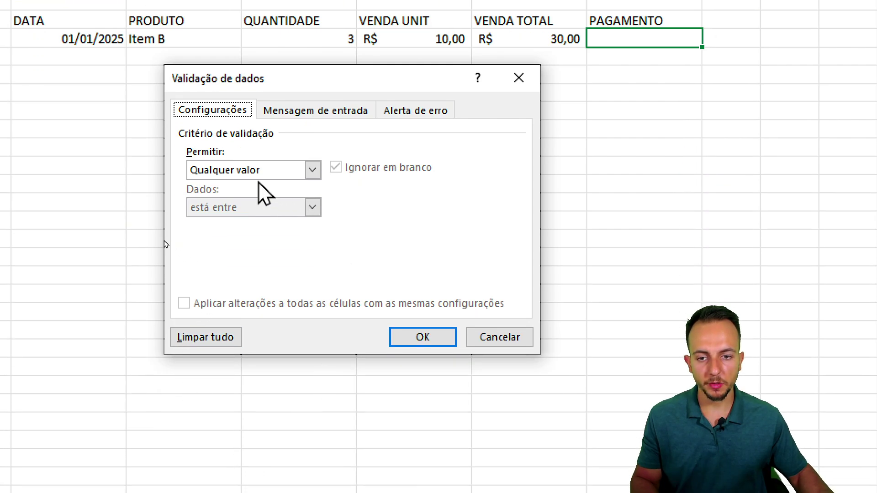
- Restrict G7 to a validation list: BOLETO;PIX;DINHEIRO;CRÉDITO;DÉBITO
left_click(283, 173)
left_click(235, 222)
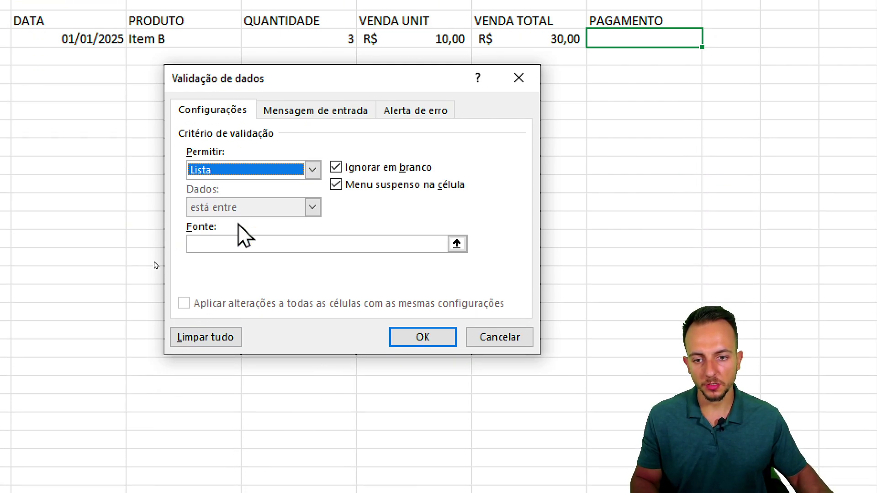
left_click(227, 242)
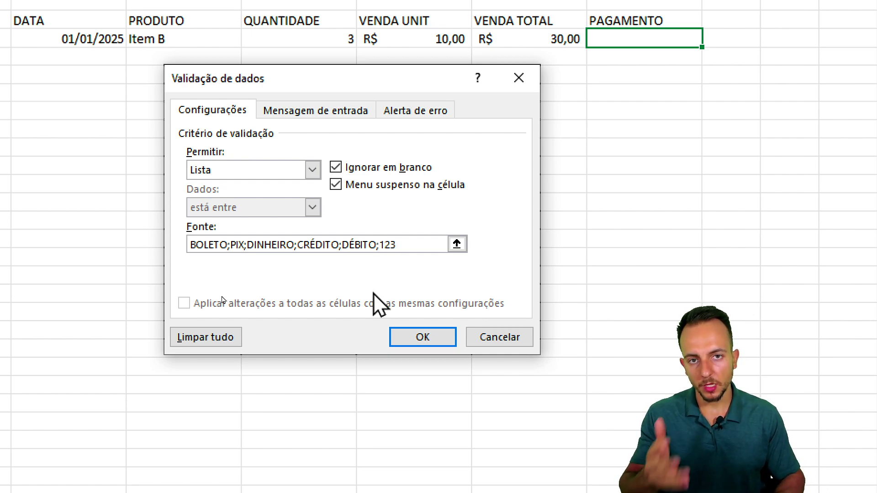
key("BackSpace")
key("BackSpace")
key("BackSpace")
key("BackSpace")
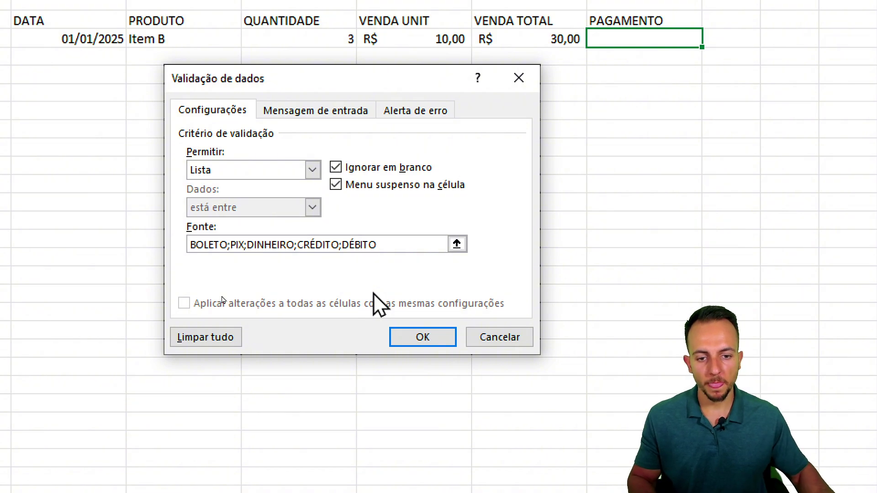
left_click(396, 341)
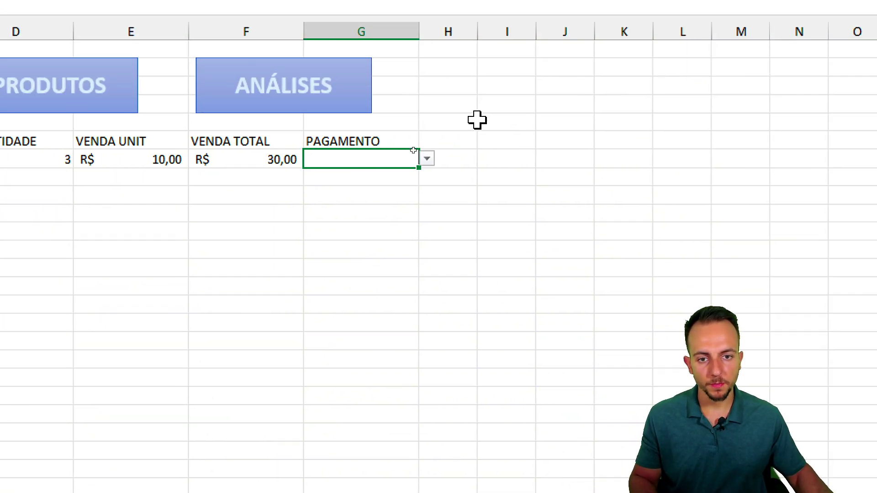
- Set the PAGAMENTO cell G7 to DÉBITO from its dropdown
left_click(427, 159)
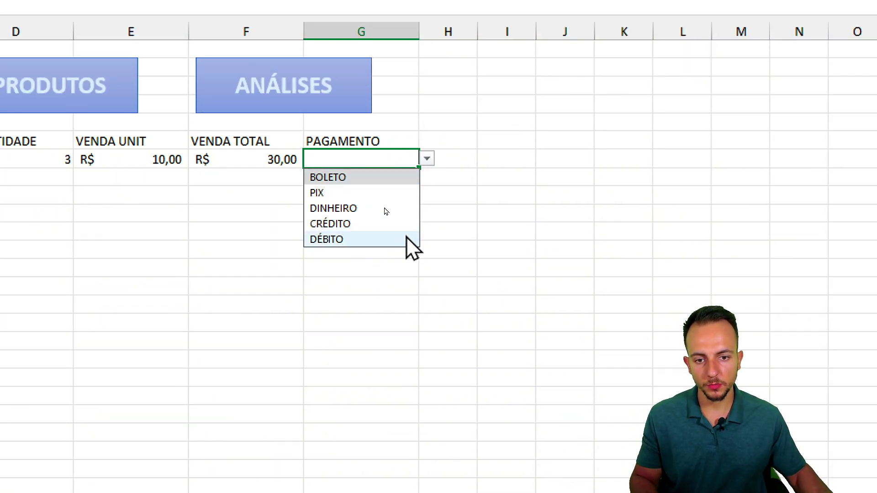
left_click(341, 240)
left_click(339, 231)
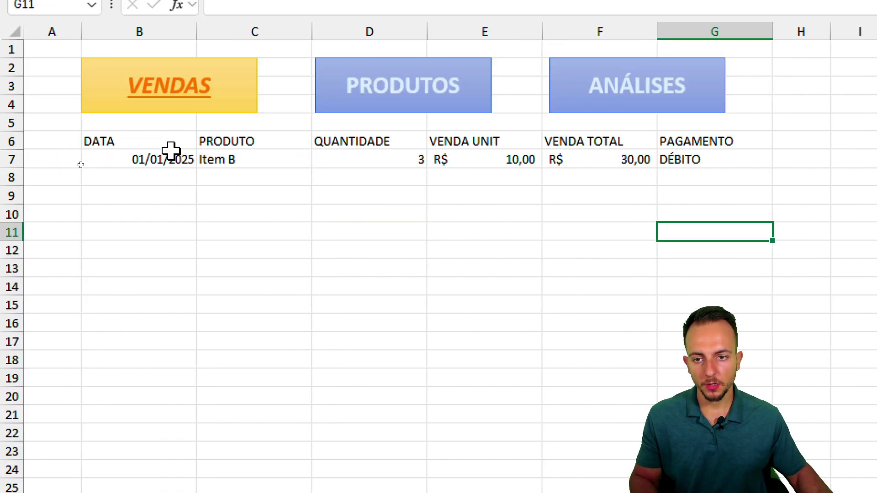
- Centre the contents of B6:G7 both vertically and horizontally
left_click_drag(172, 151, 661, 160)
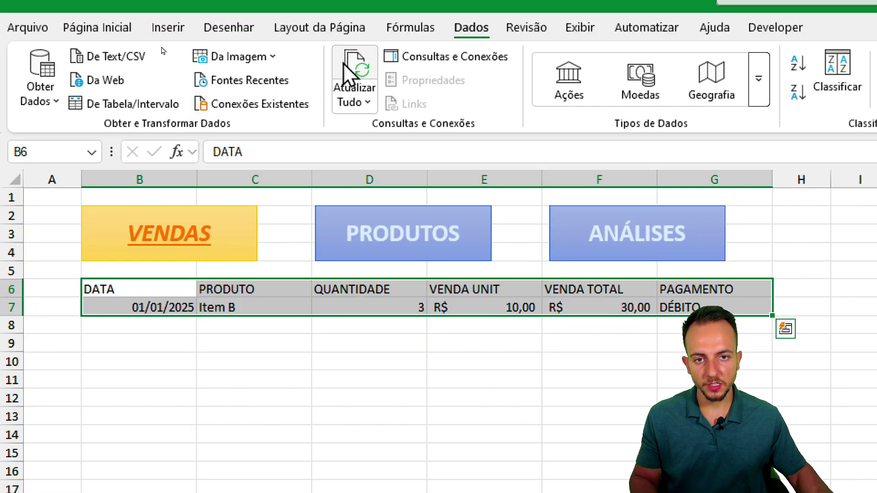
left_click(131, 60)
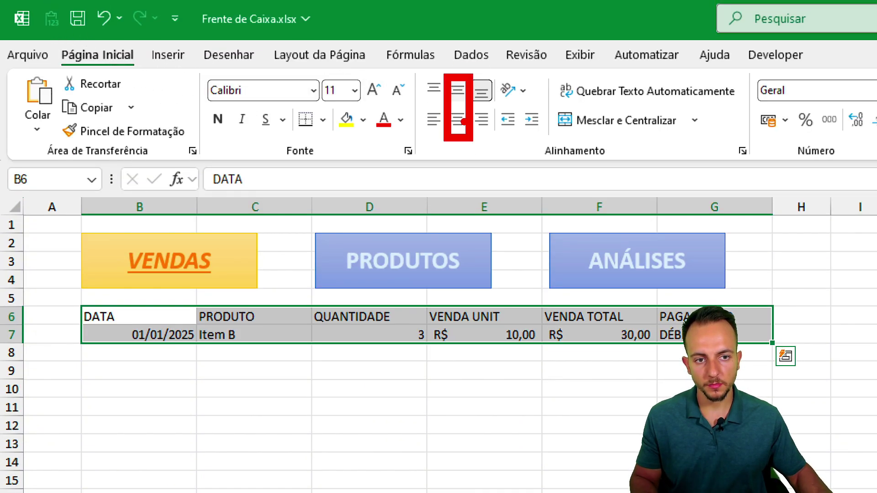
left_click(460, 93)
left_click(459, 121)
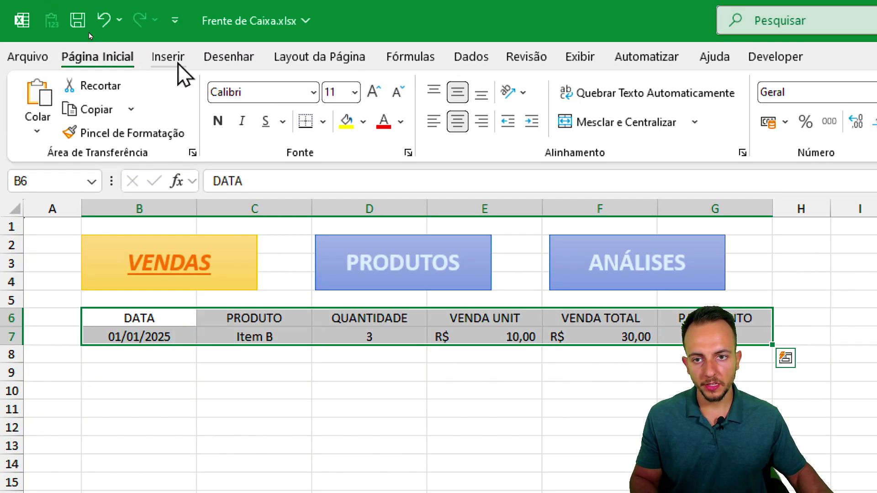
- Convert B6:G7 into an Excel table with a green medium table style
left_click(178, 63)
left_click(189, 84)
left_click(395, 446)
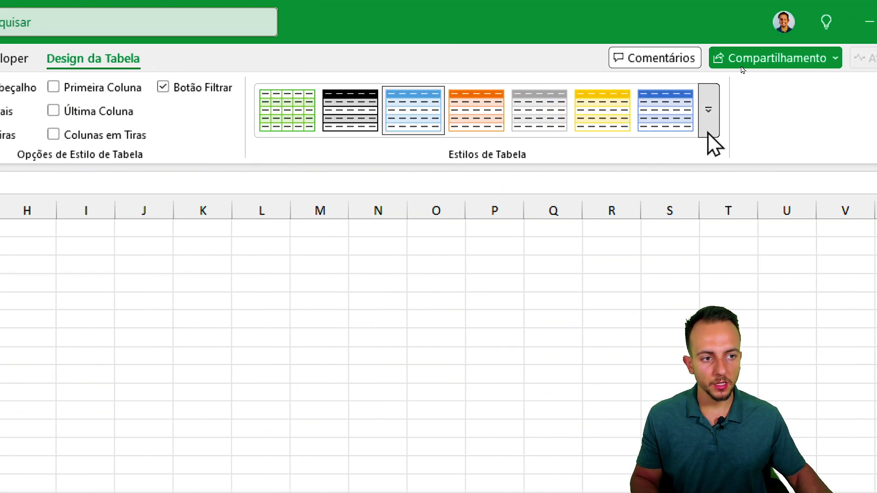
left_click(708, 129)
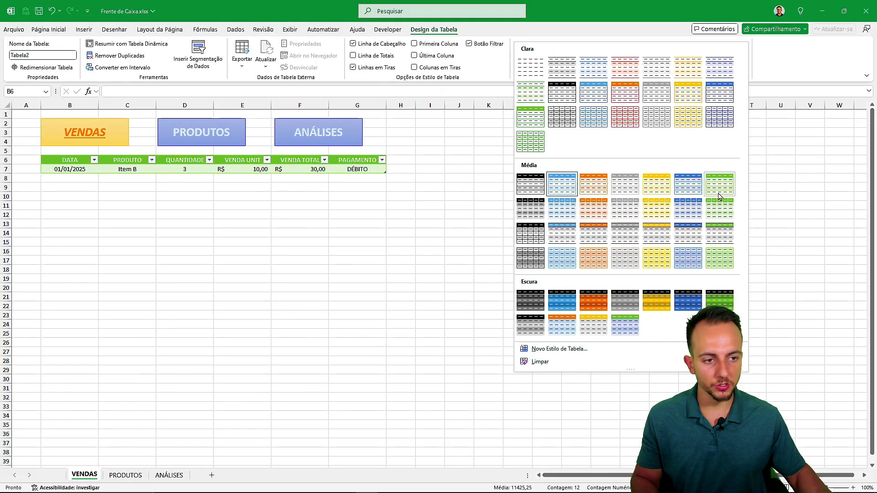
left_click(663, 351)
left_click(444, 234)
- Switch between the VENDAS and PRODUTOS sheets, ending on the ANÁLISES sheet
left_click(176, 141)
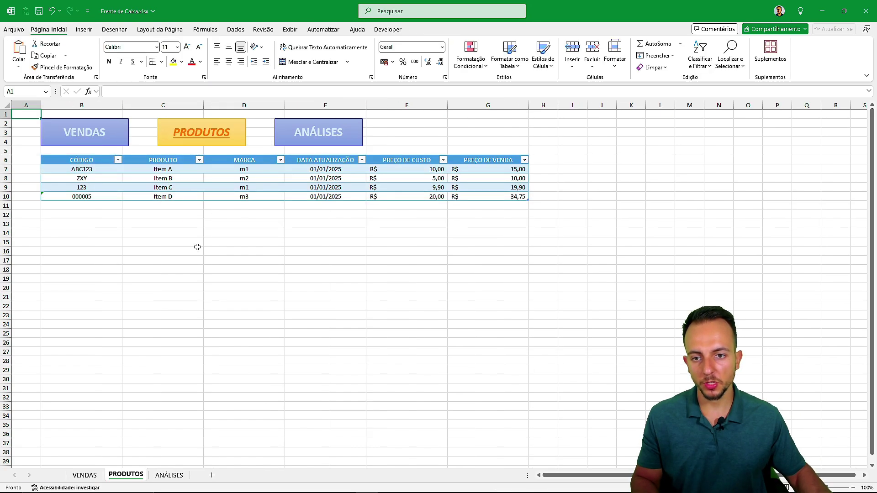
left_click(100, 134)
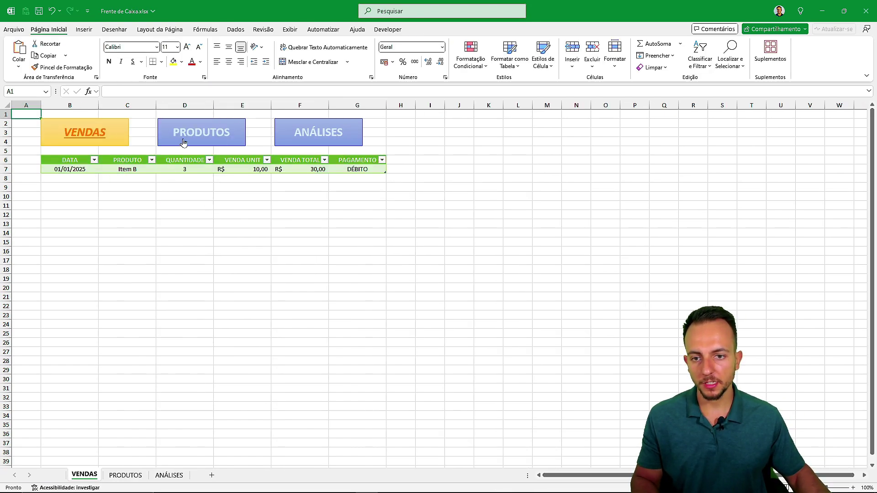
left_click(183, 141)
left_click(114, 144)
left_click(201, 146)
left_click(119, 136)
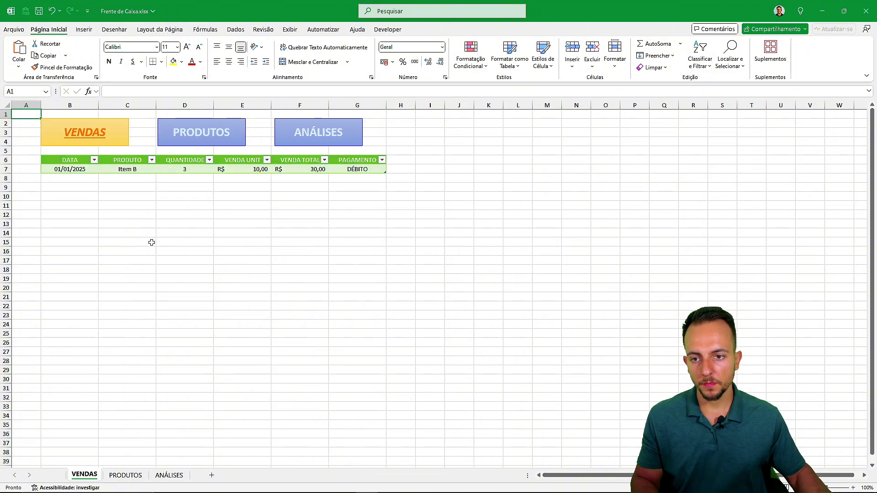
left_click(206, 141)
left_click(297, 133)
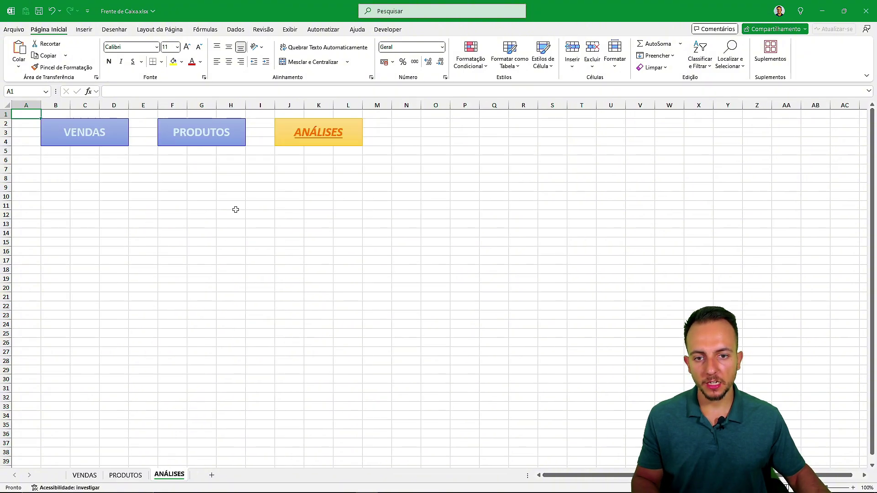
- Save the workbook with Ctrl+S and end on the VENDAS sheet
left_click(83, 160)
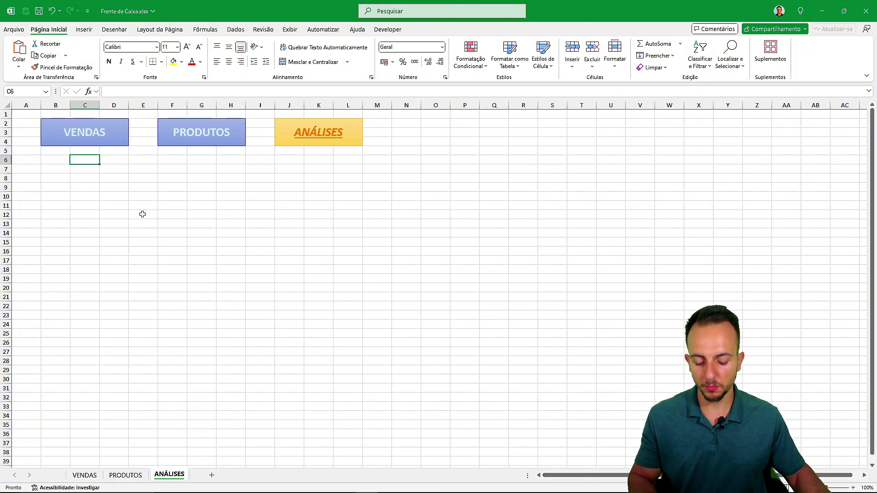
key("ctrl+s")
left_click(114, 139)
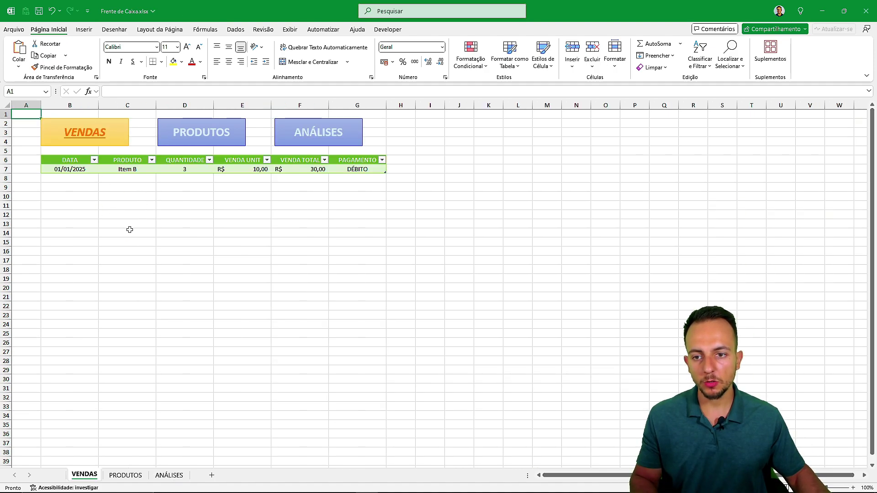
left_click(171, 144)
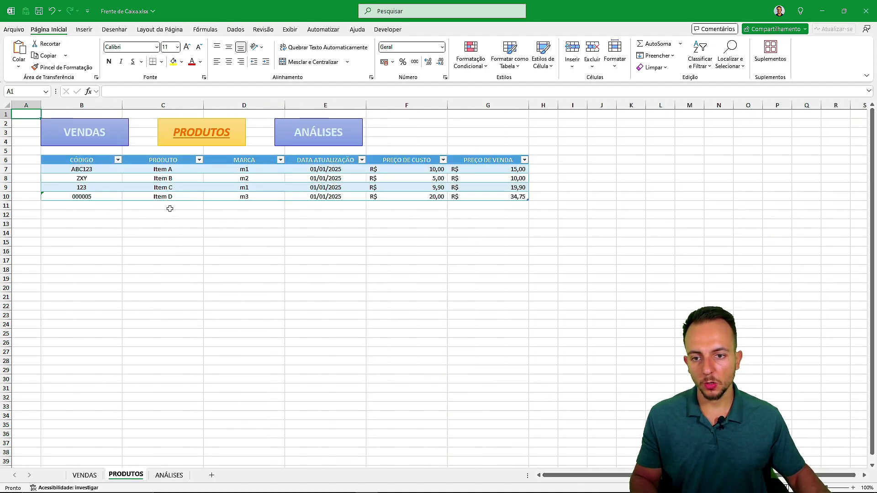
left_click(114, 139)
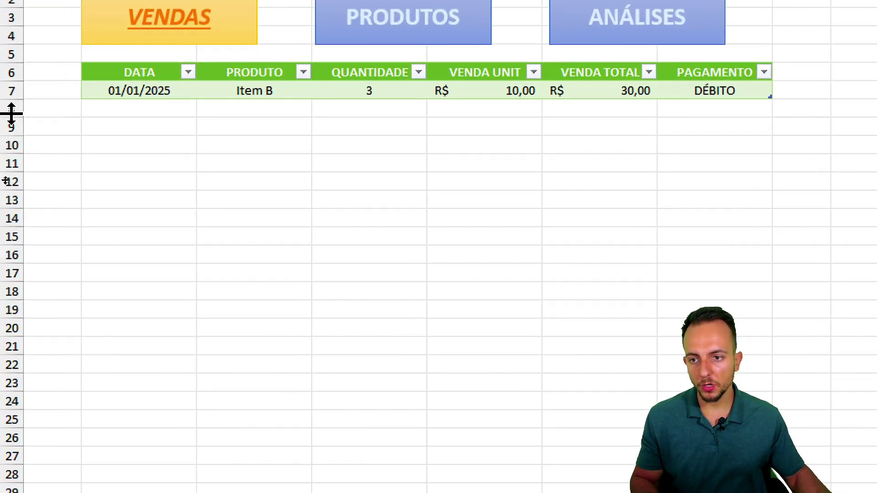
- Add a 02/01/2025 sale in row 8: Item A, quantity 1, paid by CRÉDITO
left_click_drag(6, 110, 35, 327)
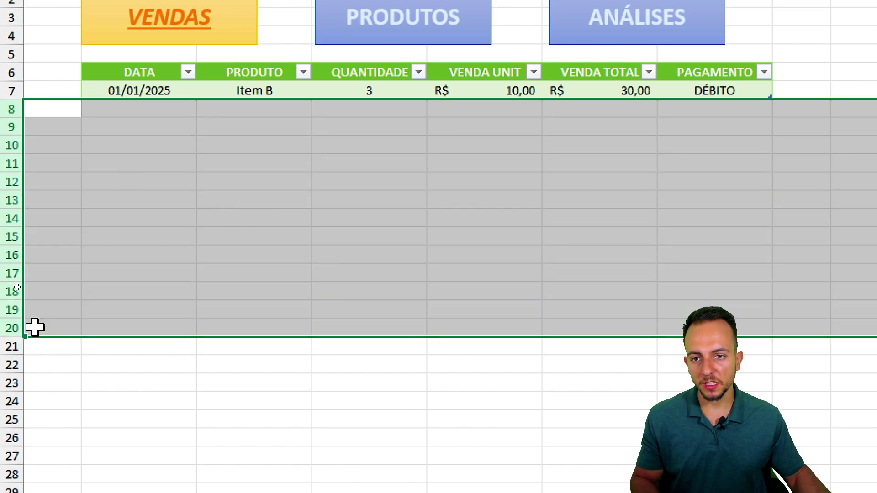
left_click(160, 112)
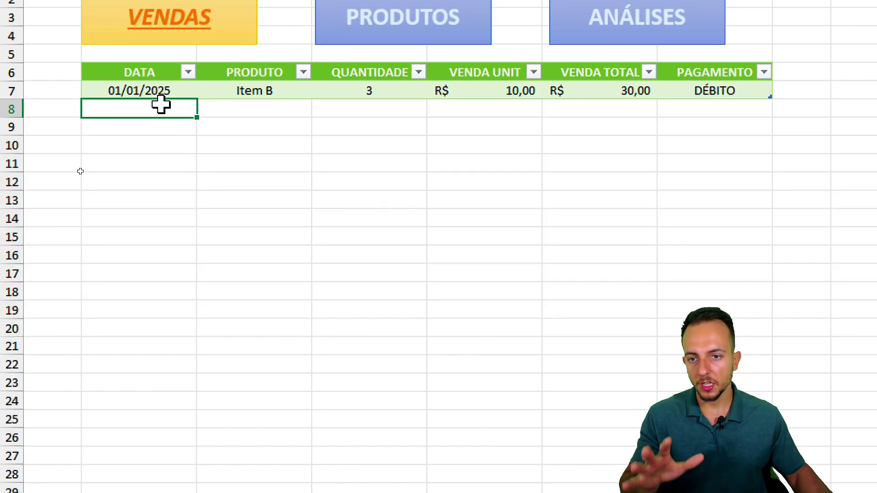
type("01/")
key("BackSpace")
key("BackSpace")
type("2/01/2025")
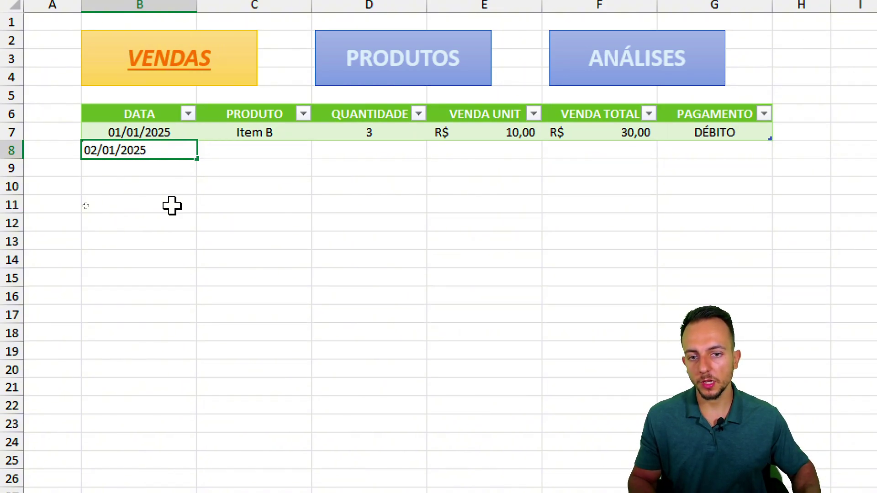
key("Return")
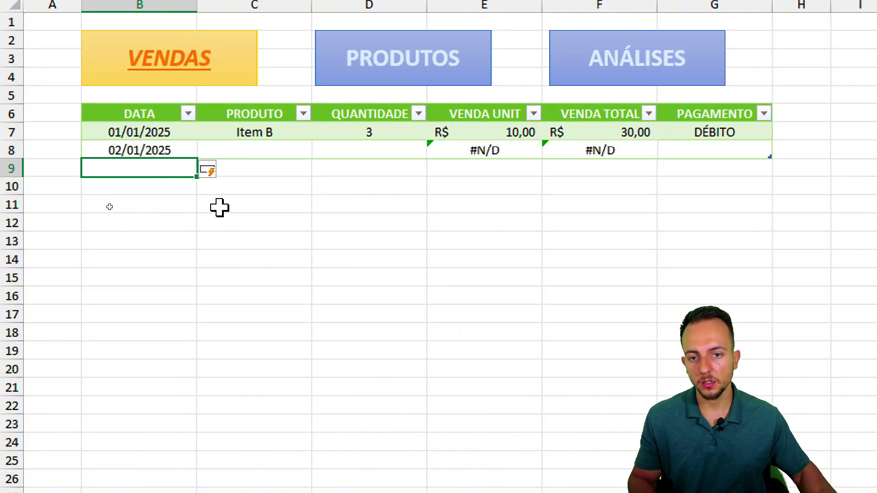
left_click(286, 152)
left_click(320, 150)
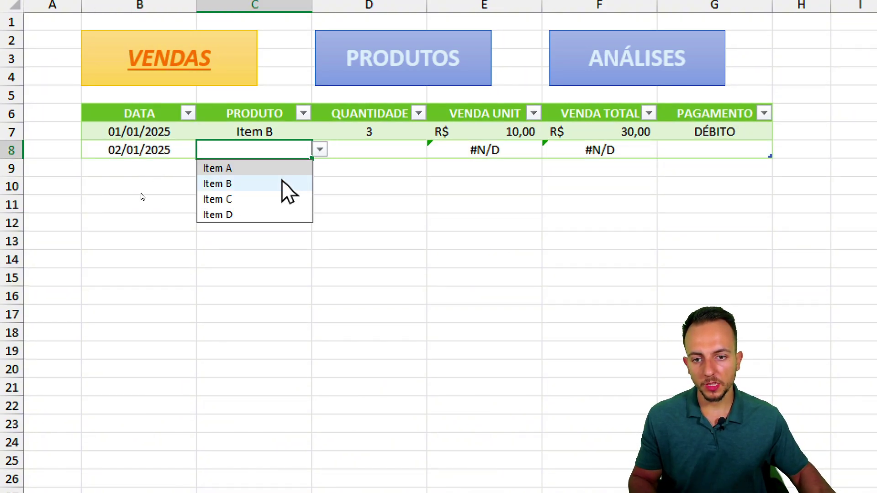
left_click(285, 169)
left_click(363, 153)
type("1")
left_click(402, 204)
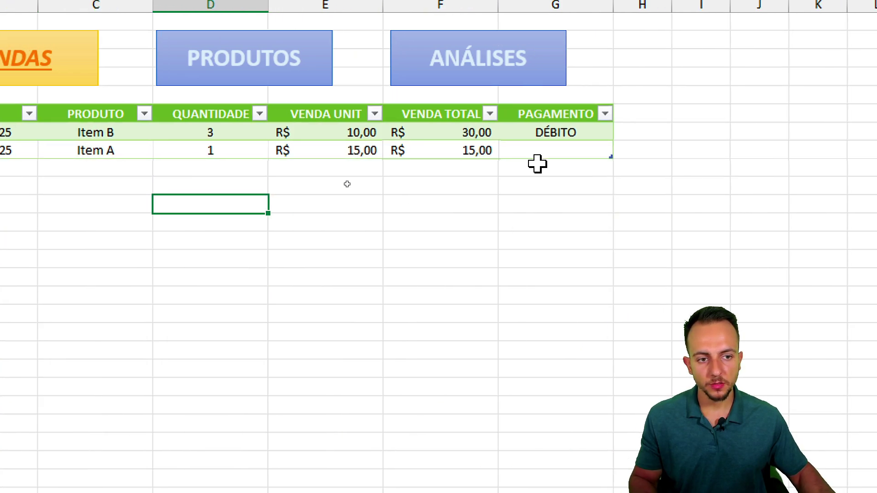
left_click(637, 151)
left_click(726, 150)
left_click(555, 214)
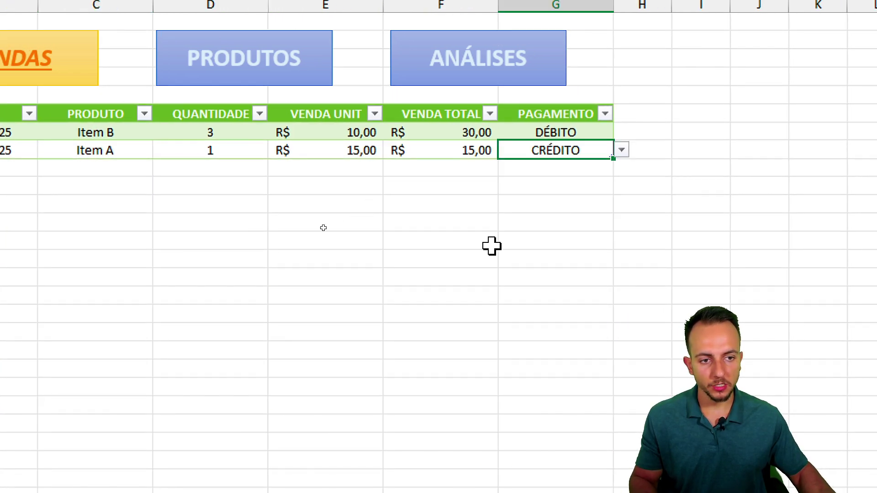
- Add another 02/01/2025 sale in row 9: Item C, quantity 5, paid by PIX
left_click(157, 172)
key("ctrl+d")
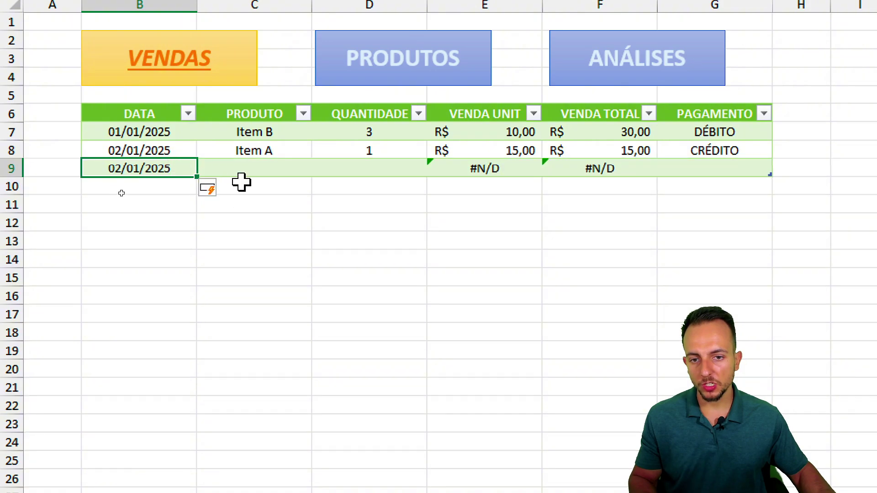
left_click(254, 172)
left_click(320, 168)
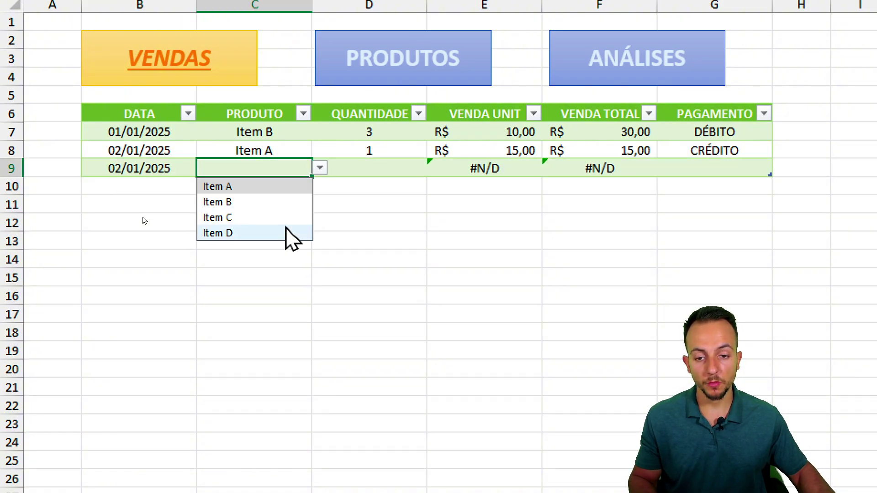
left_click(270, 218)
left_click(385, 167)
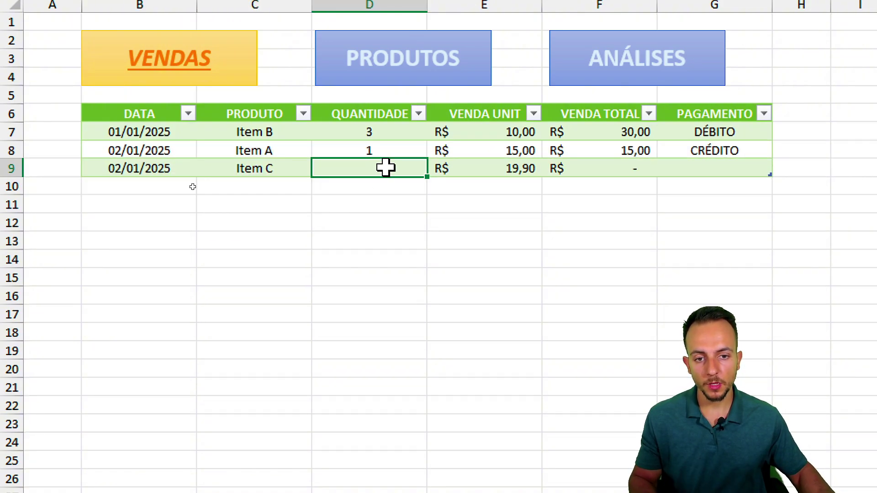
type("5")
key("Return")
scroll(416, 227, "right", 2)
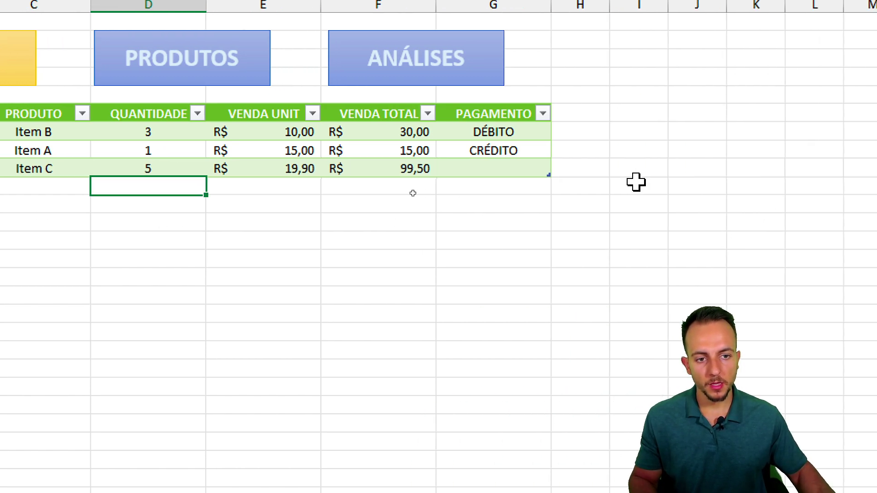
left_click(526, 168)
left_click(561, 168)
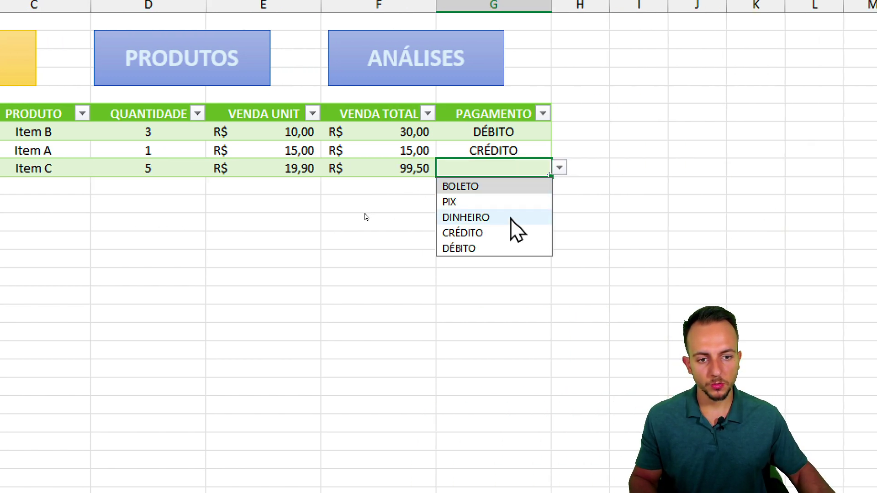
left_click(505, 201)
left_click(497, 239)
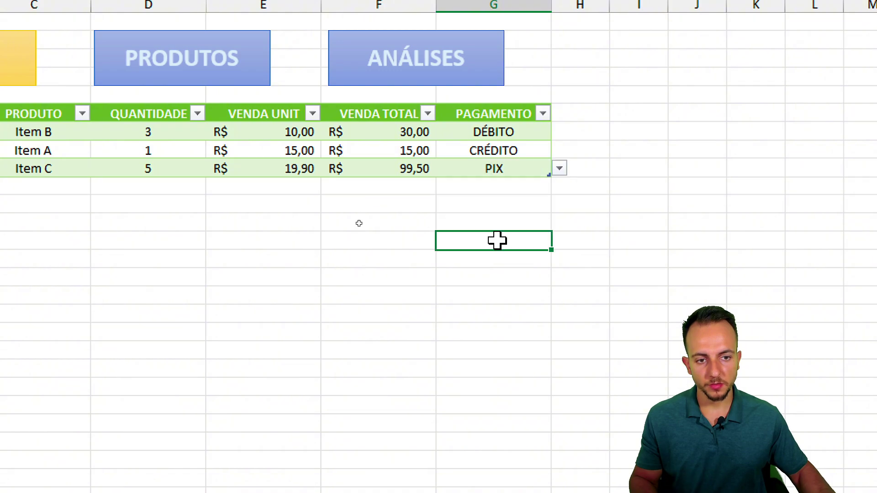
left_click_drag(125, 191, 111, 300)
left_click(167, 173)
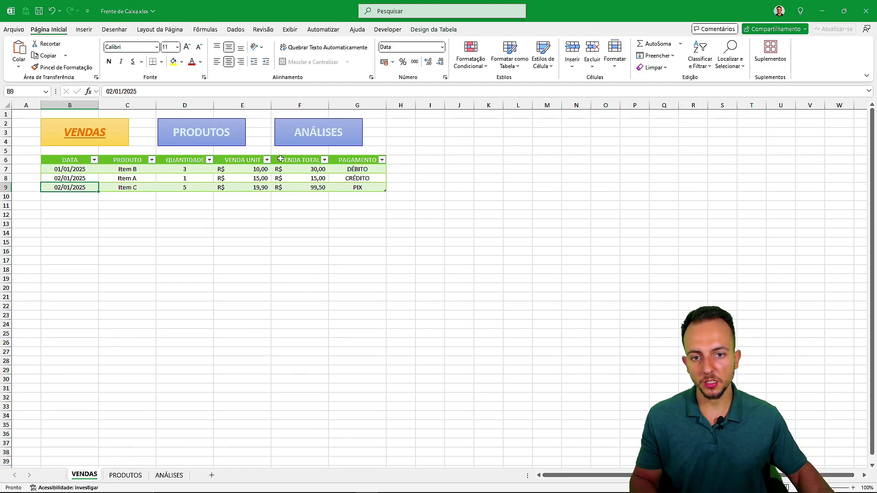
- Visit ANÁLISES, then return to VENDAS, now filled with sales from 01/01/2025 to 17/01/2025
left_click(290, 143)
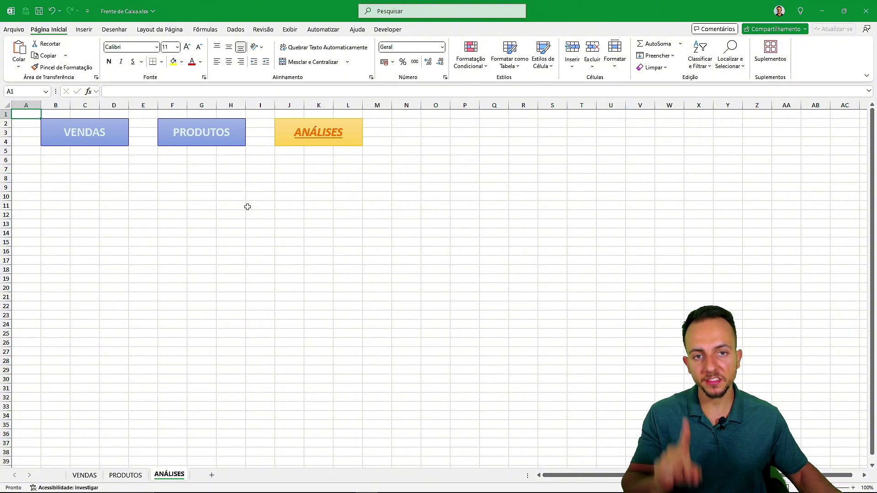
left_click(105, 130)
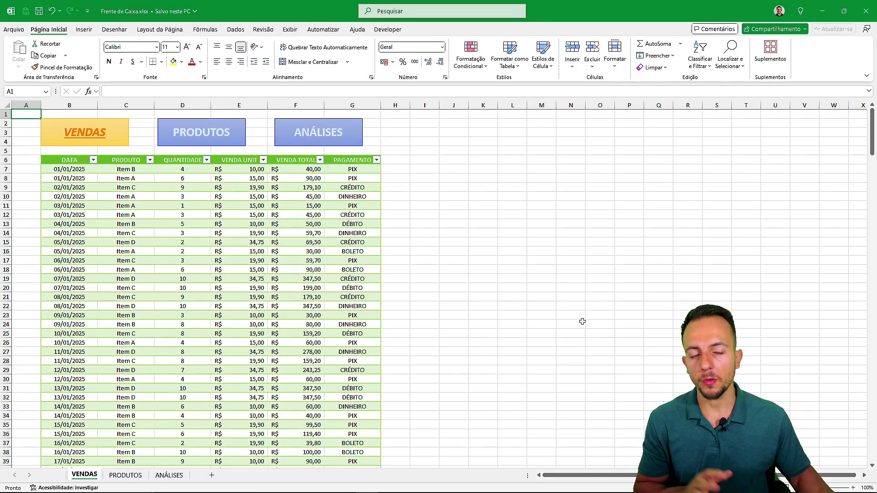
scroll(161, 207, "down", 12)
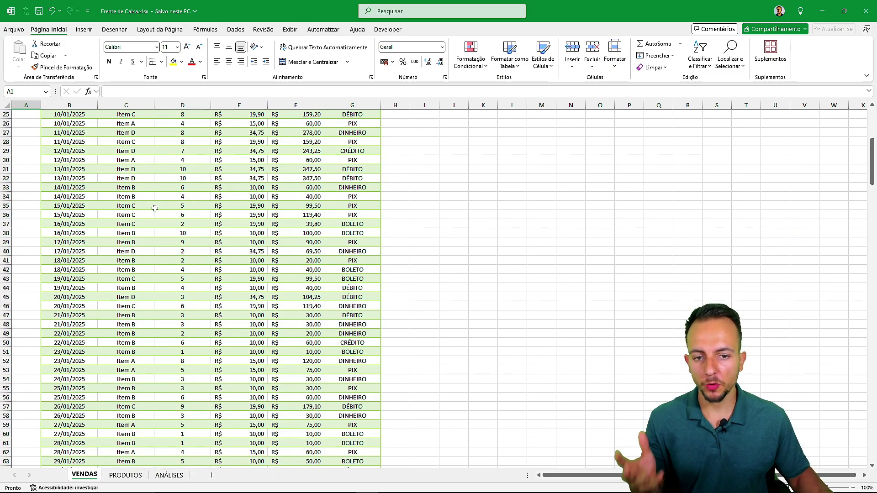
scroll(154, 209, "up", 11)
scroll(23, 164, "up", 1)
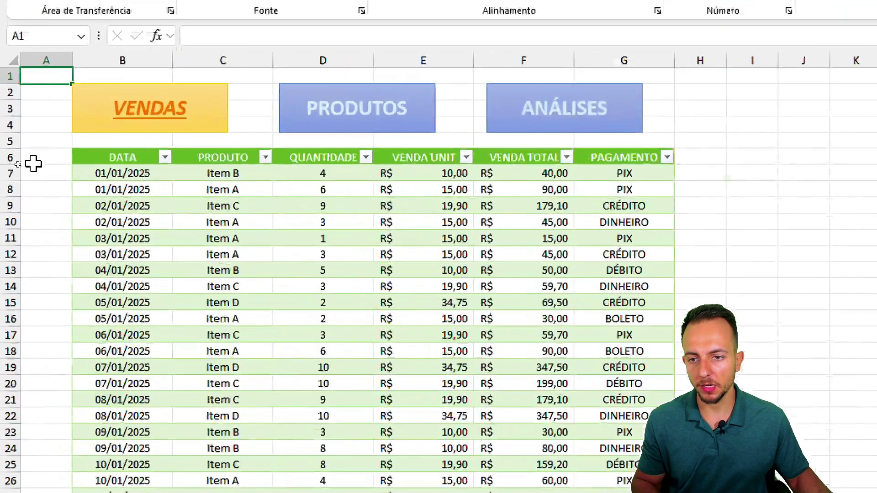
scroll(20, 173, "down", 6)
scroll(129, 221, "down", 20)
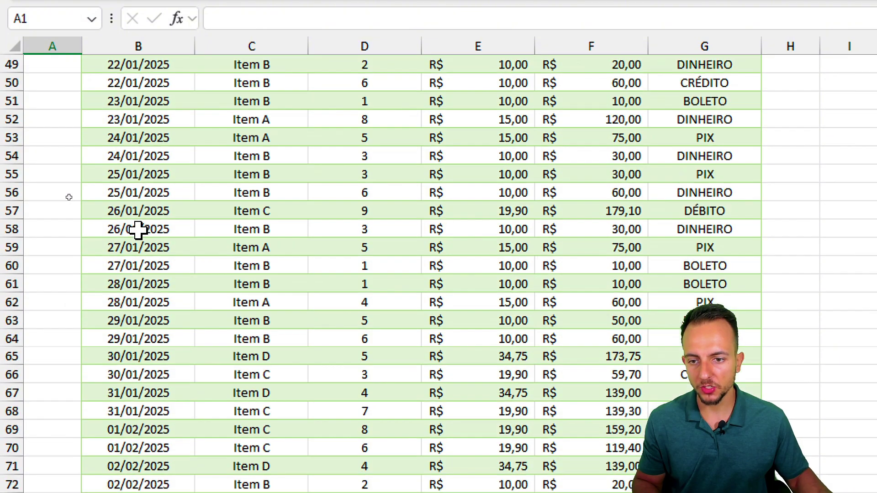
scroll(212, 219, "down", 14)
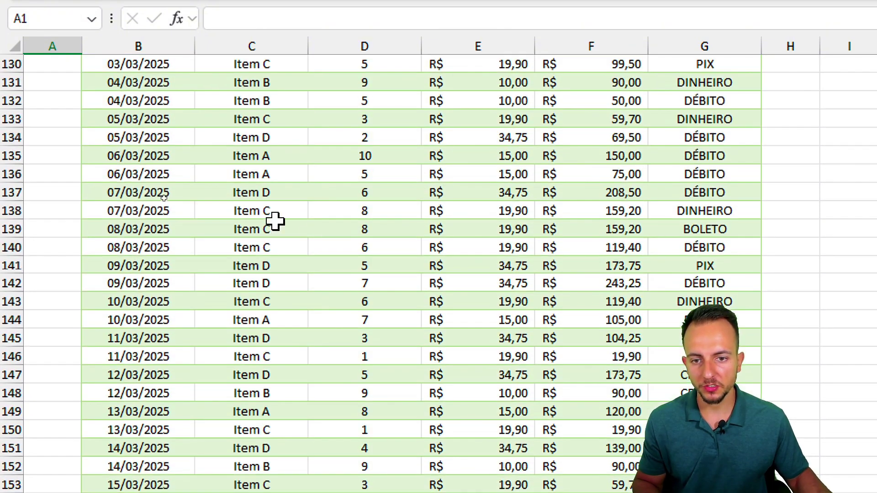
scroll(276, 214, "up", 17)
scroll(290, 212, "up", 20)
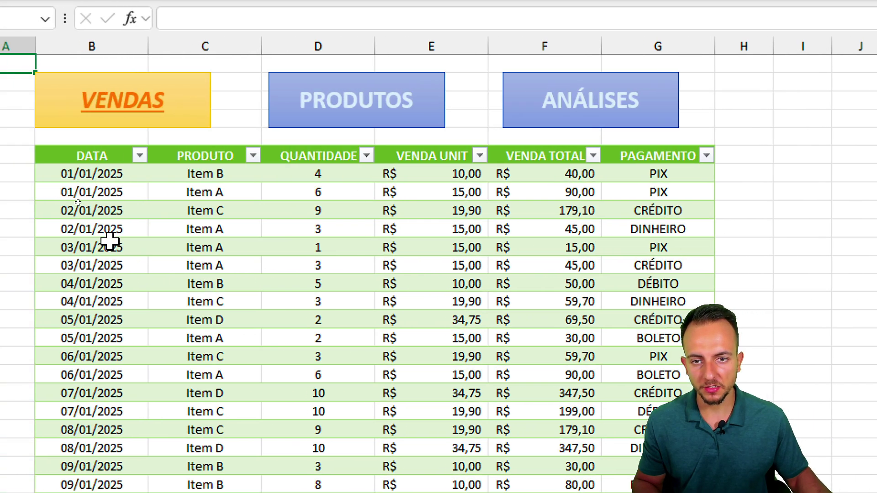
left_click(18, 98)
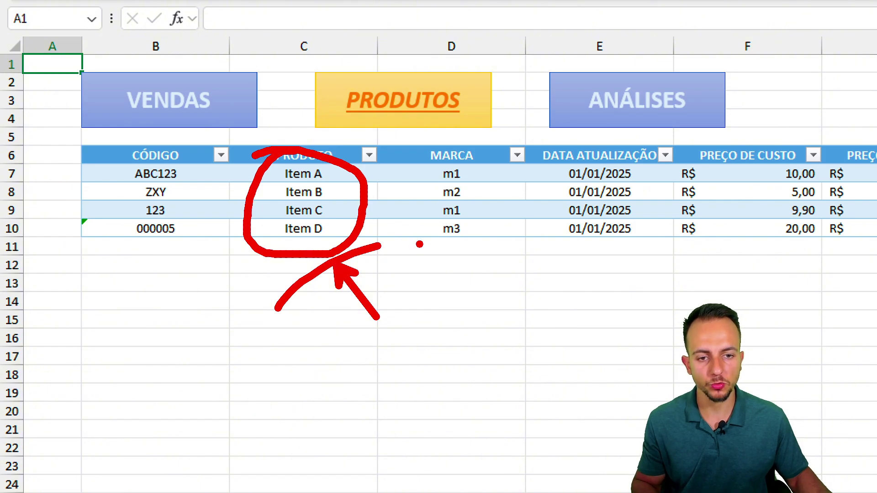
left_click(666, 123)
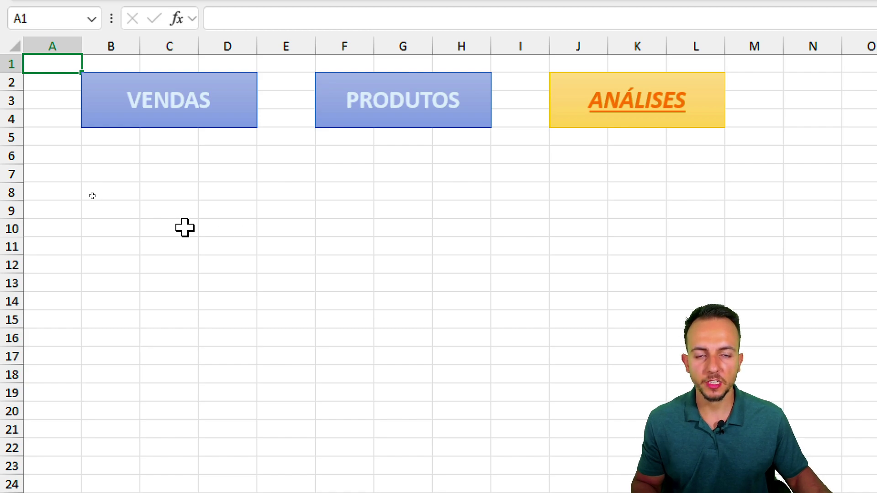
left_click(202, 114)
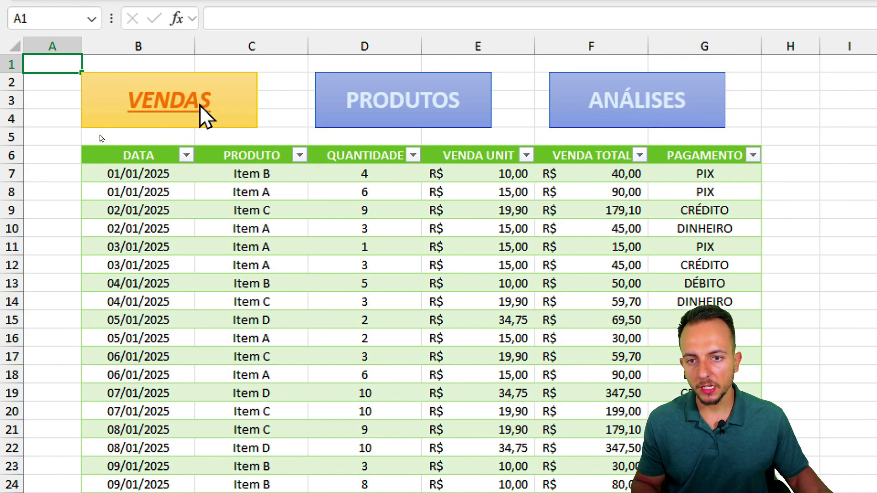
- Start a new PivotTable from the sales table Tabela2
left_click(163, 194)
key("ctrl+2")
left_click_drag(151, 156, 132, 160)
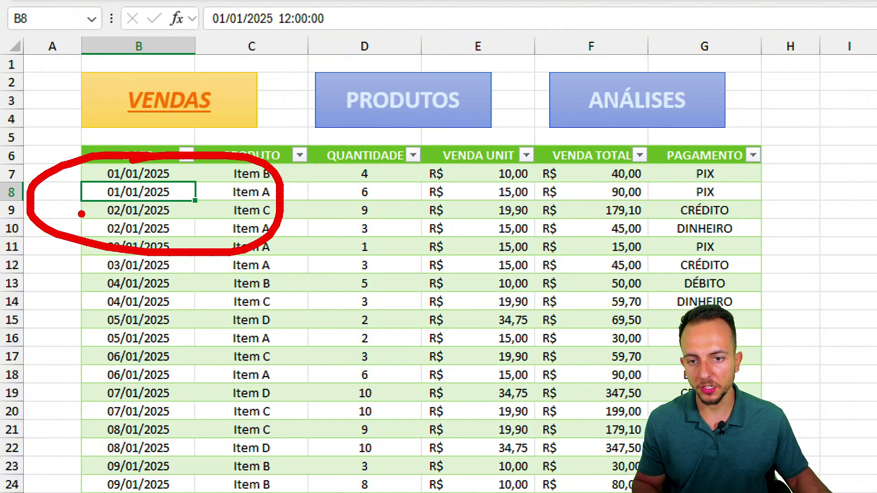
key("Escape")
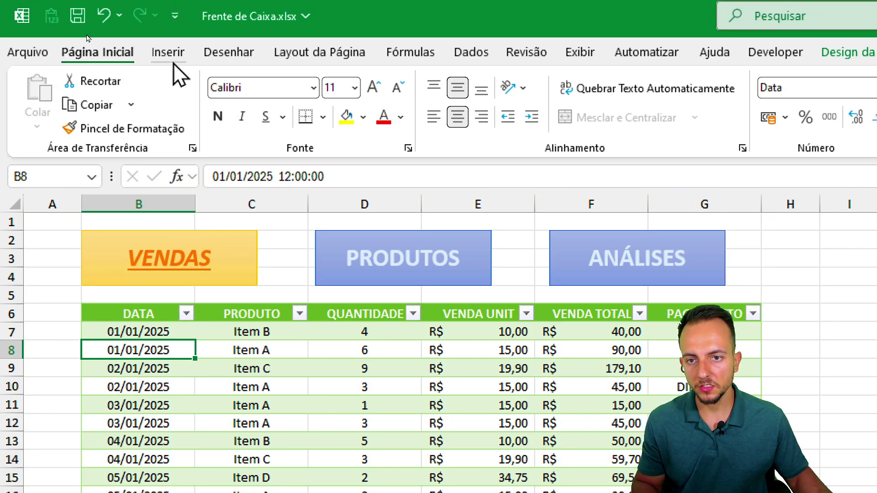
left_click(168, 52)
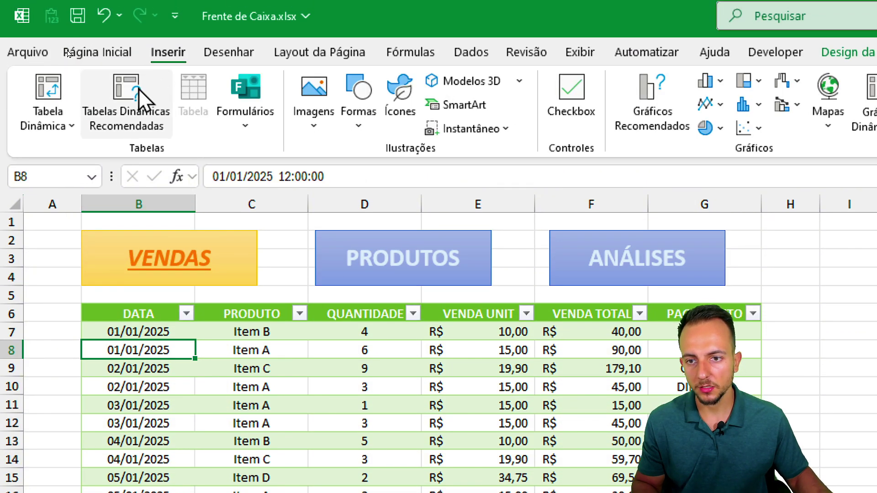
left_click(64, 110)
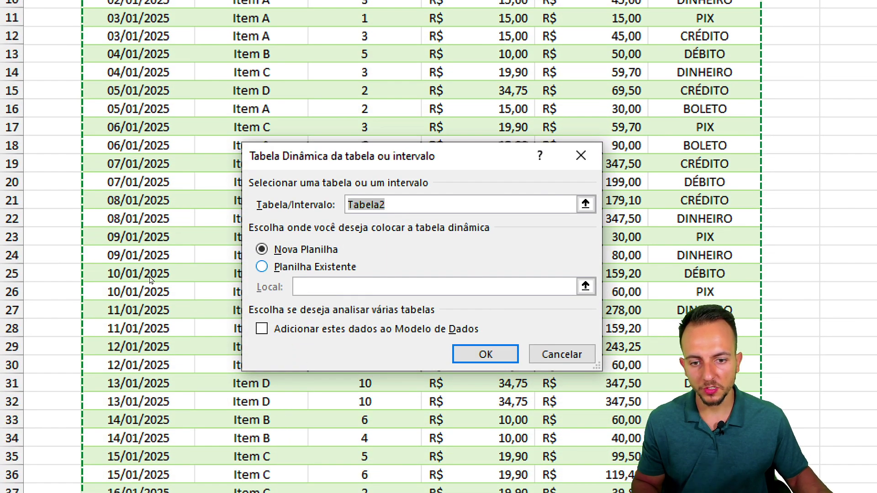
mouse_move(300, 251)
left_mouse_down()
mouse_move(347, 282)
mouse_move(254, 243)
left_mouse_up()
left_click_drag(357, 263, 417, 286)
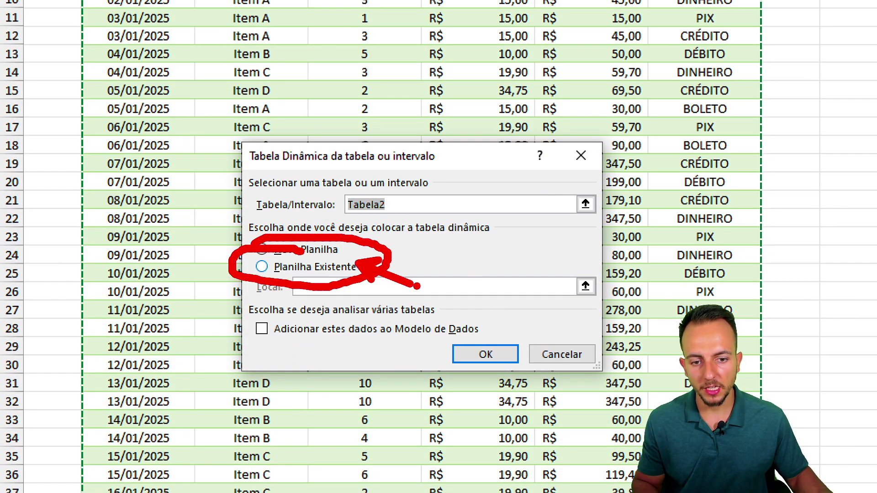
key("Escape")
- Place the pivot table on the existing ANÁLISES sheet at cell B7 and create it
left_click(342, 268)
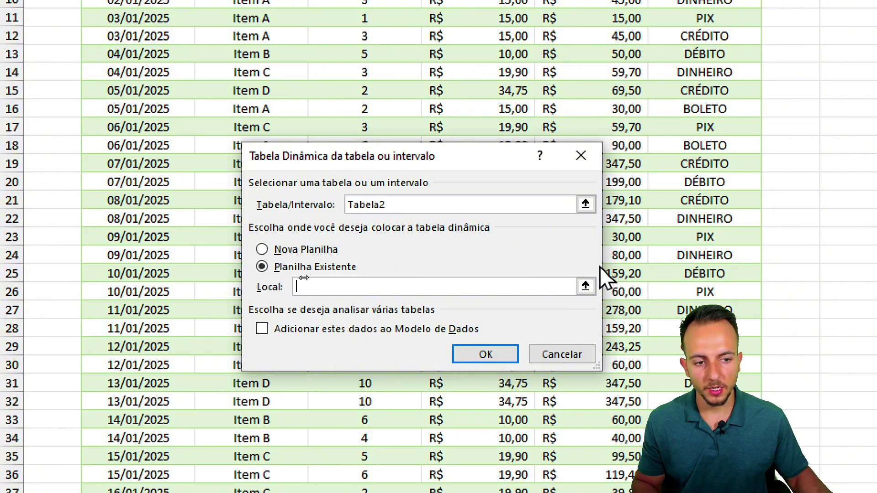
mouse_move(611, 254)
left_mouse_down()
mouse_move(617, 260)
mouse_move(547, 322)
left_mouse_up()
key("Escape")
left_click(586, 288)
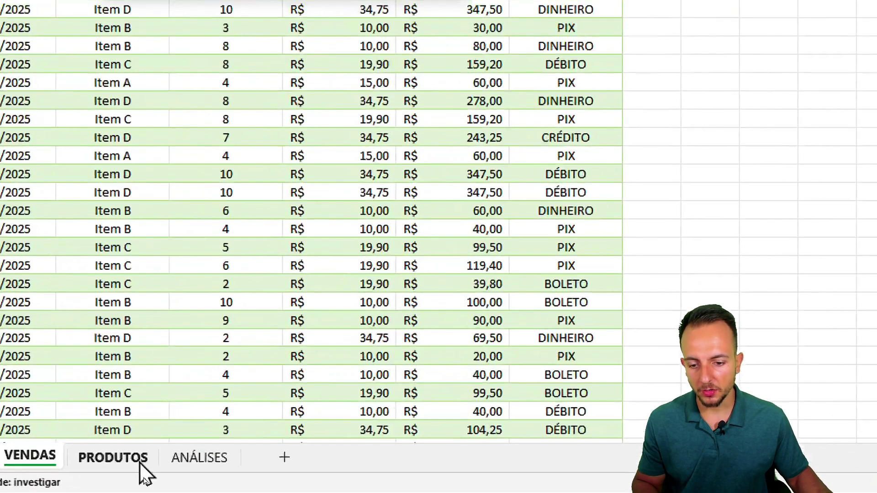
left_click(169, 475)
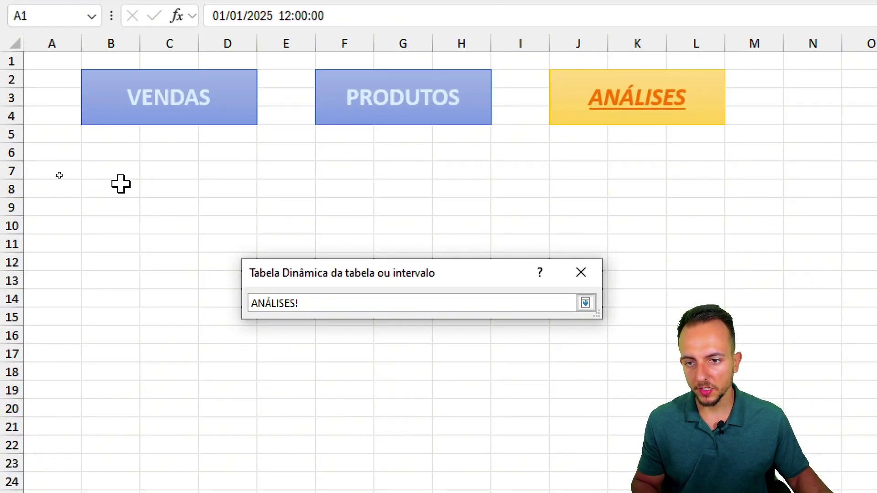
left_click(55, 169)
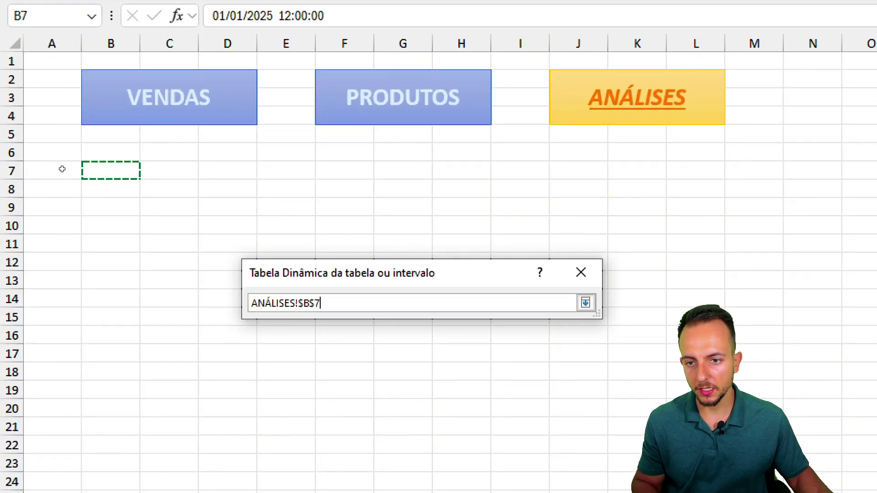
left_click_drag(51, 160, 64, 160)
left_click_drag(129, 153, 92, 170)
key("Escape")
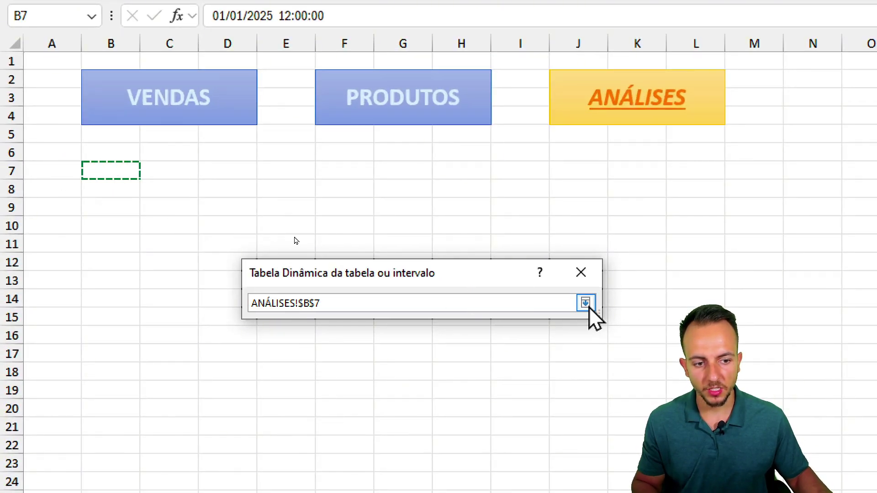
left_click(585, 303)
left_click(485, 453)
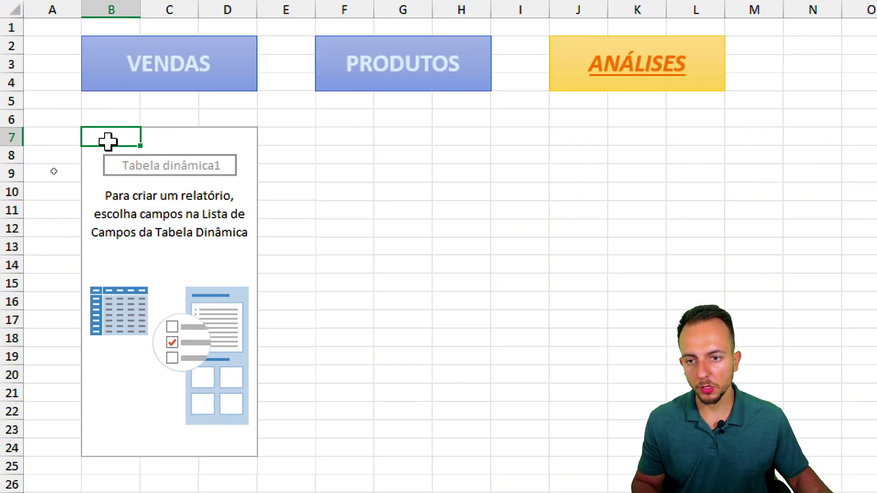
- Uncheck 'Autofit column widths on update' in Tabela dinâmica1's PivotTable Options
right_click(108, 142)
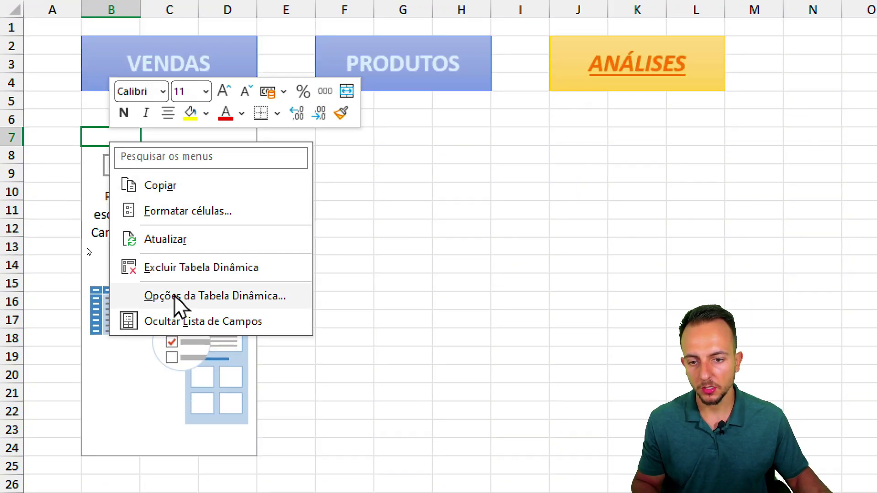
left_click(214, 297)
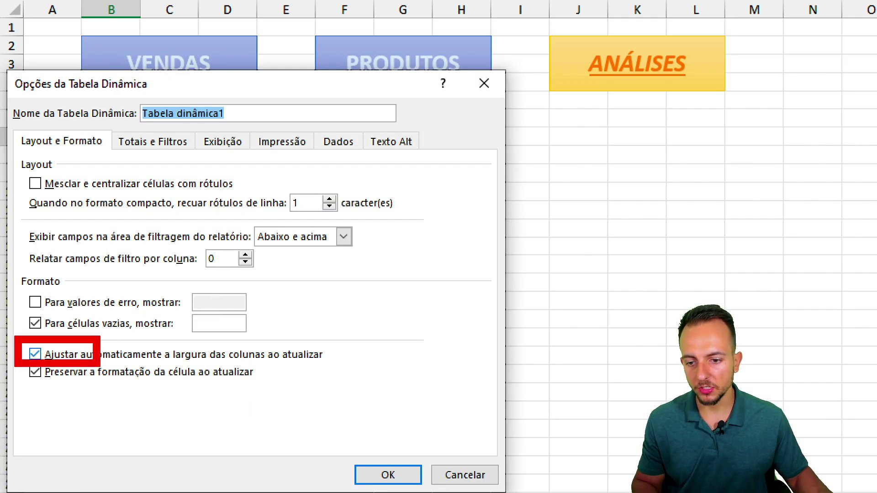
left_click(105, 356)
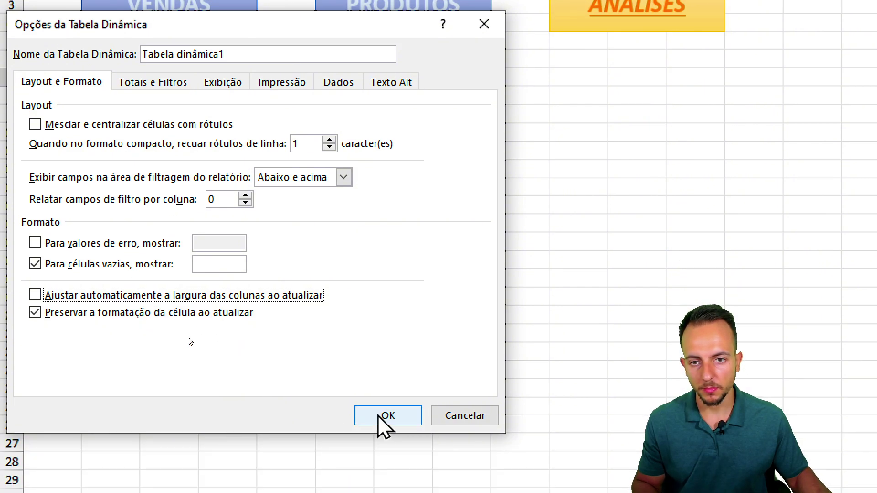
left_click(383, 415)
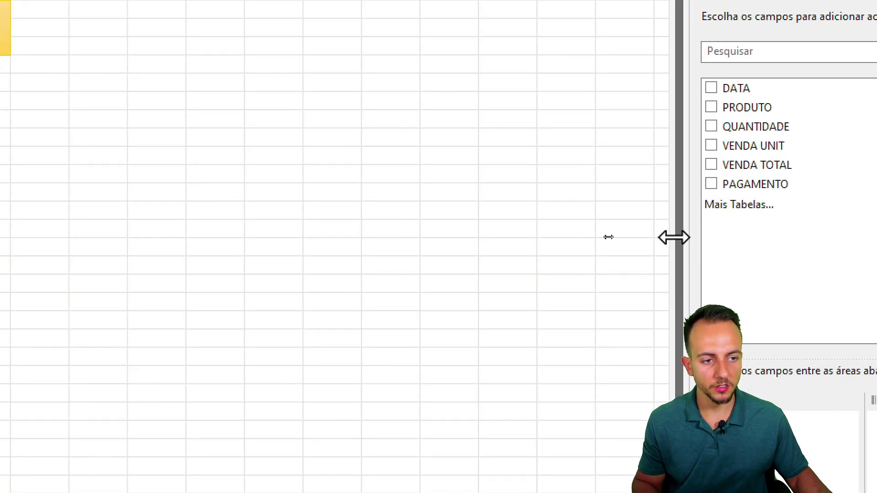
- Widen the PivotTable Fields pane and add VENDA TOTAL to Values as Soma de VENDA TOTAL
left_click_drag(674, 237, 284, 237)
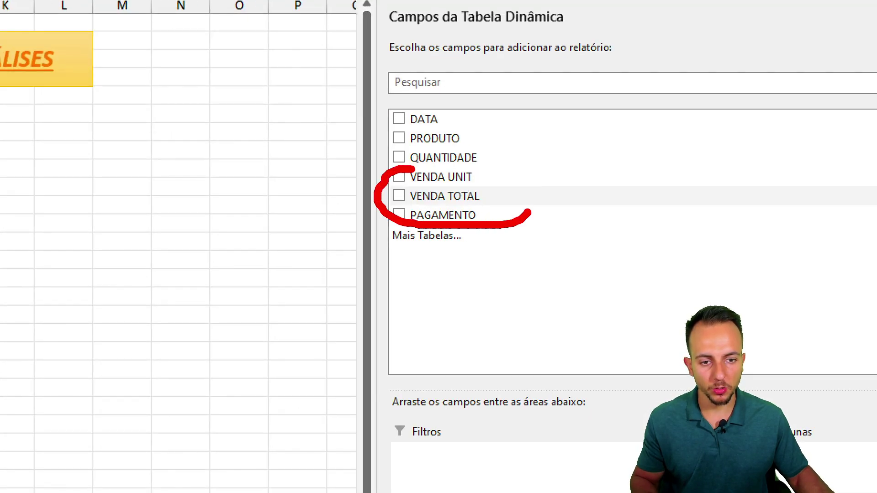
mouse_move(528, 201)
left_mouse_down()
mouse_move(604, 233)
mouse_move(876, 492)
mouse_move(863, 492)
left_mouse_up()
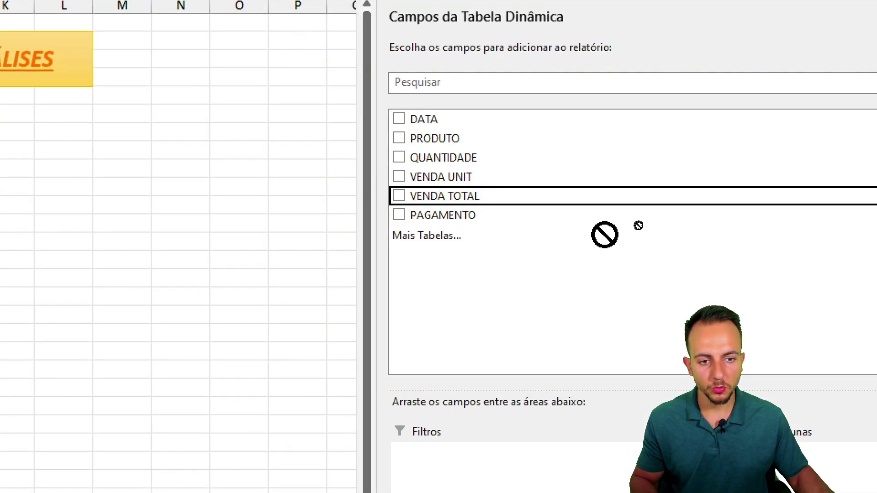
left_click_drag(618, 420, 549, 358)
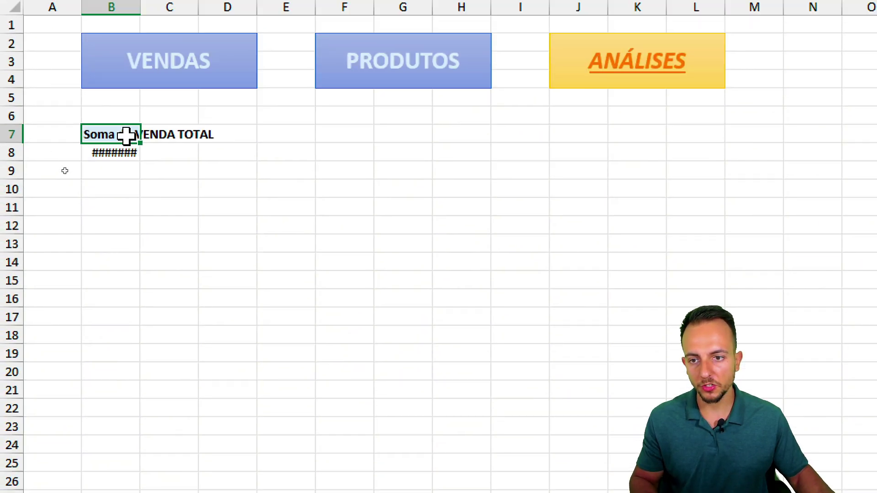
- Draw on-screen annotations around the pivot's ######## VENDA TOTAL sum
key("ctrl+2")
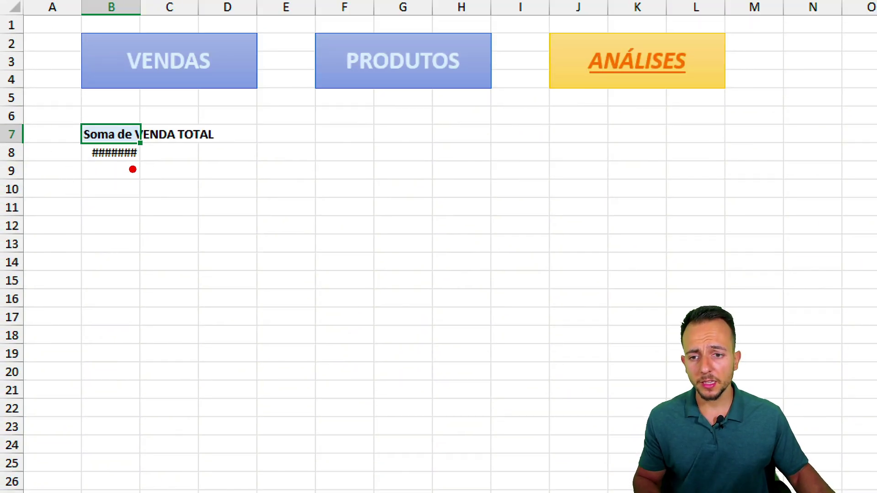
left_click_drag(130, 169, 203, 269)
left_click_drag(95, 184, 155, 159)
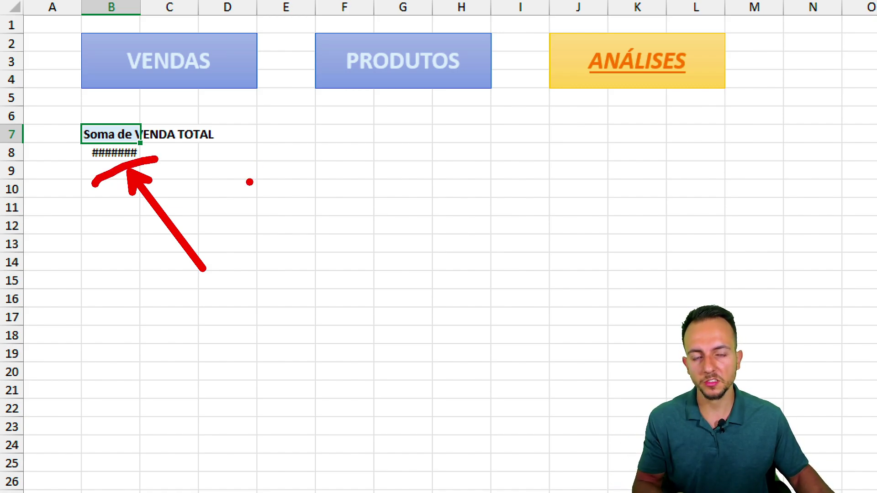
key("Escape")
key("ctrl+2")
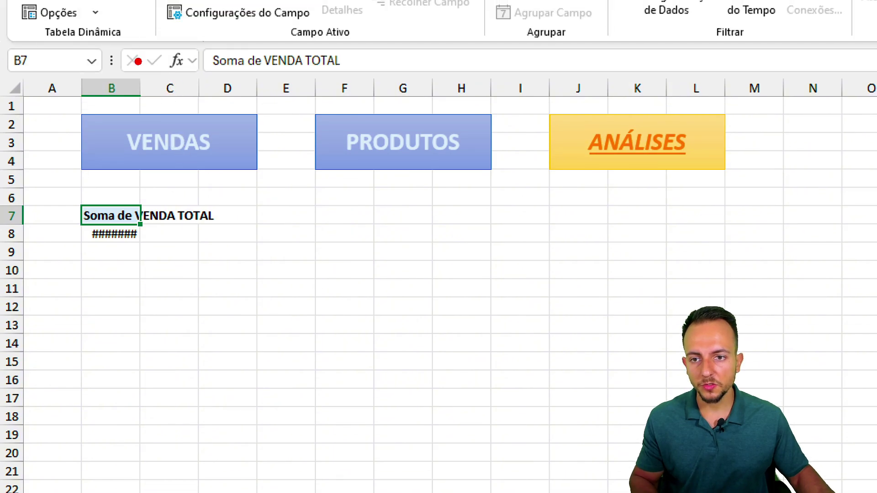
mouse_move(127, 64)
left_mouse_down()
mouse_move(143, 101)
mouse_move(98, 114)
mouse_move(170, 94)
left_mouse_up()
key("Escape")
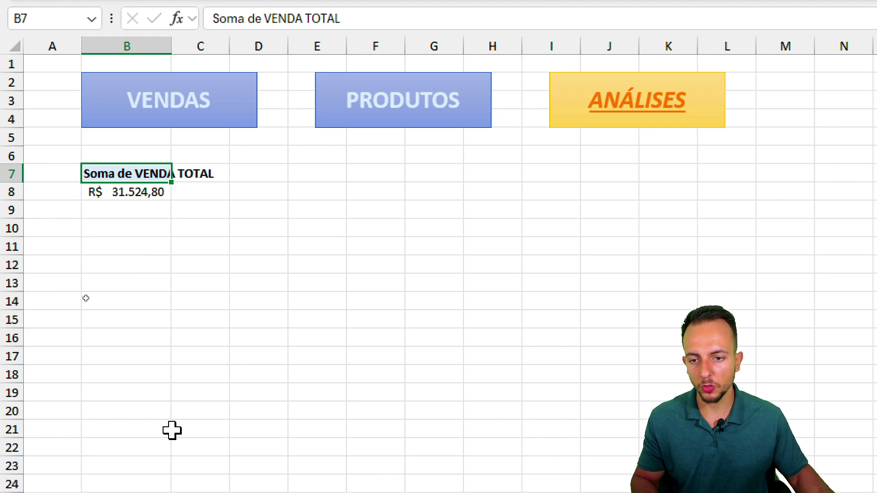
key("ctrl+2")
mouse_move(180, 182)
left_mouse_down()
mouse_move(195, 209)
mouse_move(173, 170)
left_mouse_up()
left_click_drag(172, 237, 215, 294)
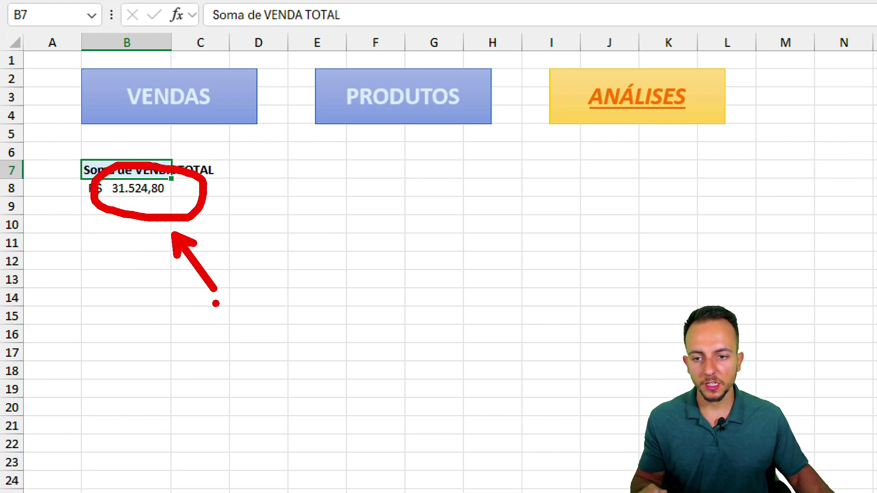
key("Escape")
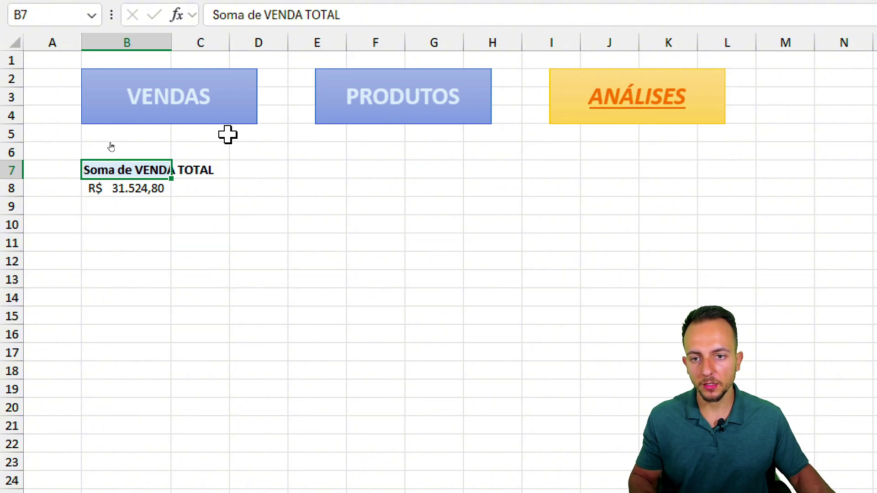
- Check the VENDAS data, then select the pivot on ANÁLISES showing R$ 31.524,80
left_click(226, 119)
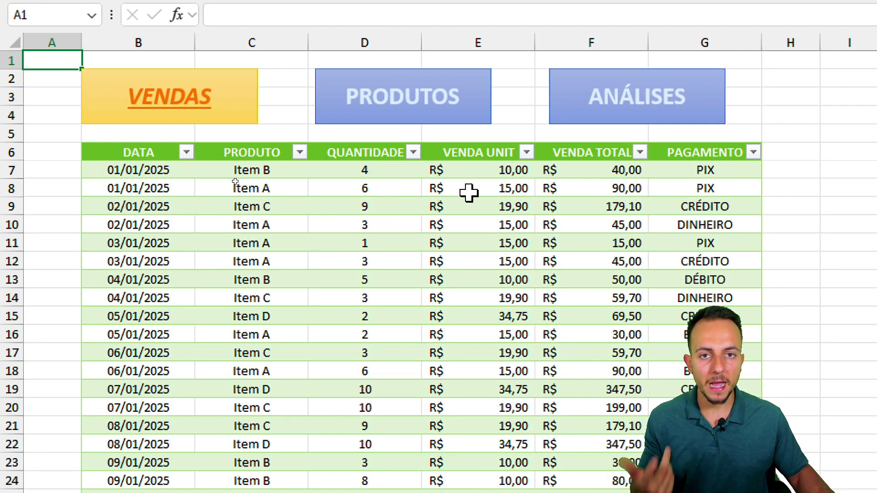
left_click(599, 91)
mouse_move(179, 165)
left_mouse_down()
mouse_move(217, 197)
mouse_move(206, 145)
left_mouse_up()
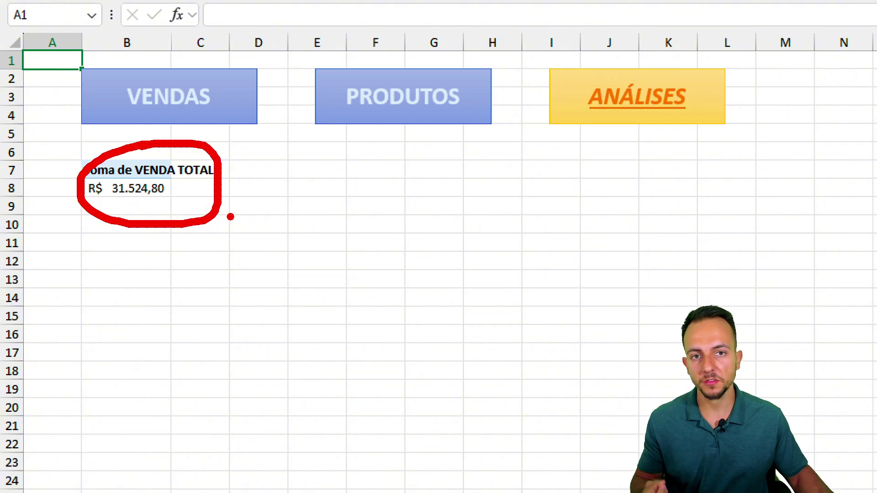
key("Escape")
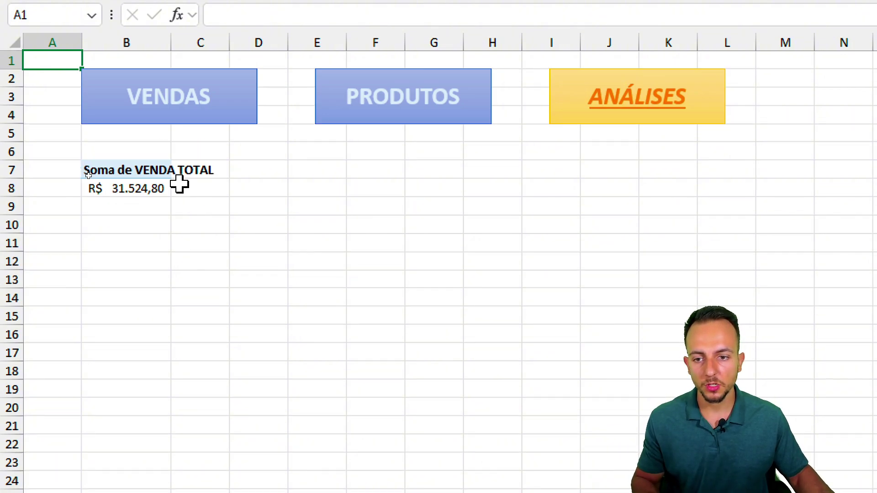
left_click(158, 187)
- Add DATA to the pivot rows, splitting VENDA TOTAL by month from jan to mai
key("ctrl+2")
mouse_move(143, 143)
left_mouse_down()
mouse_move(194, 191)
mouse_move(64, 176)
left_mouse_up()
key("Escape")
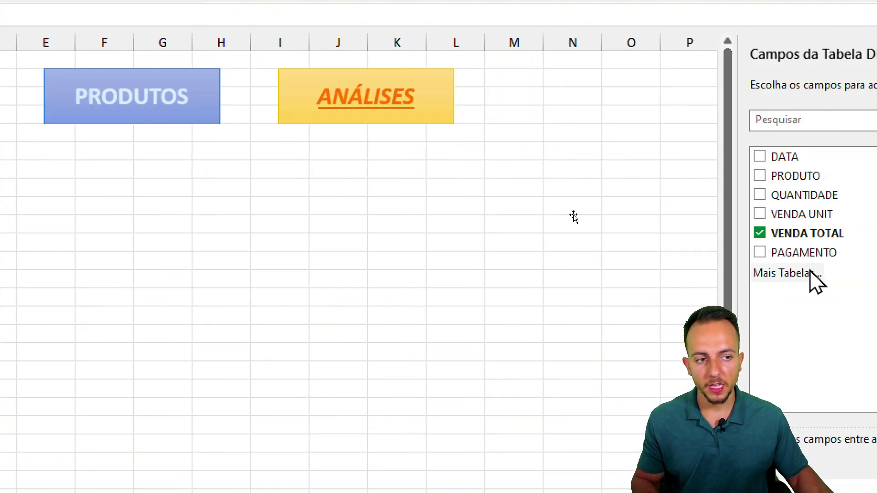
key("ctrl+2")
mouse_move(212, 160)
left_mouse_down()
mouse_move(323, 134)
mouse_move(245, 158)
mouse_move(298, 160)
mouse_move(336, 439)
mouse_move(361, 361)
mouse_move(355, 368)
left_mouse_up()
key("Escape")
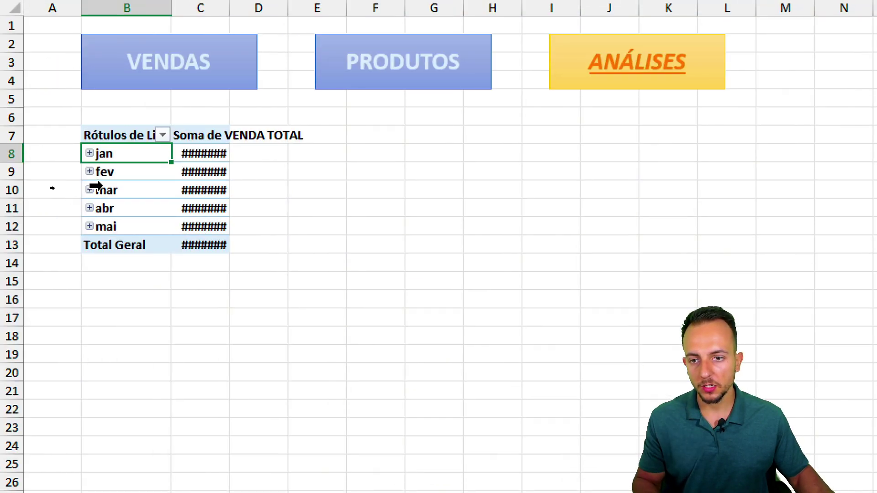
key("ctrl+2")
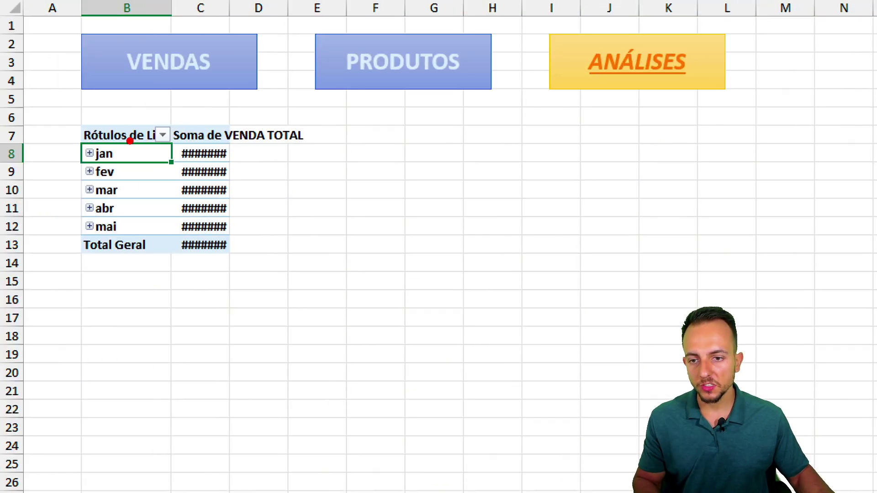
mouse_move(108, 136)
left_mouse_down()
mouse_move(88, 259)
mouse_move(94, 122)
left_mouse_up()
key("Escape")
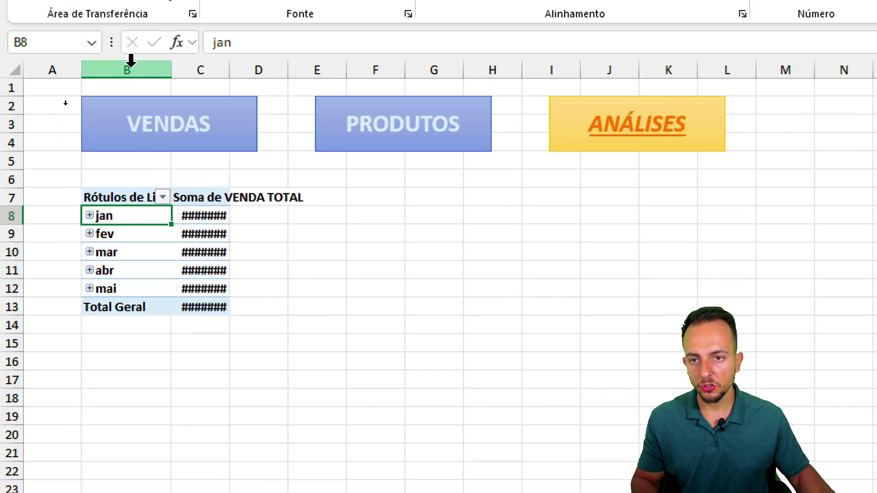
- Widen columns B and C so every monthly total and R$ 31.524,80 shows
left_click_drag(131, 6, 211, 5)
left_click_drag(174, 67, 248, 72)
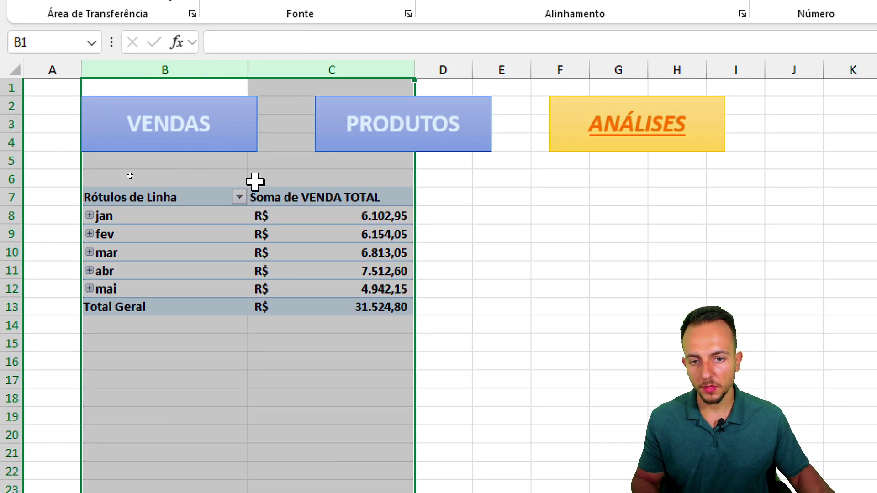
left_click(310, 430)
left_click_drag(405, 202, 384, 194)
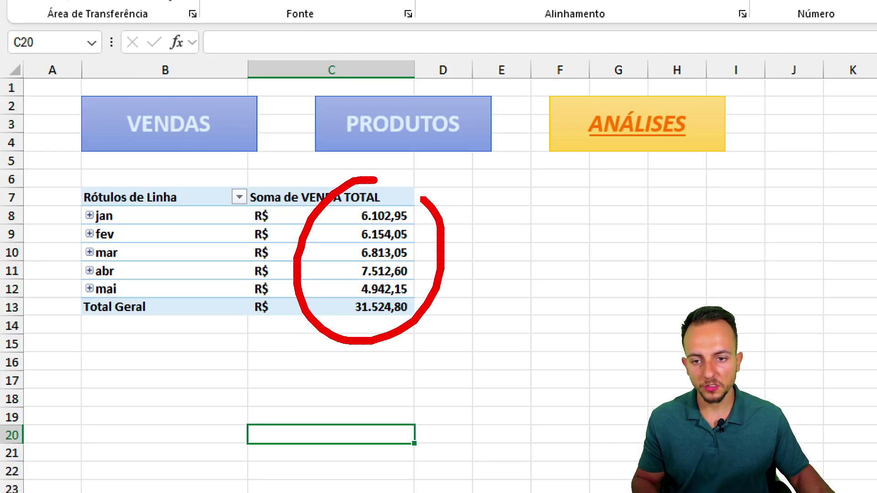
- Narrow columns B and C to fit the monthly pivot table
key("Escape")
mouse_move(289, 72)
left_mouse_down()
mouse_move(236, 64)
mouse_move(224, 76)
left_mouse_up()
left_click(259, 267)
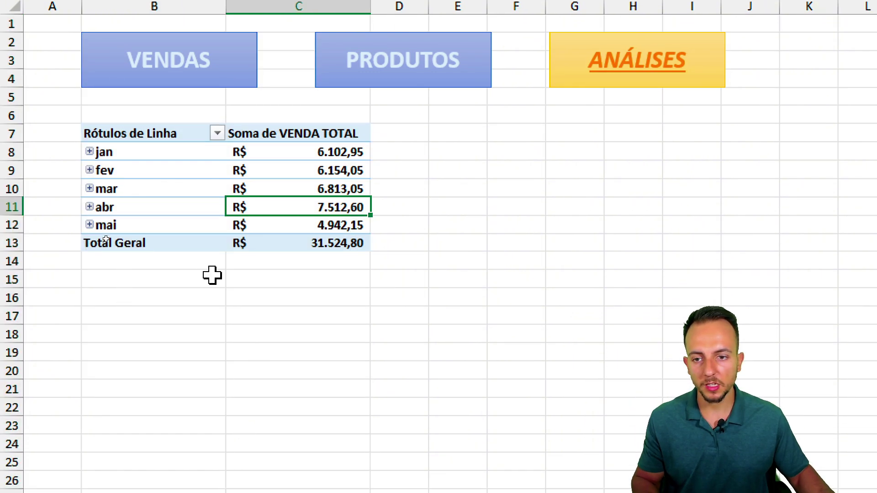
left_click_drag(128, 153, 169, 145)
left_click_drag(142, 174, 184, 167)
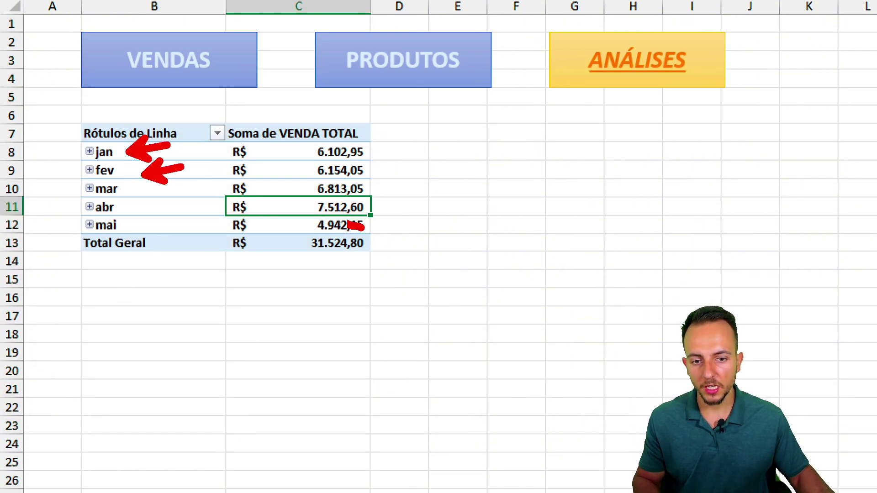
left_click_drag(364, 227, 311, 221)
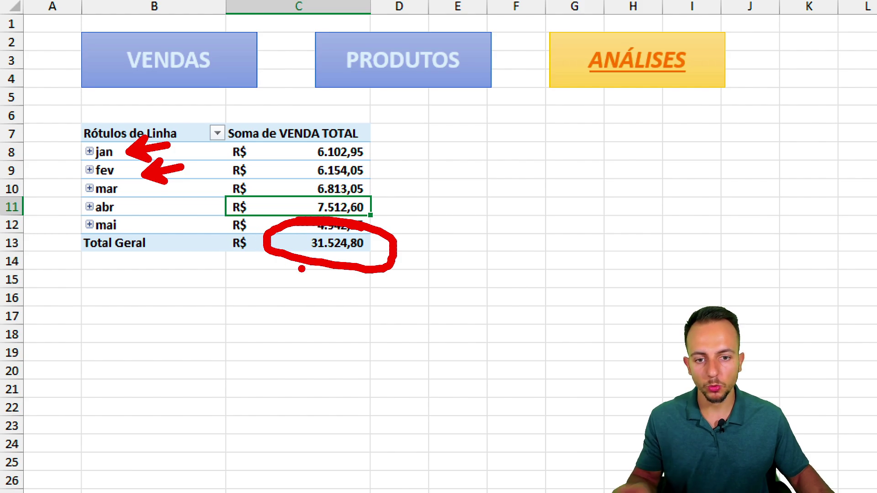
left_click_drag(387, 155, 388, 215)
left_click_drag(376, 195, 401, 196)
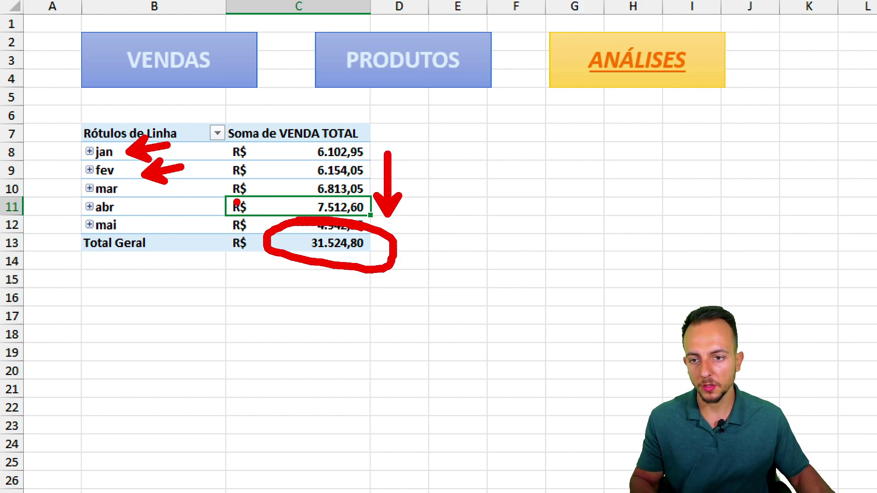
key("Escape")
key("ctrl+2")
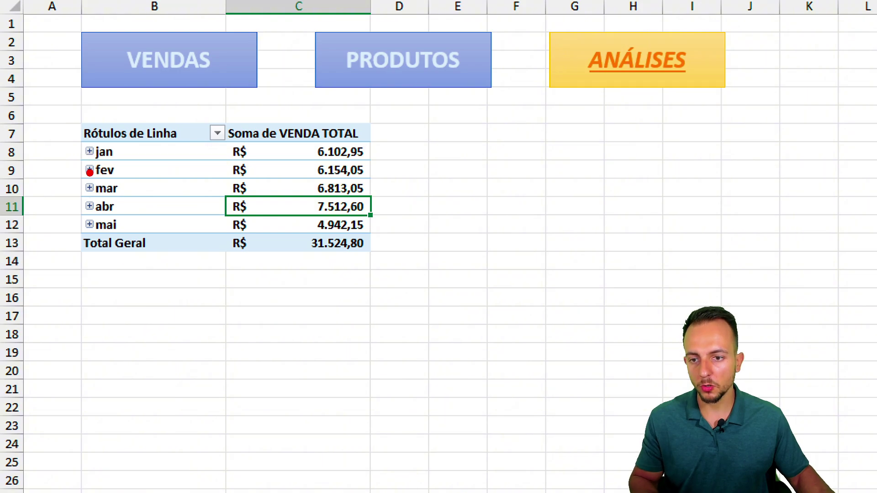
mouse_move(83, 158)
left_mouse_down()
mouse_move(97, 197)
mouse_move(57, 172)
left_mouse_up()
key("Escape")
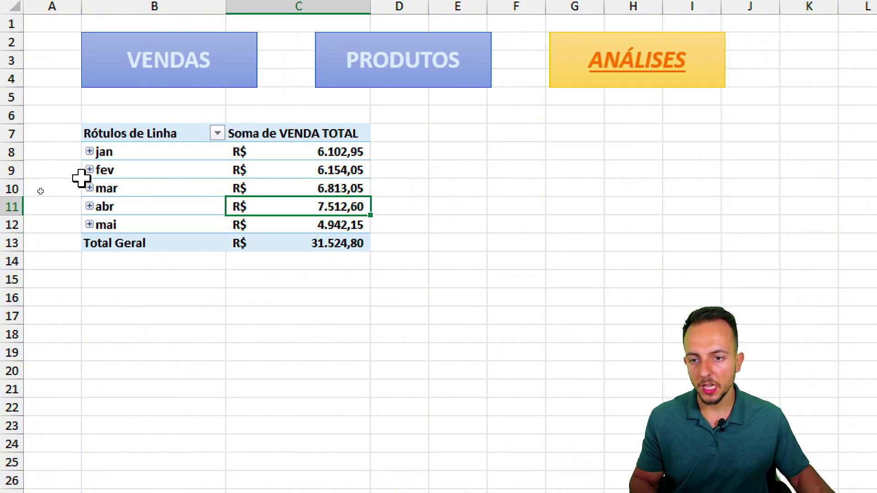
- Expand mar to show its daily totals, then collapse it back to one monthly row
left_click(90, 188)
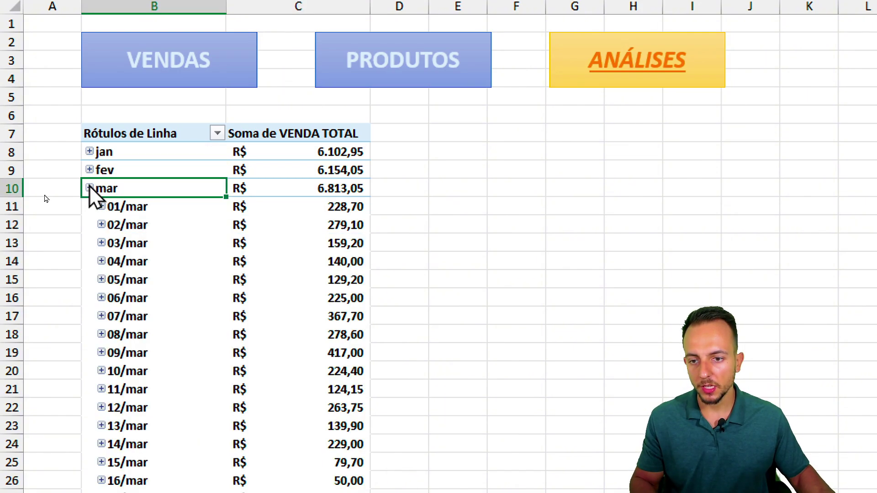
key("ctrl+2")
left_click_drag(279, 208, 181, 210)
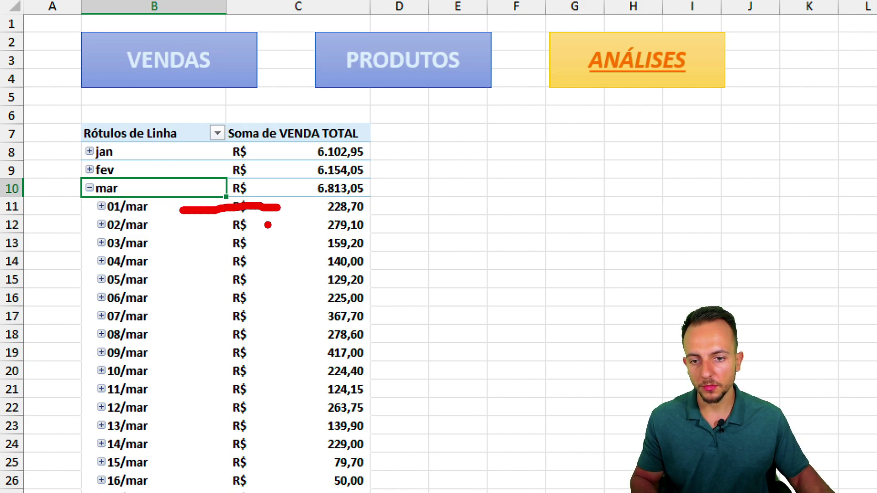
left_click_drag(268, 225, 158, 225)
left_click_drag(276, 247, 185, 247)
key("Escape")
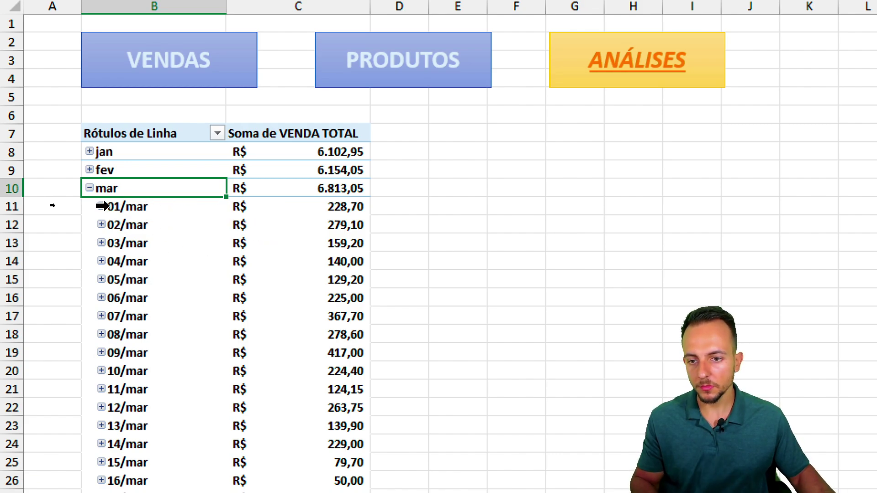
left_click(90, 187)
left_click(126, 284)
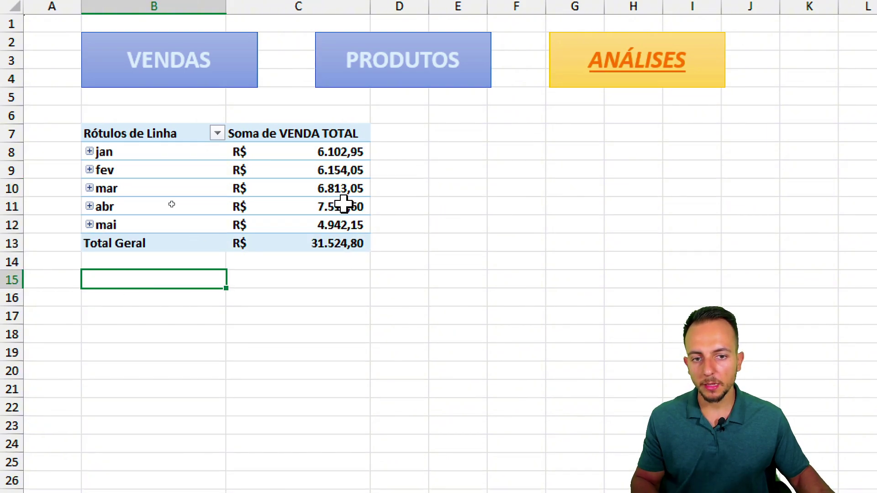
- Copy the monthly pivot table and paste the copy at E7
mouse_move(343, 205)
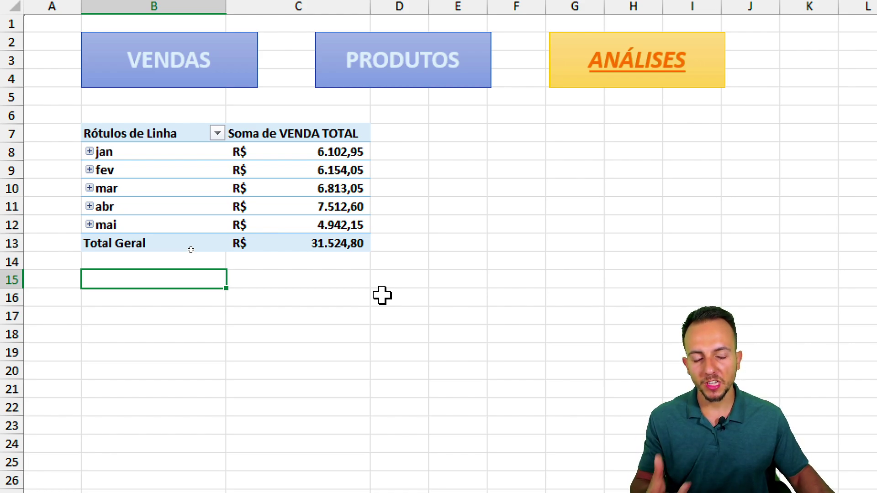
left_click_drag(170, 135, 283, 239)
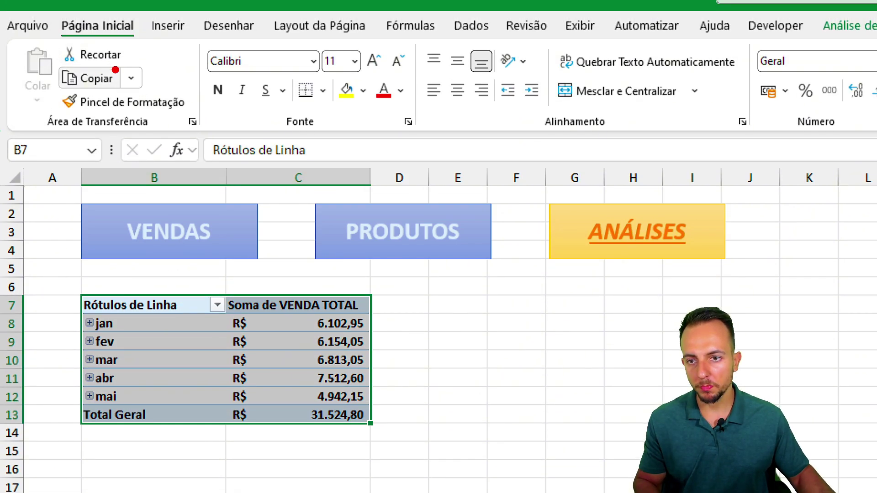
left_click(91, 78)
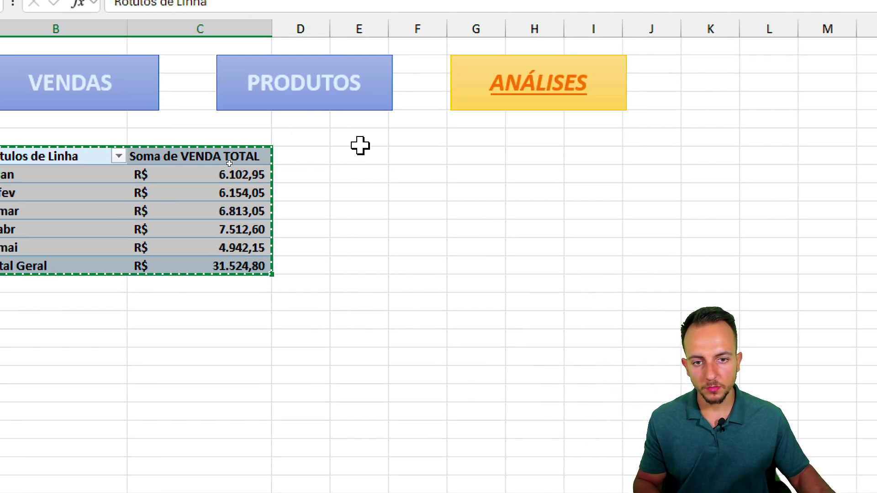
left_click(360, 153)
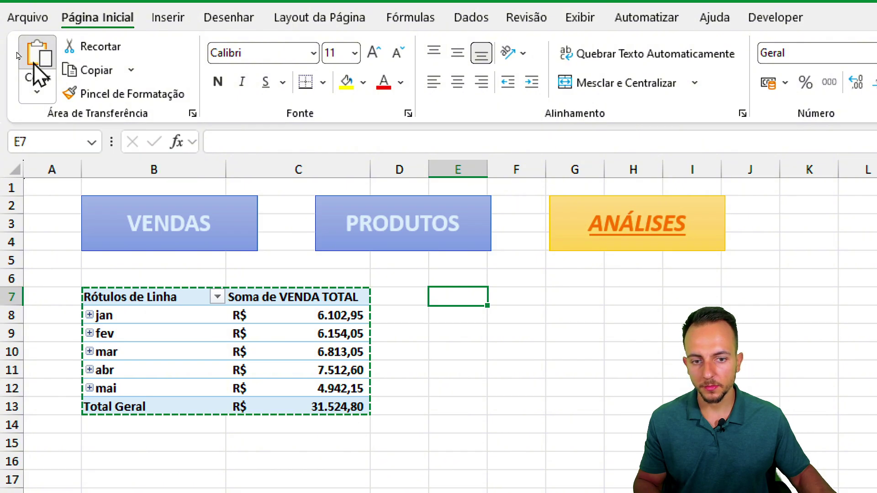
left_click(36, 66)
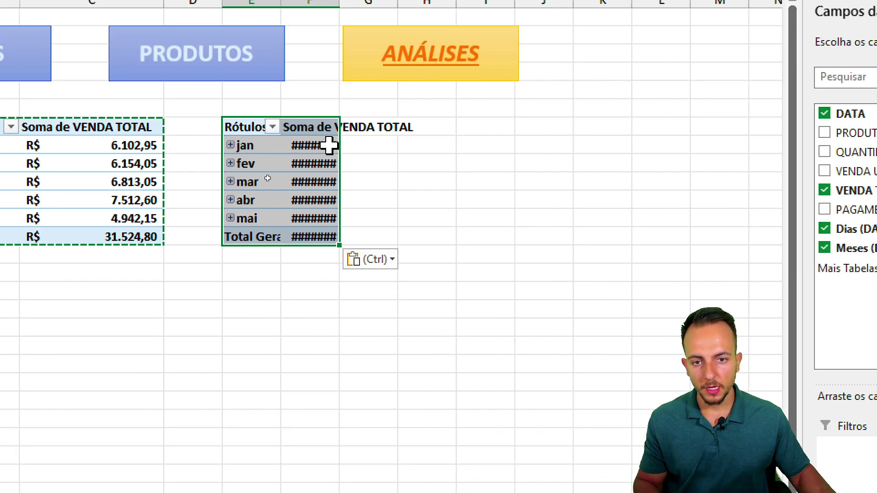
- Remove the Dias (DATA), DATA and Meses (DATA) fields from the copied pivot's rows
left_click(329, 146)
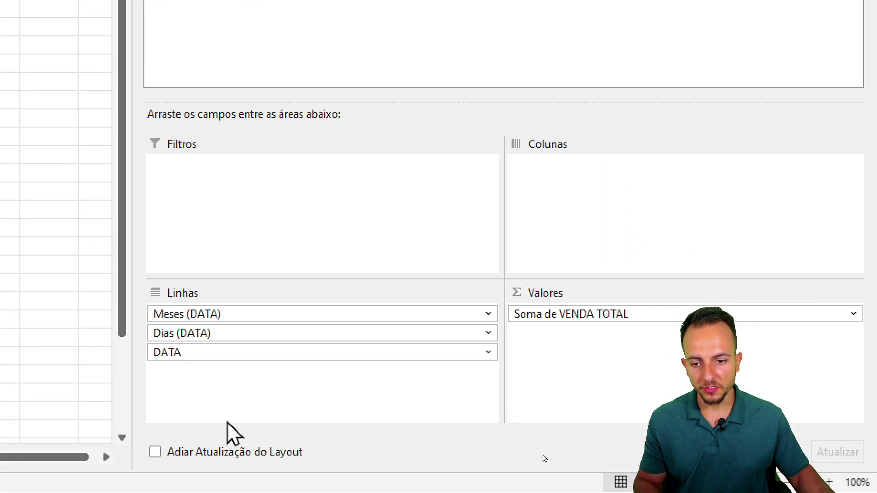
mouse_move(79, 319)
left_mouse_down()
mouse_move(102, 273)
mouse_move(246, 237)
mouse_move(255, 211)
left_mouse_up()
left_click(220, 339)
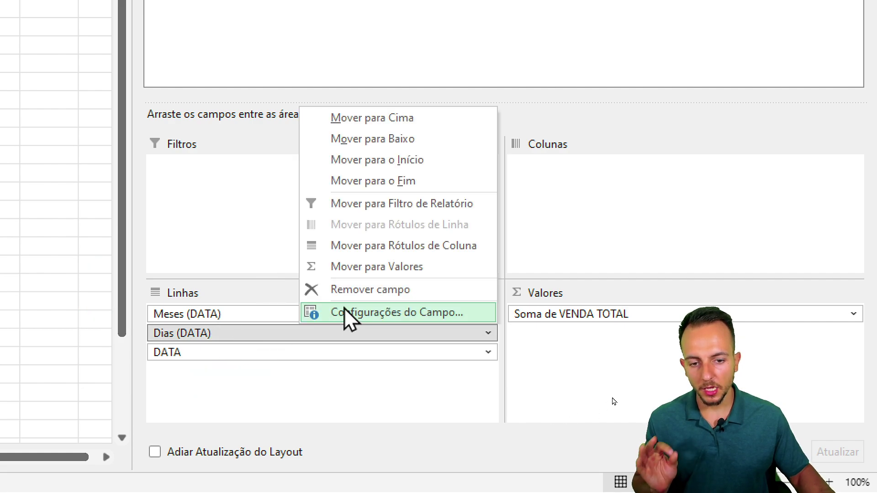
left_click(354, 293)
left_click(219, 337)
left_click(347, 289)
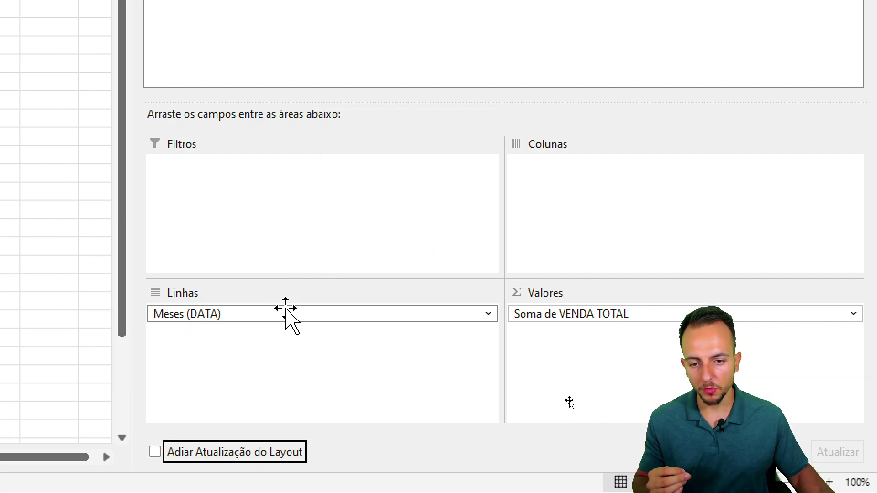
left_click(237, 315)
left_click(371, 272)
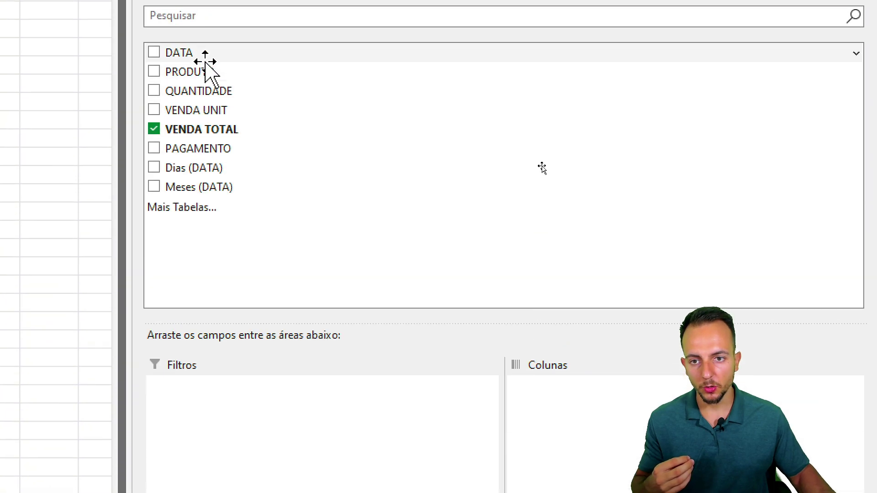
- Put PRODUTO in the rows and widen columns E and F so the values show
left_click_drag(190, 80, 256, 480)
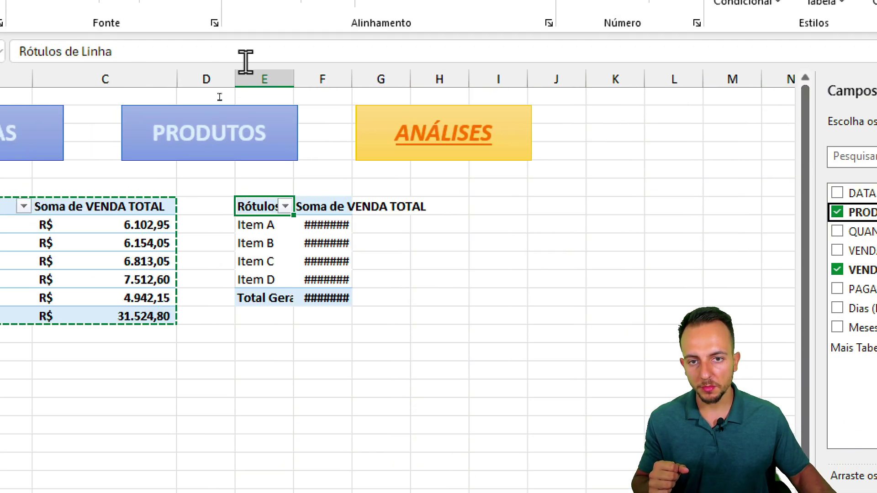
left_click_drag(258, 67, 386, 78)
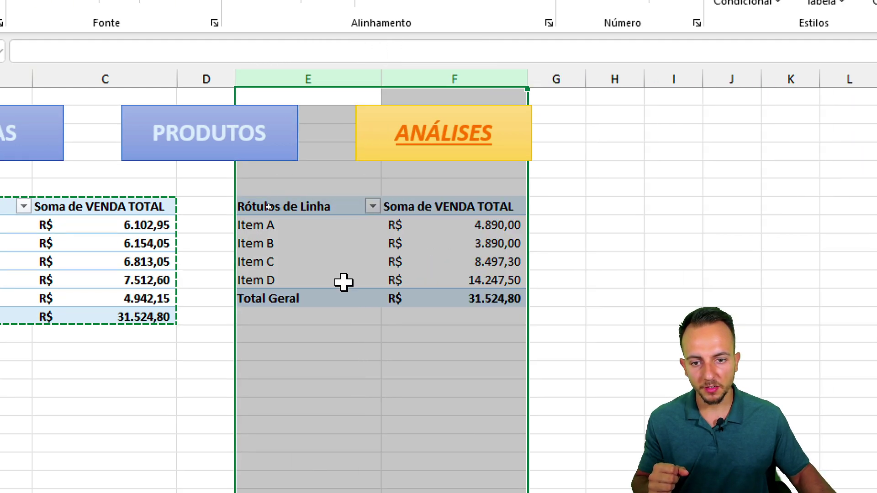
left_click(328, 254)
key("Escape")
left_click(315, 388)
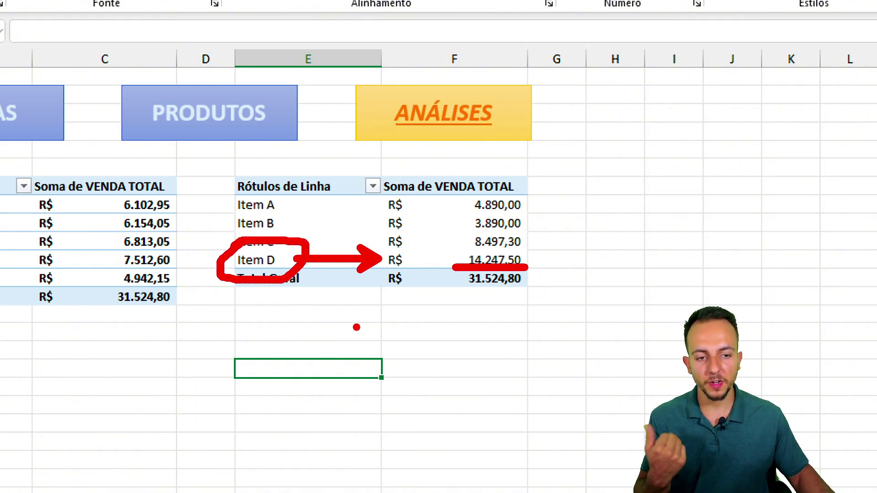
- Copy the product pivot table and paste it into column H
key("Escape")
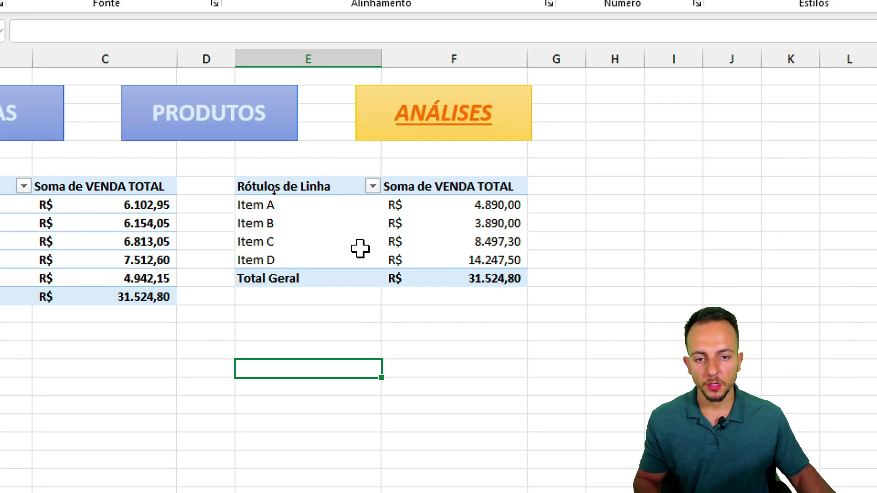
left_click_drag(334, 192, 448, 272)
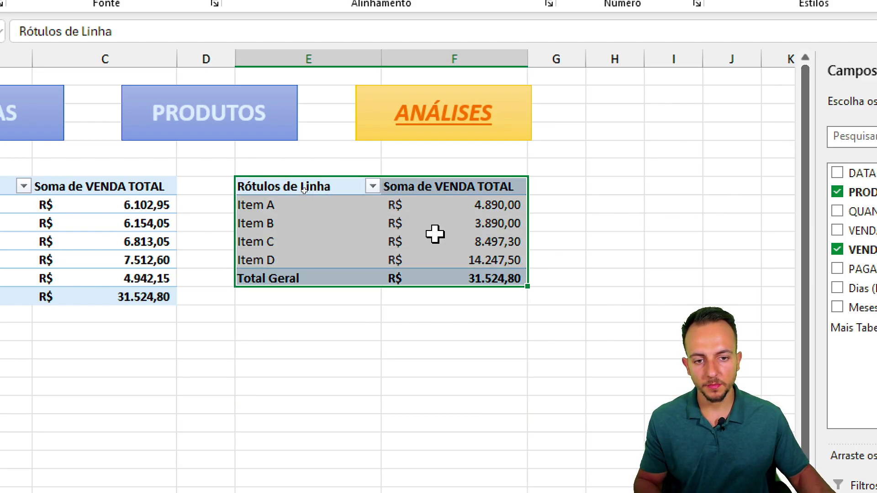
right_click(374, 225)
left_click(413, 267)
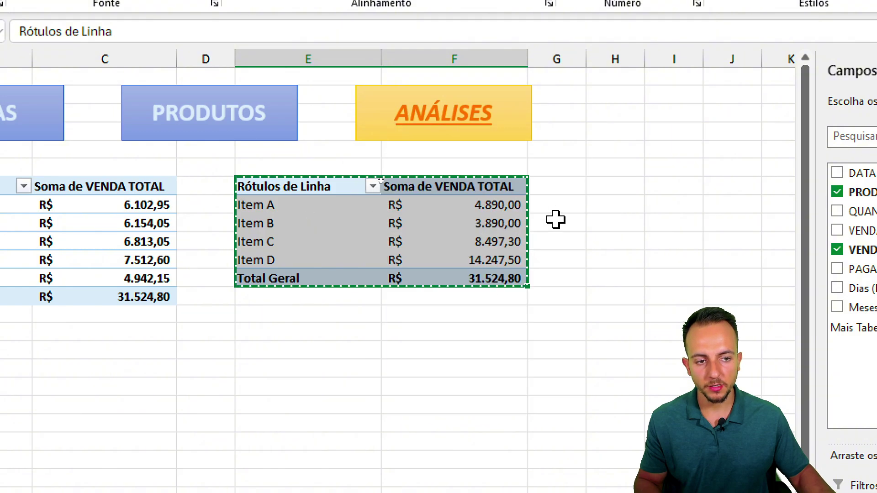
left_click(616, 185)
right_click(597, 188)
left_click(637, 311)
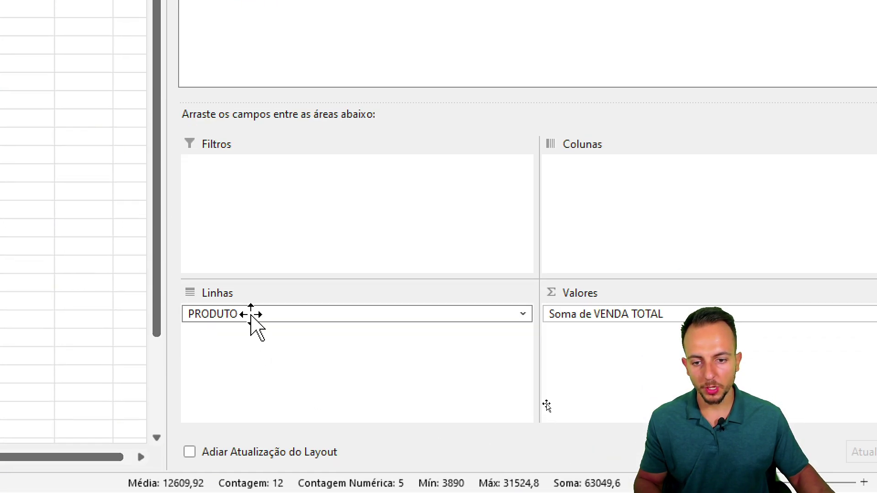
- Replace PRODUTO with PAGAMENTO in the third pivot's rows
left_click(257, 314)
left_click(388, 272)
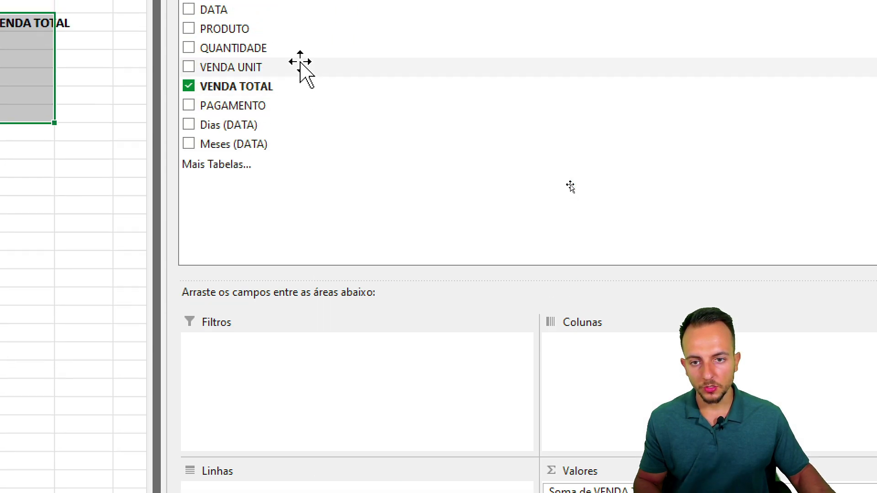
left_click_drag(221, 191, 268, 492)
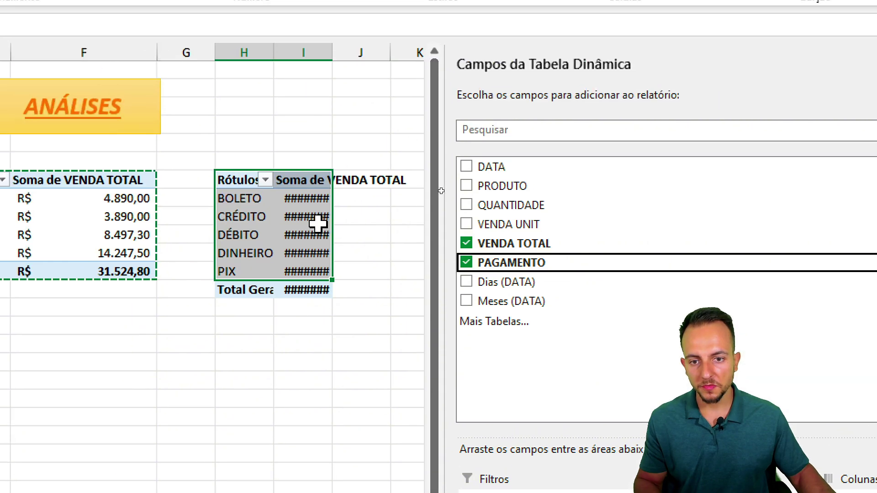
- Widen columns H and I so the payment-method totals display fully
left_click_drag(297, 62, 257, 55)
left_click_drag(330, 60, 443, 66)
left_click_drag(373, 218, 317, 286)
left_click(310, 391)
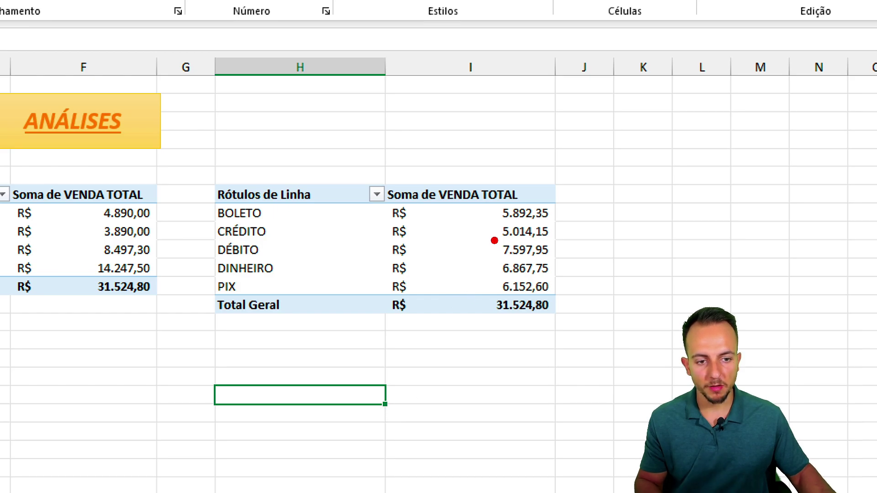
left_click_drag(485, 236, 557, 267)
left_click_drag(481, 250, 258, 250)
key("Escape")
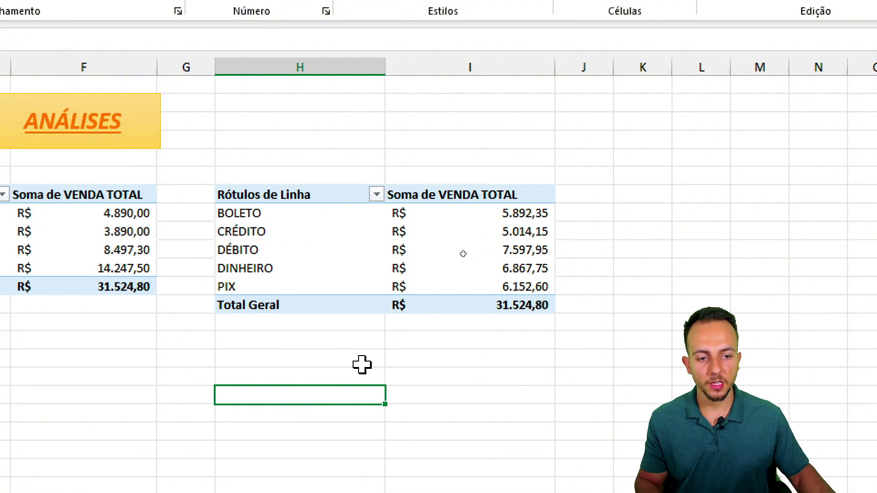
left_click_drag(559, 220, 207, 246)
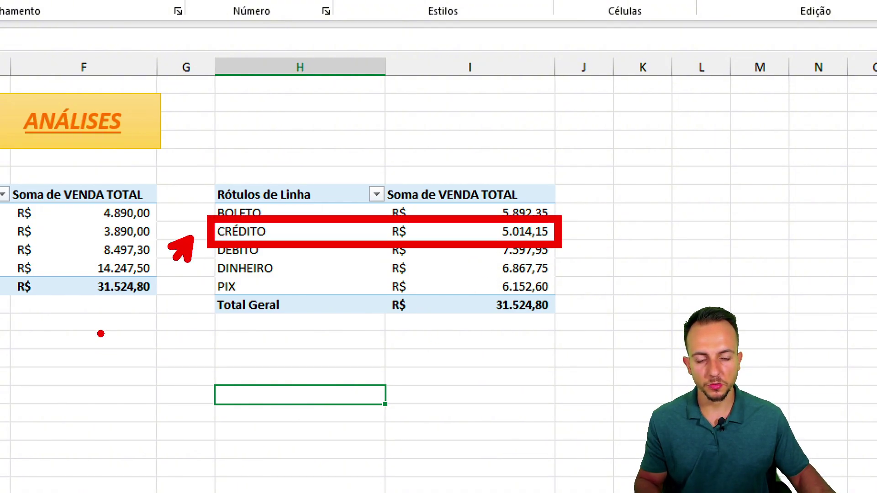
key("Escape")
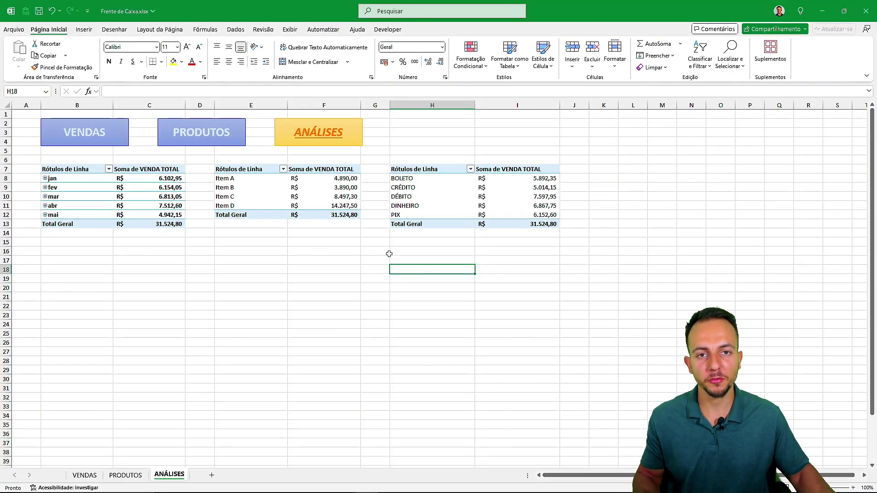
left_click(127, 138)
left_click(223, 144)
left_click(336, 134)
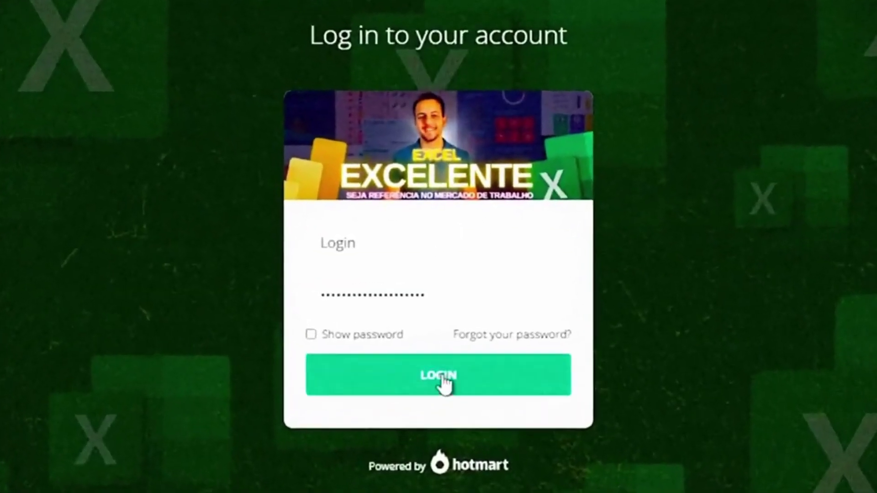
- Log in to the Excel Excelente course and open a lesson in its Power BI module
left_click(446, 384)
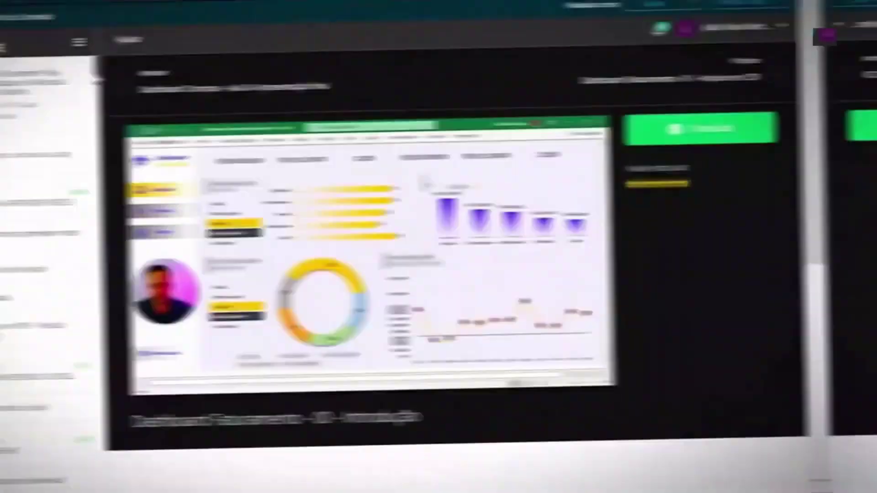
left_click_drag(97, 79, 168, 292)
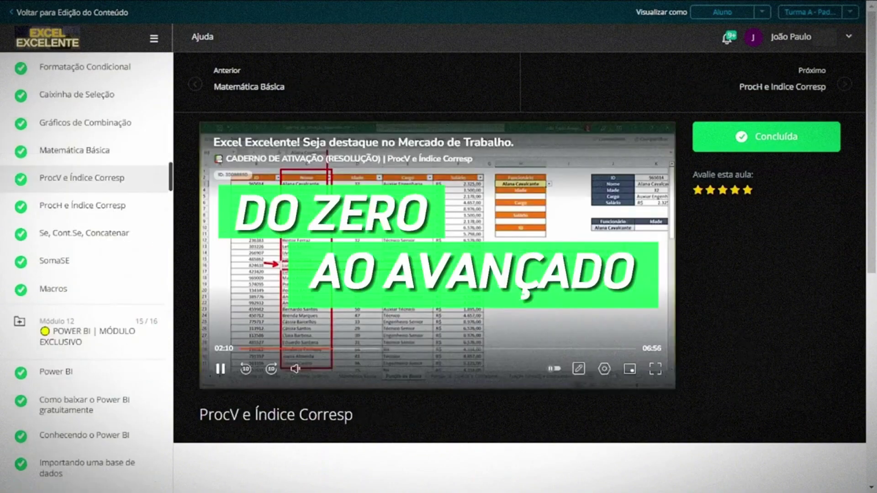
left_click_drag(171, 187, 172, 215)
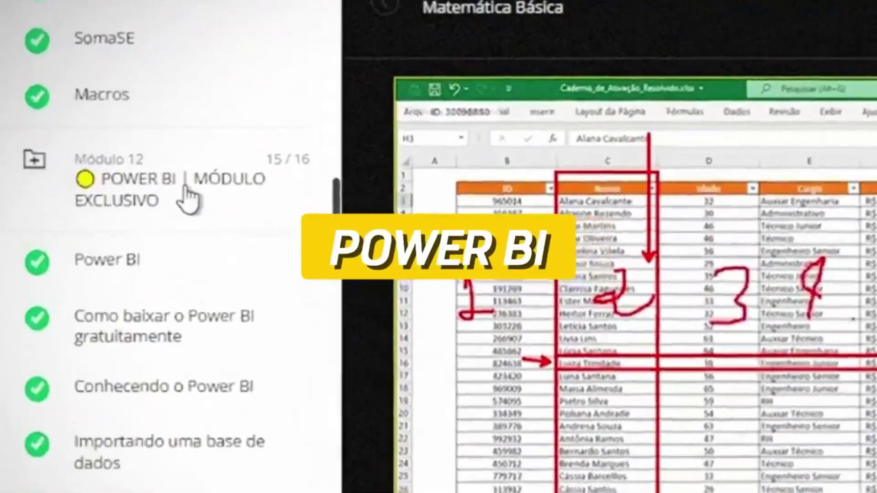
left_click(130, 293)
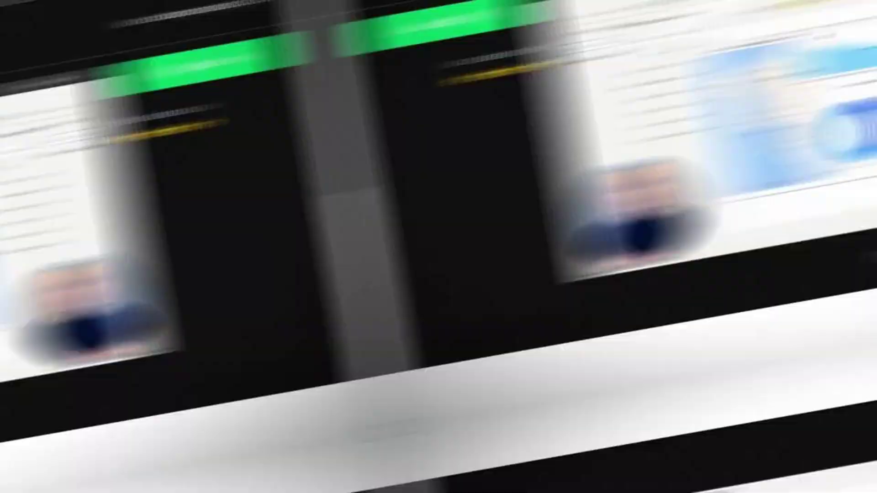